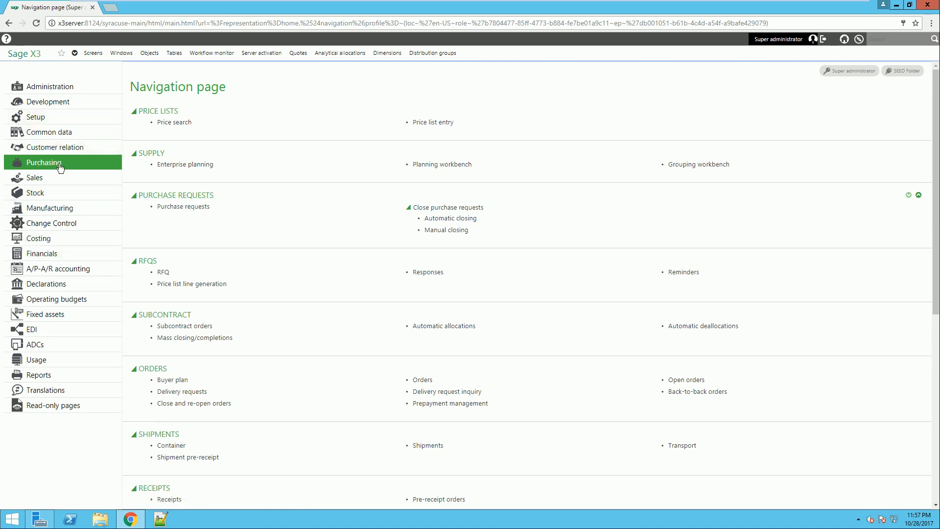
Step: Start a new purchase request with the full entry transaction and set the request site to NA012
left_click(183, 206)
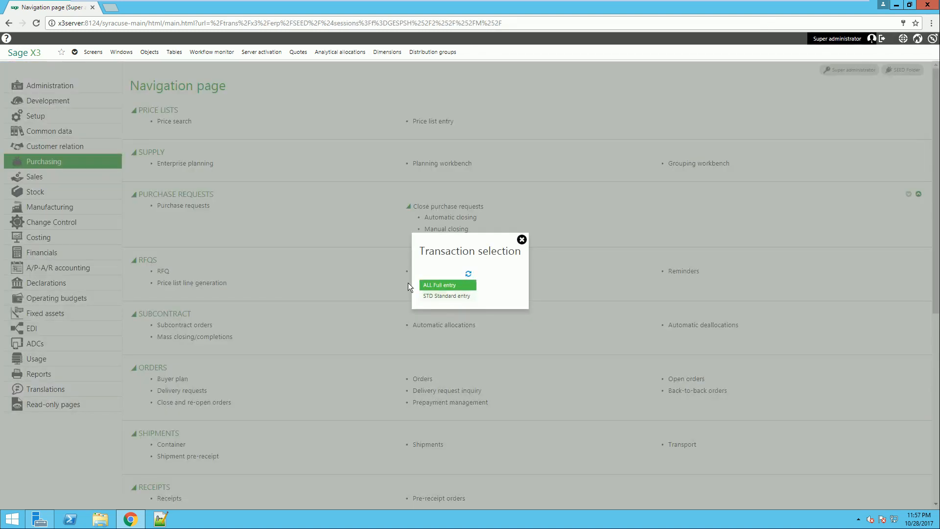
left_click(453, 286)
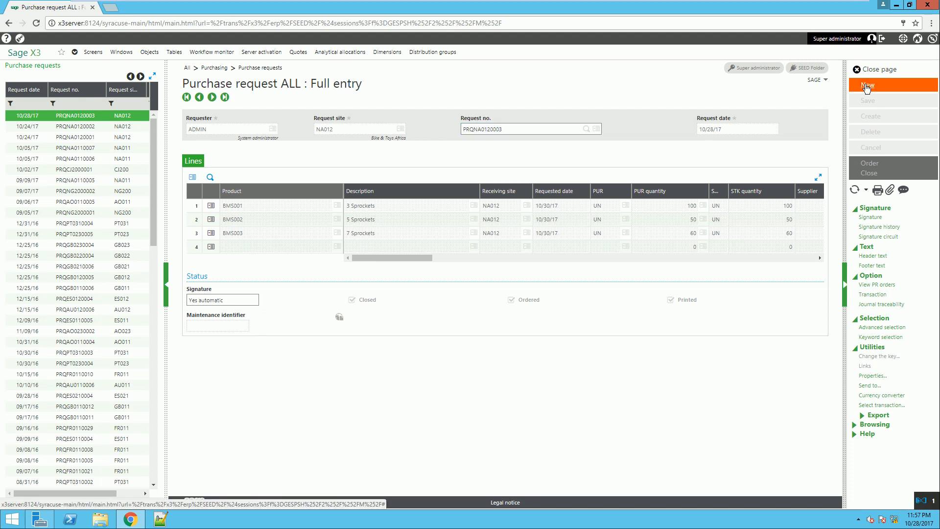
left_click(866, 86)
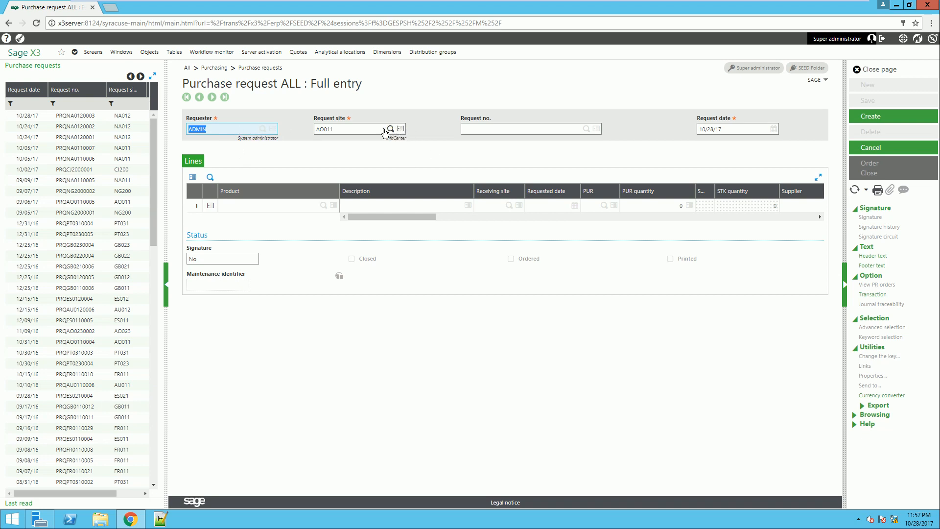
left_click(360, 131)
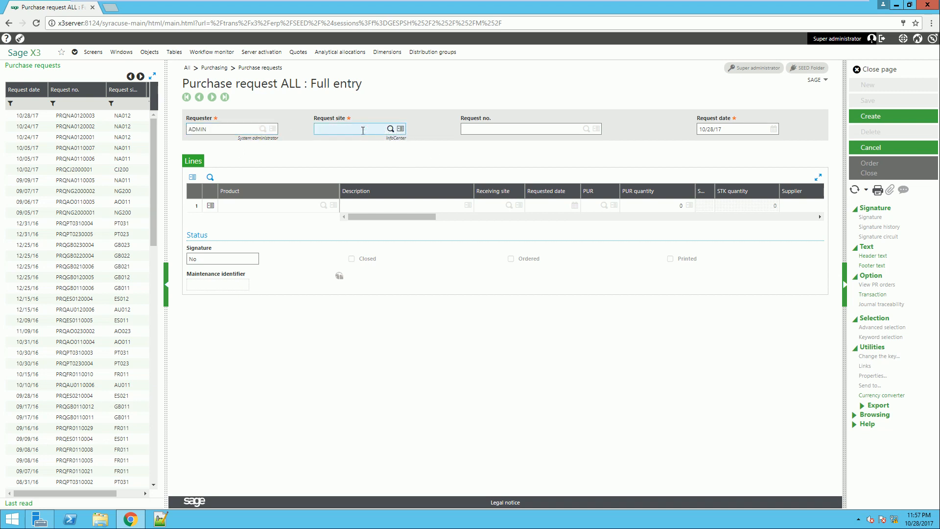
type("NA012")
key("Tab")
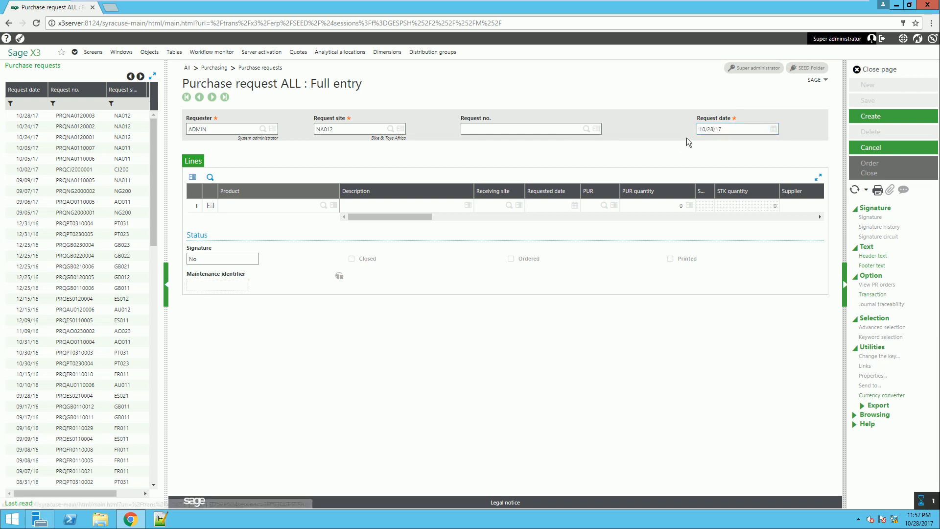
key("Tab")
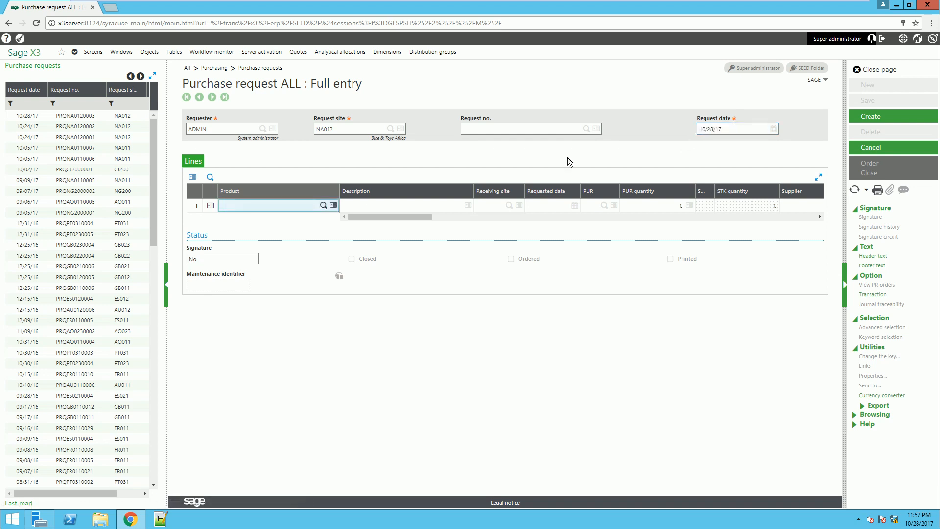
Step: Add product BMS002 to the first line, picking October 28, 2017 as the requested date and entering a purchase quantity of 50
left_click(324, 206)
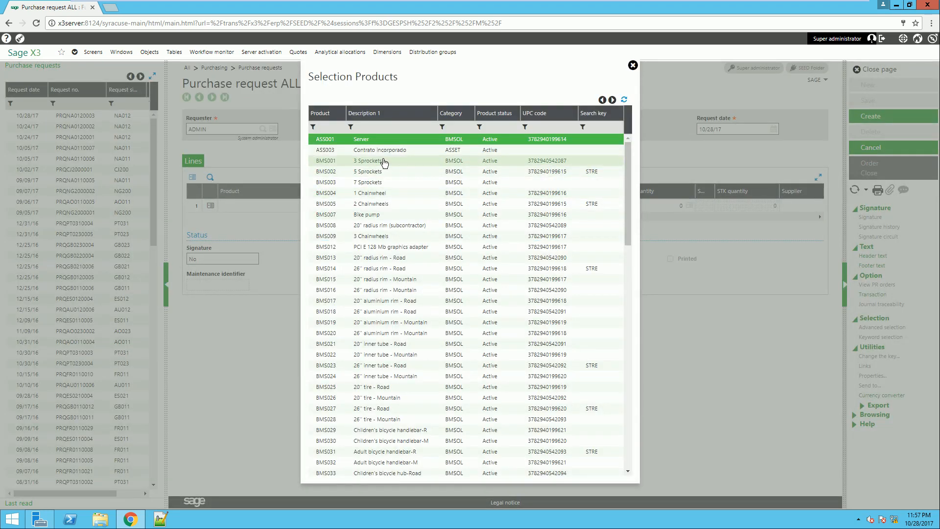
left_click(380, 174)
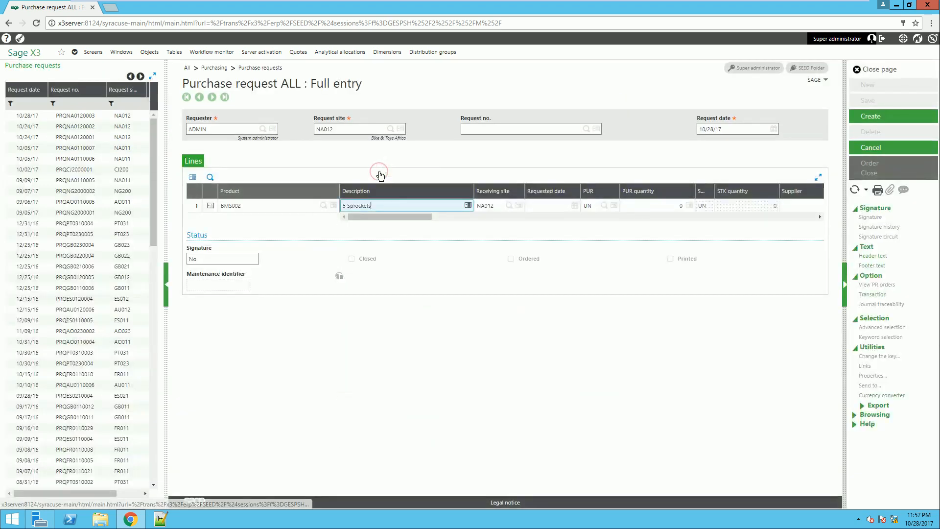
key("Tab")
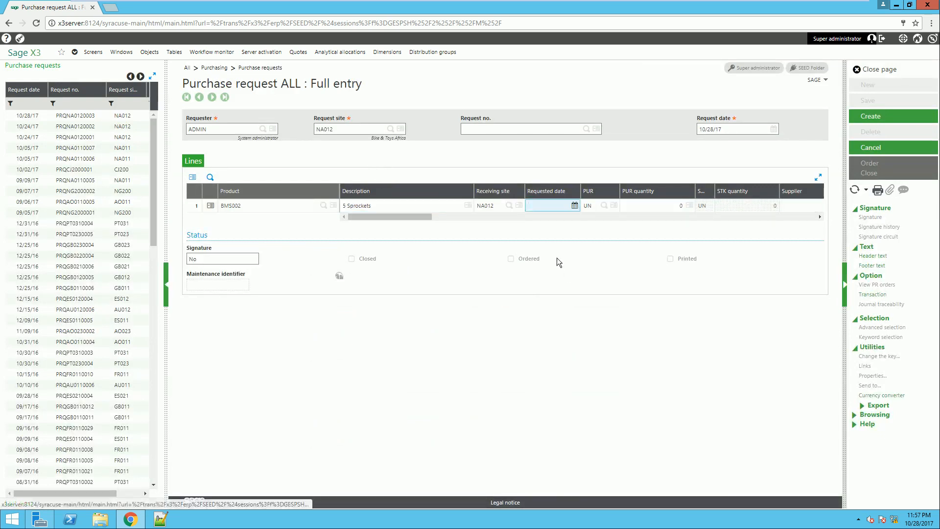
left_click(576, 206)
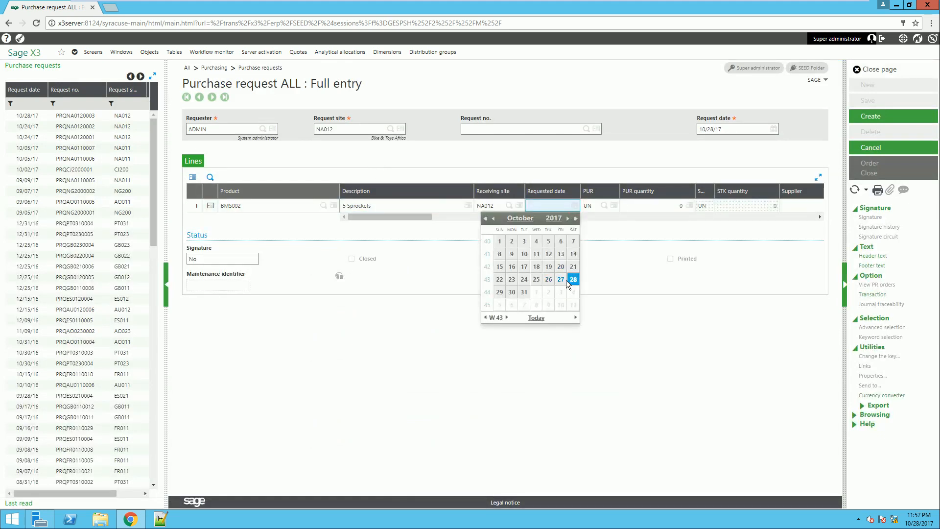
left_click(573, 281)
key("Tab")
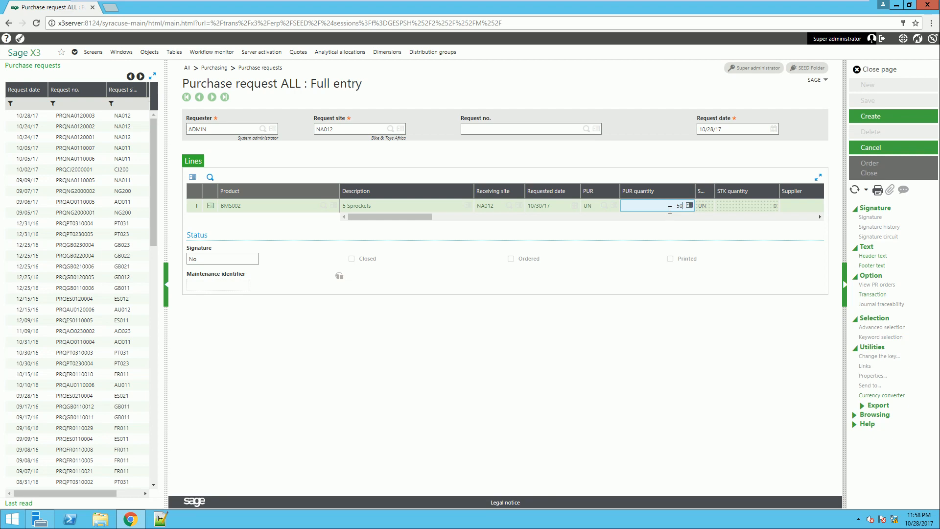
key("Tab")
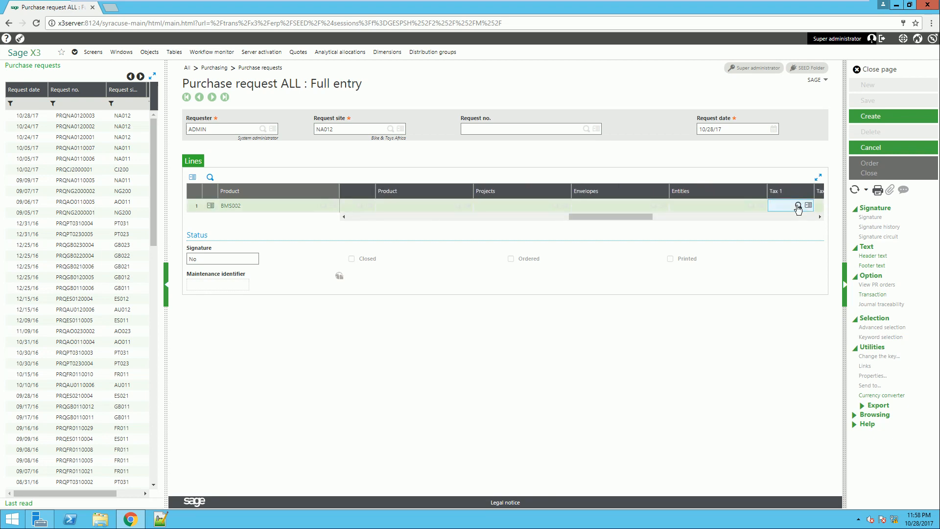
Step: Assign the Goods and Services Tax code NAGST as Tax 1 on the BMS002 line and complete the line
left_click(798, 207)
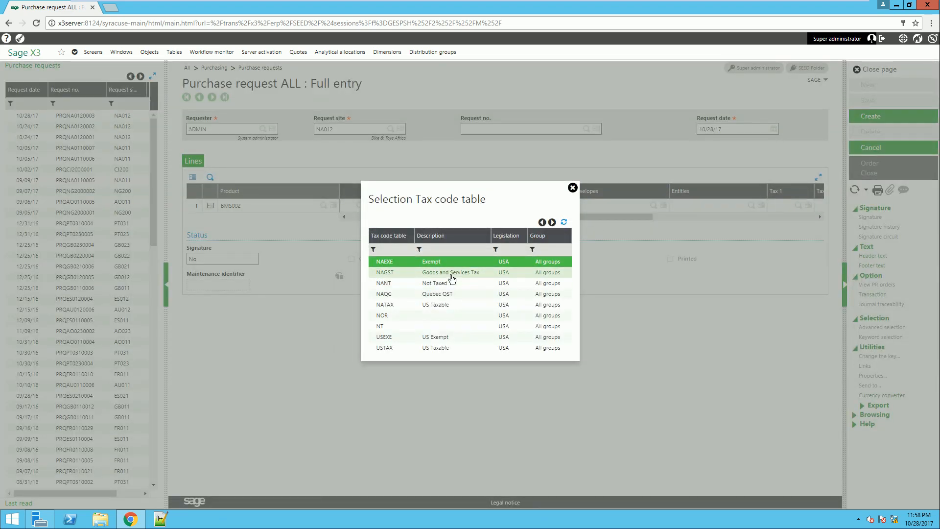
left_click(450, 276)
key("Tab")
key("Tab")
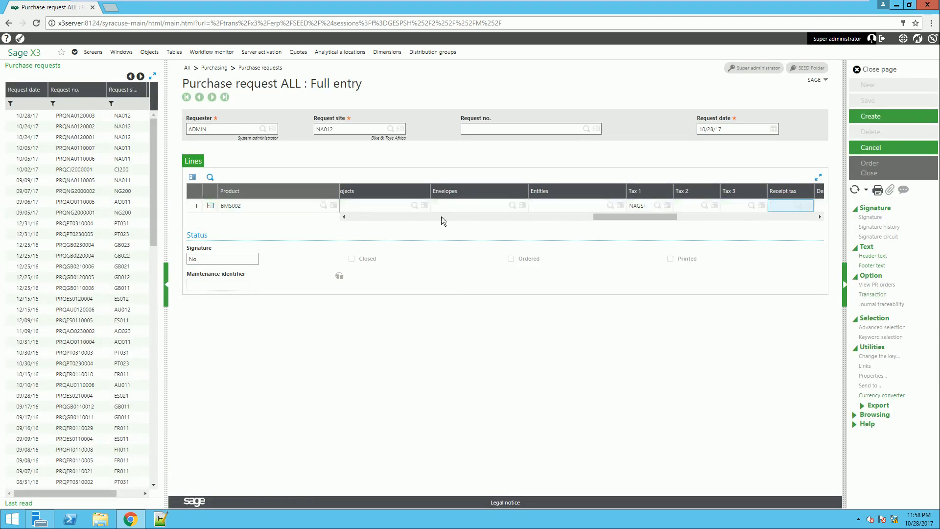
key("Tab")
key("Tab")
key("Tab")
key("Tab")
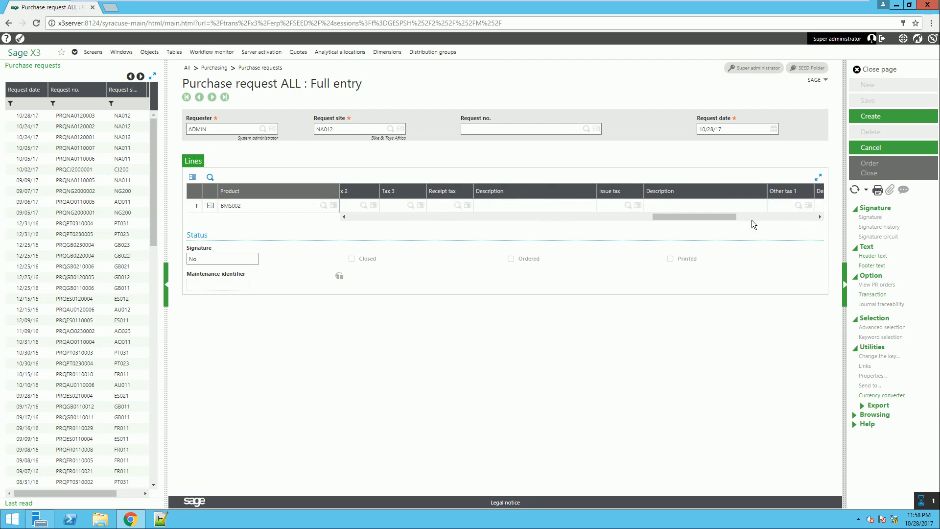
Step: Add product BMS003 on the second line, picking October 28, 2017 as the requested date and entering a purchase quantity of 15
left_click(323, 219)
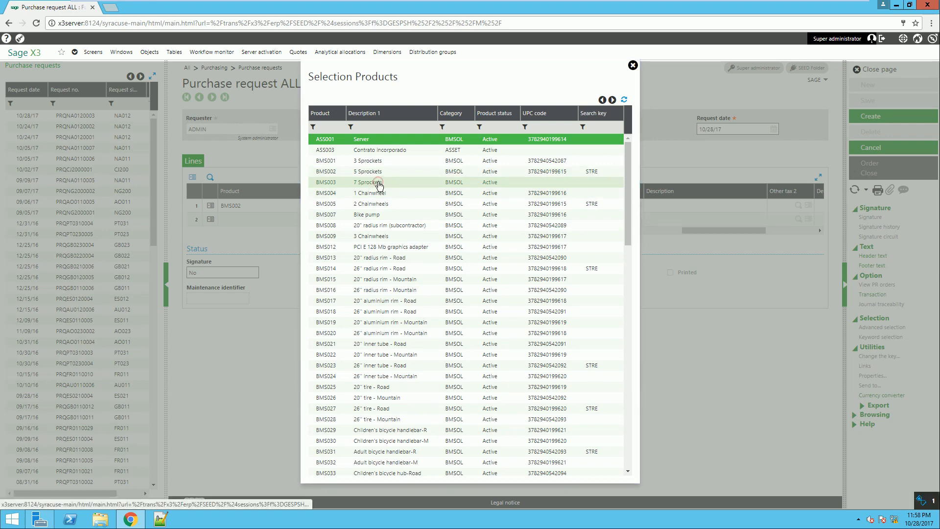
left_click(380, 185)
left_click(575, 295)
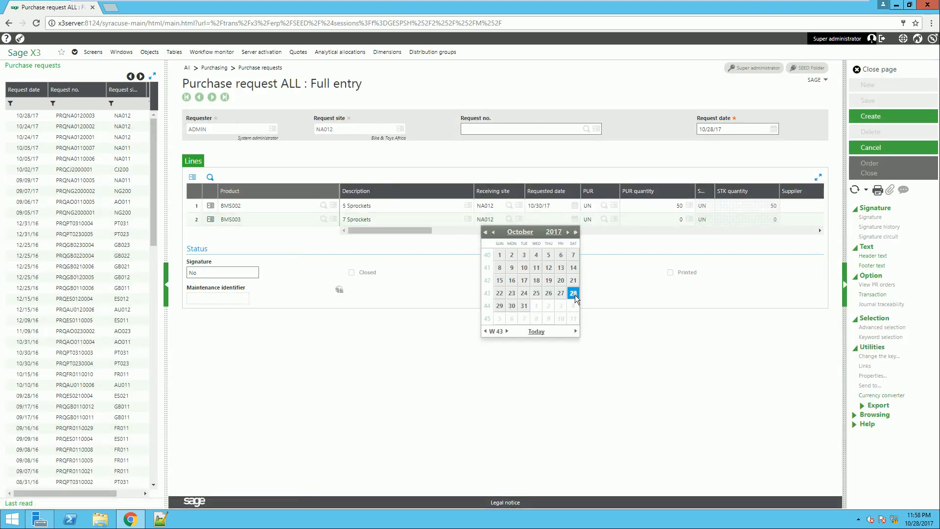
key("Tab")
key("Tab")
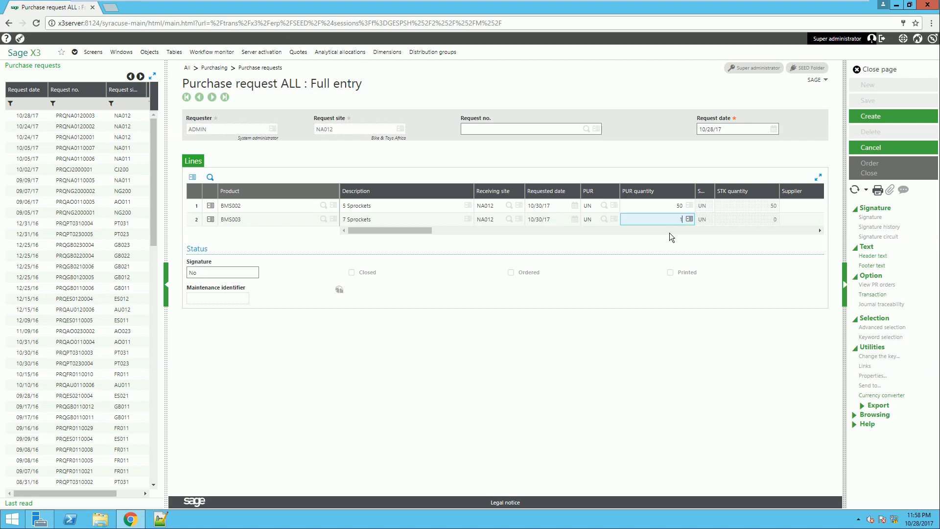
key("Tab")
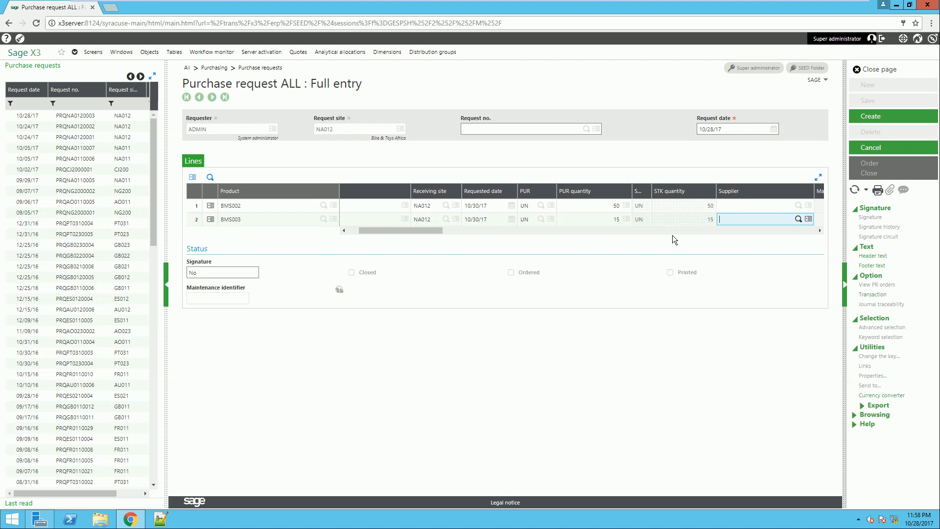
Step: Examine the BMS003 line's supplier, project and net price fields, plus the available accounts and purchase type options
key("Tab")
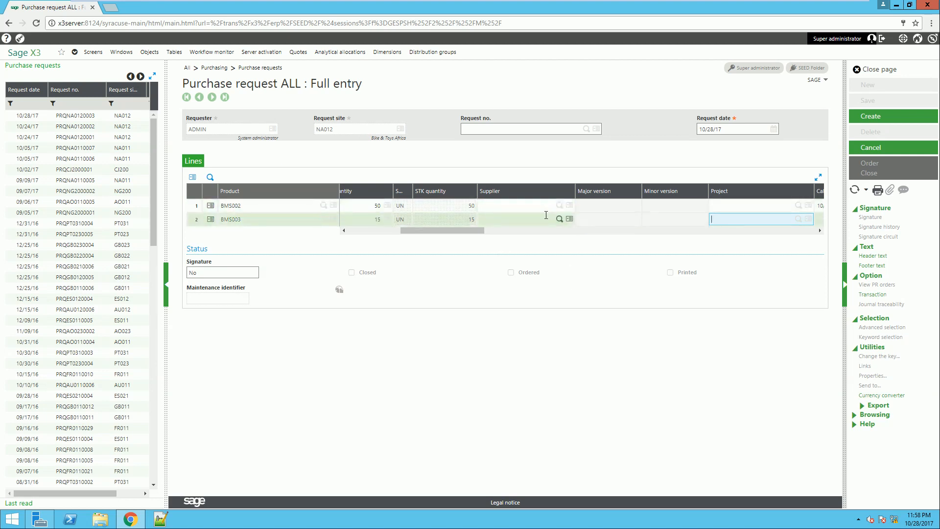
key("Tab")
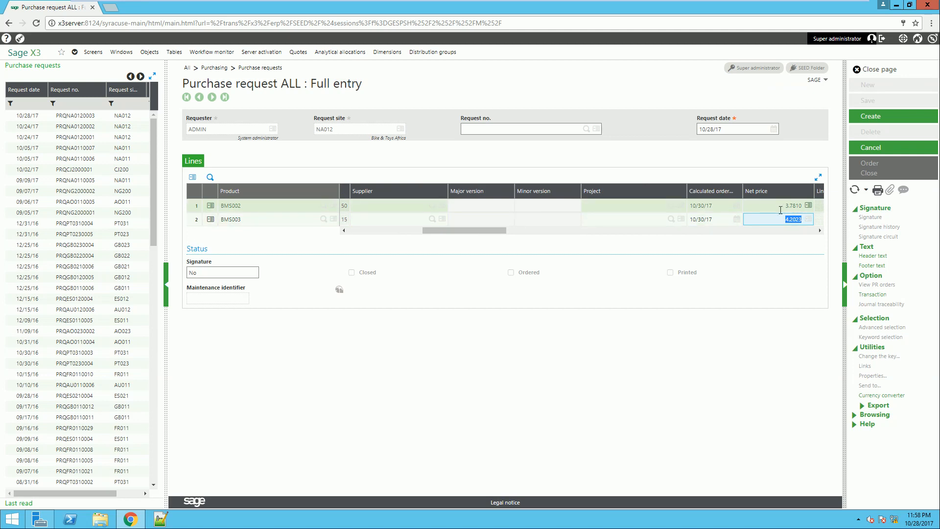
key("Tab")
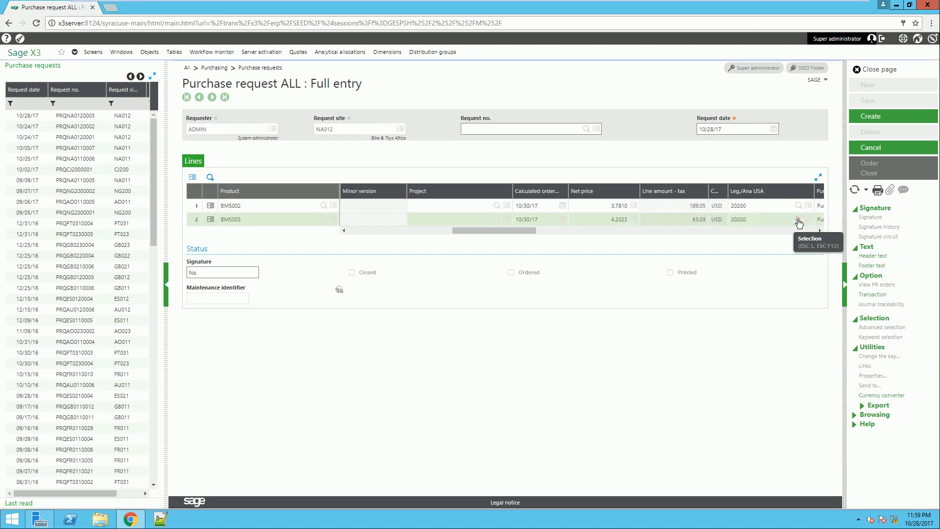
left_click(798, 220)
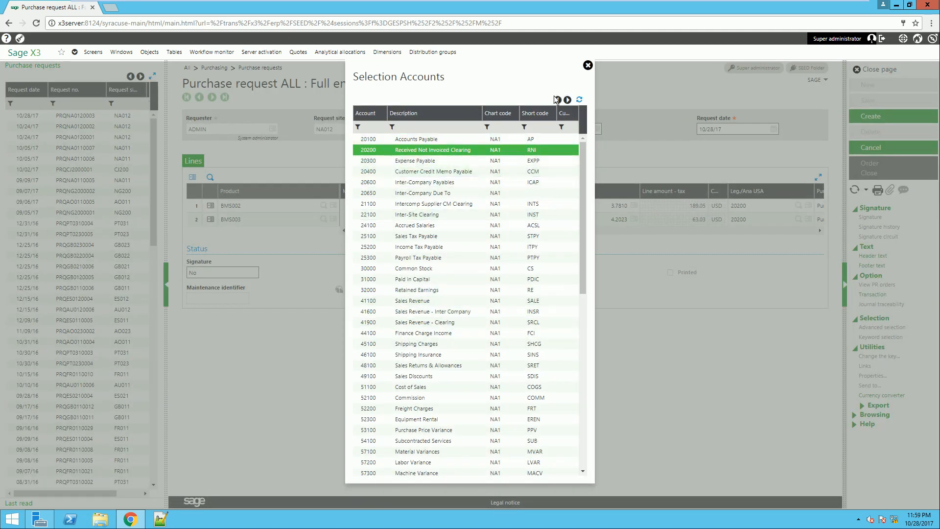
left_click(588, 66)
key("Tab")
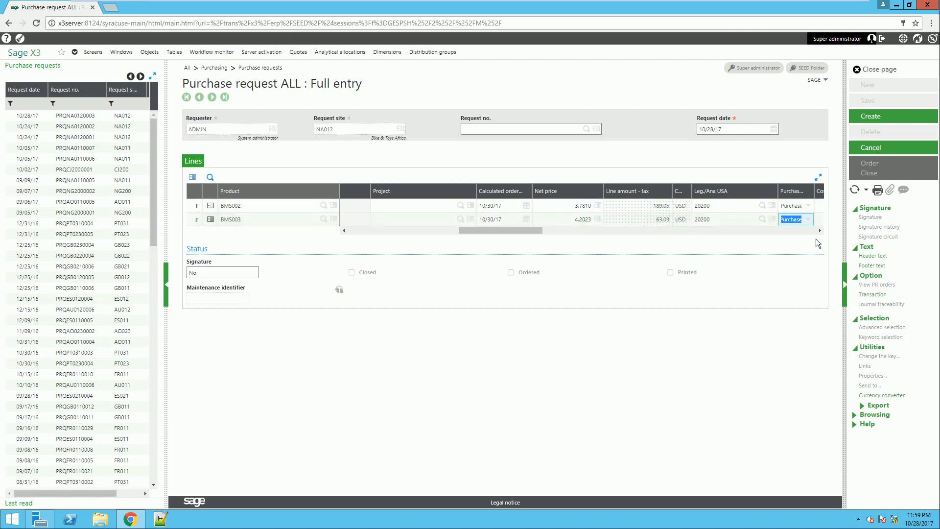
left_click(808, 220)
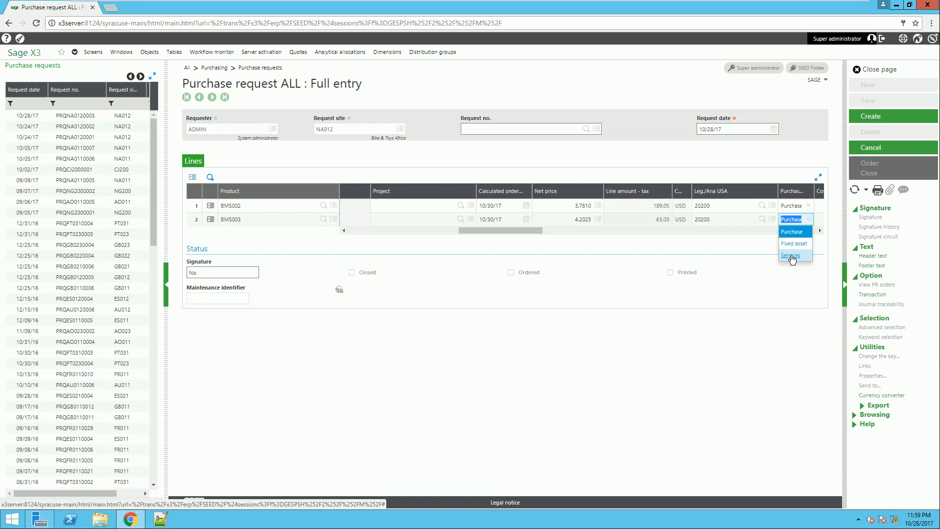
left_click(806, 219)
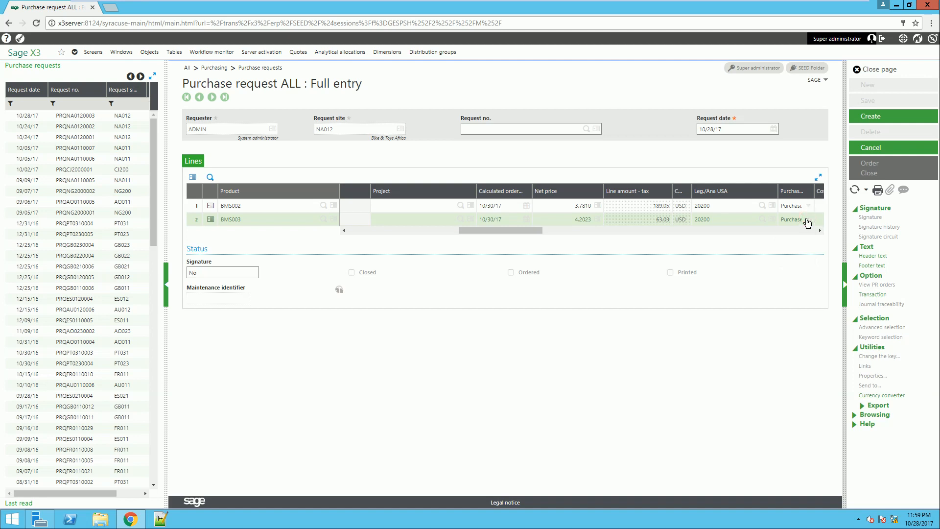
Step: Assign the Goods and Services Tax code NAGST as Tax 1 on the BMS003 line and complete the line
left_click(792, 221)
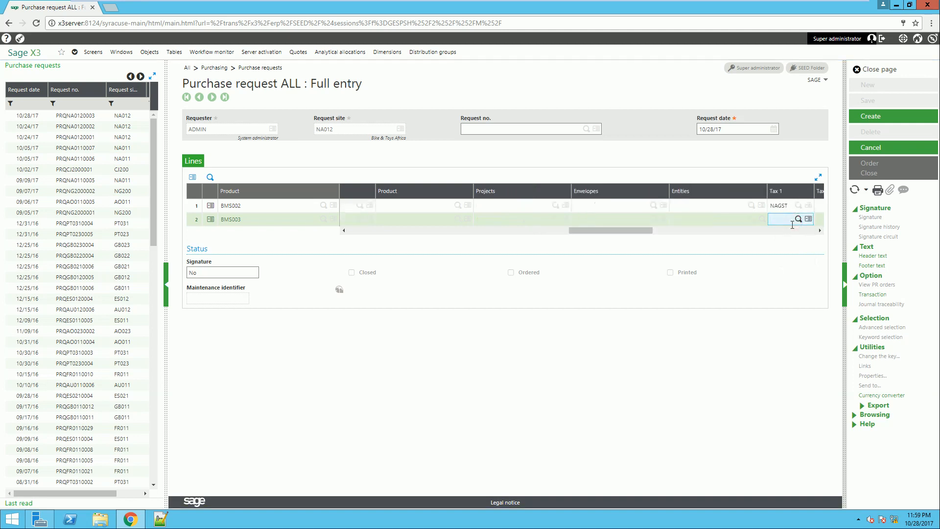
left_click(798, 220)
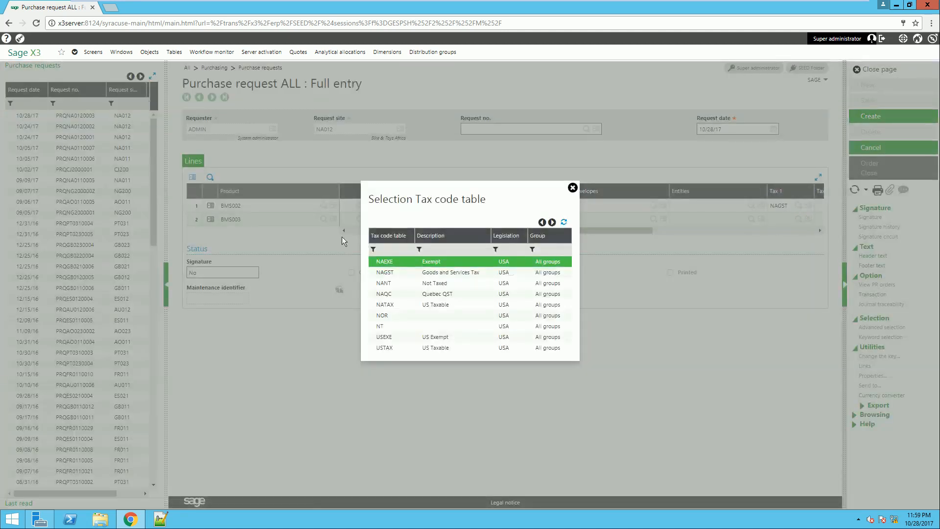
left_click(440, 277)
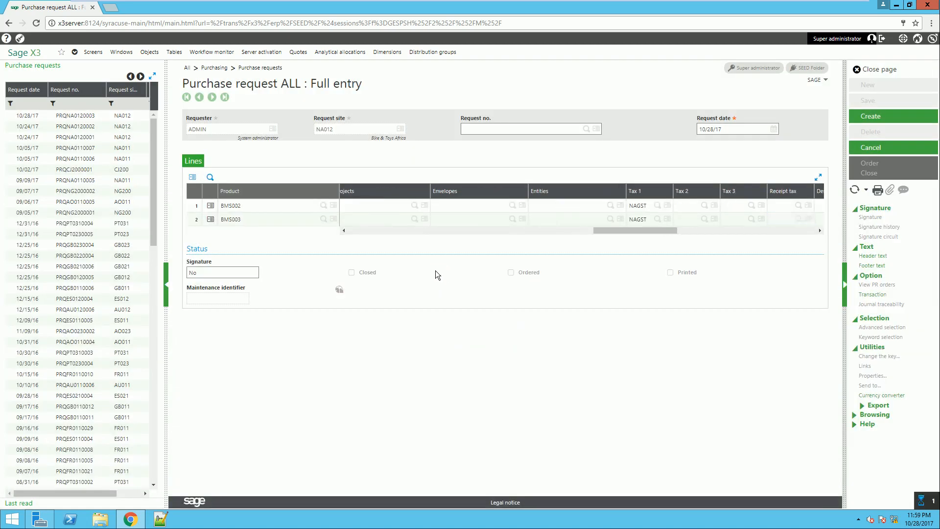
key("Tab")
key("Tab")
key("Tab")
key("Tab")
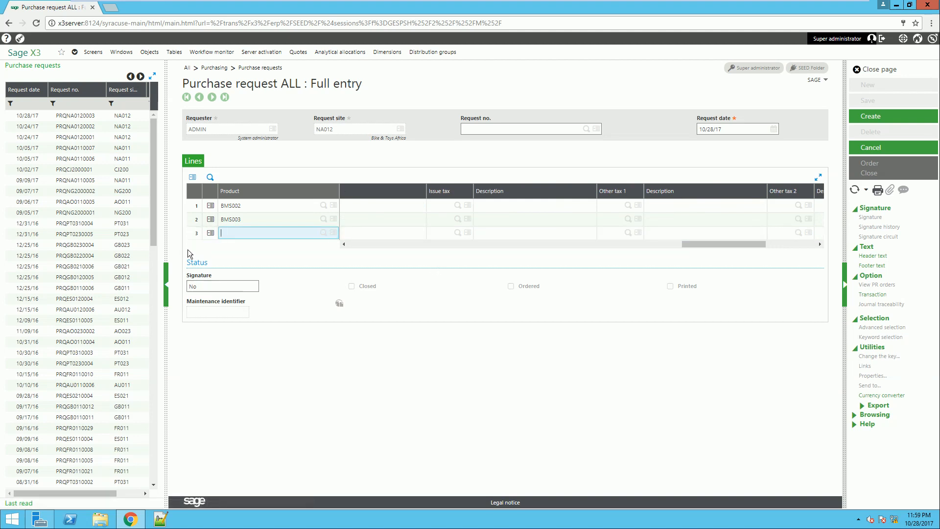
left_click(201, 253)
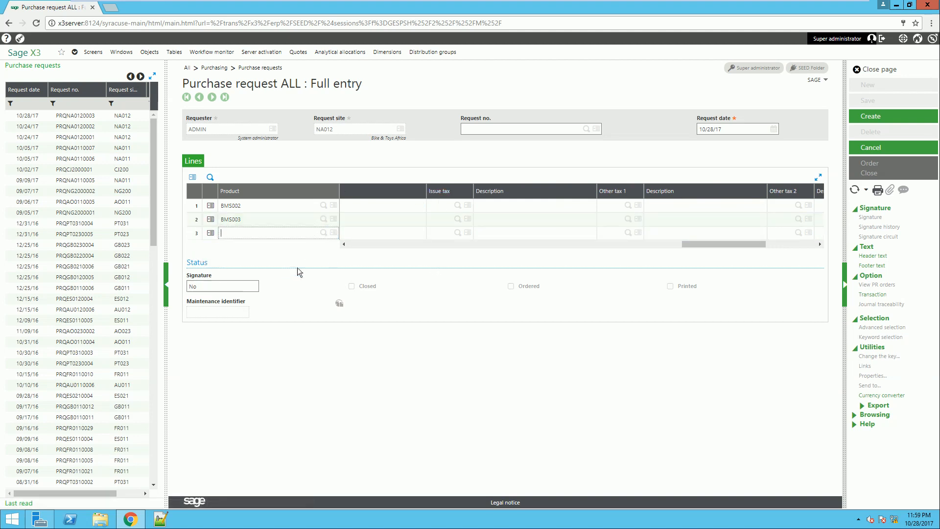
Step: Create the purchase request and close its page to return to the purchasing functions
left_click(871, 118)
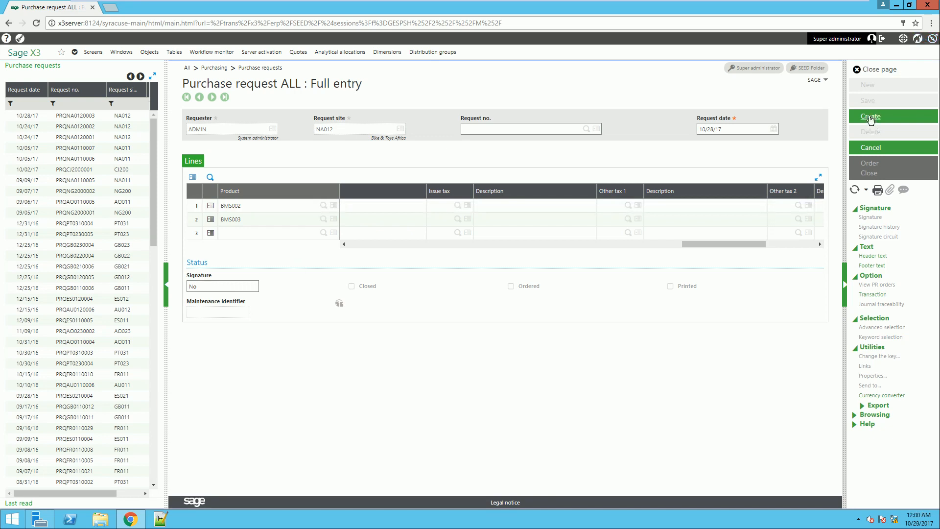
left_click(871, 117)
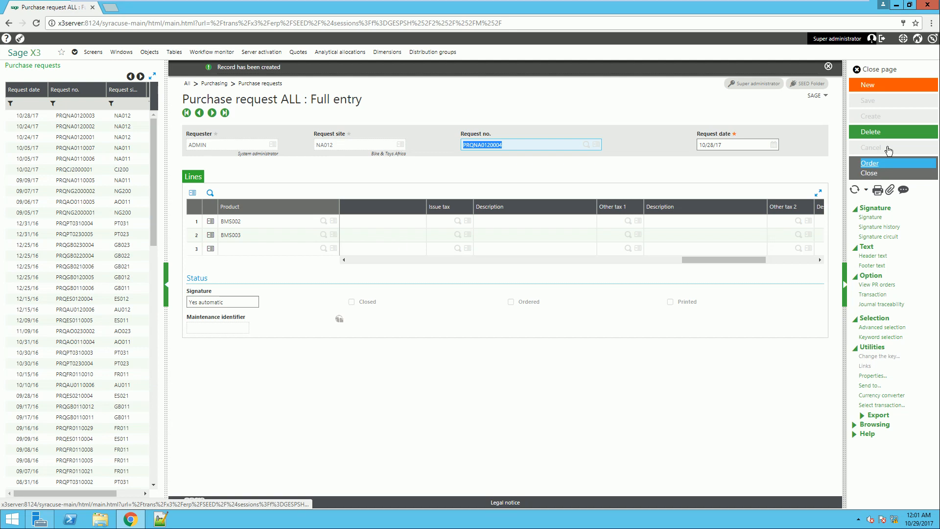
left_click(879, 70)
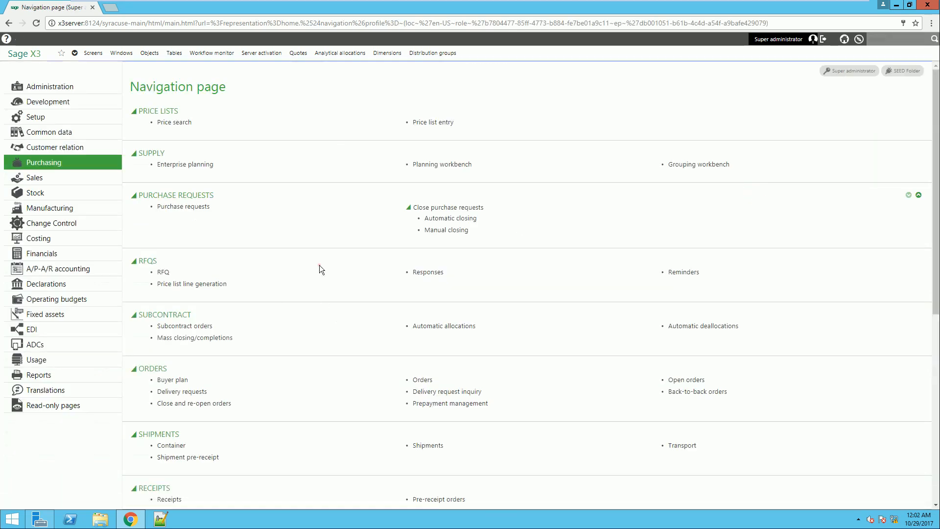
Step: Start a new full-entry RFQ for site NA012 with the internal reference RFQ BATCH2
left_click(162, 272)
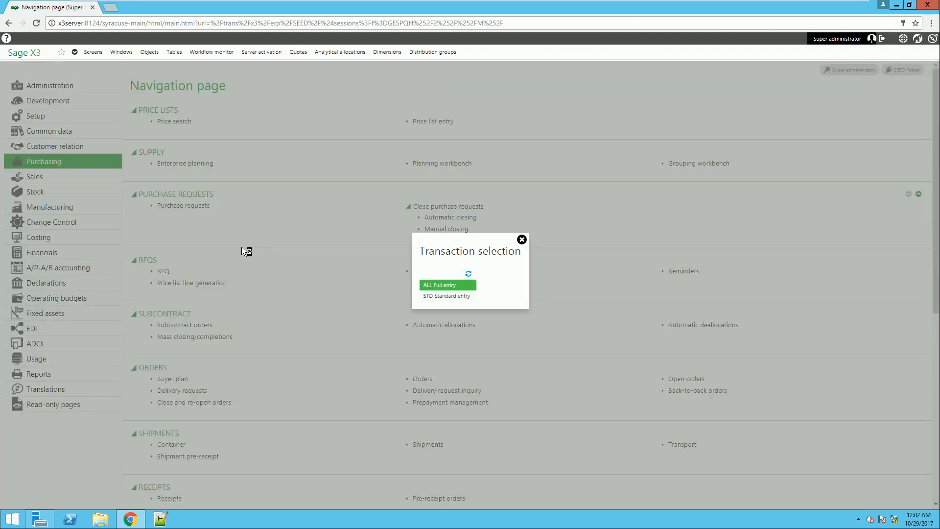
left_click(447, 286)
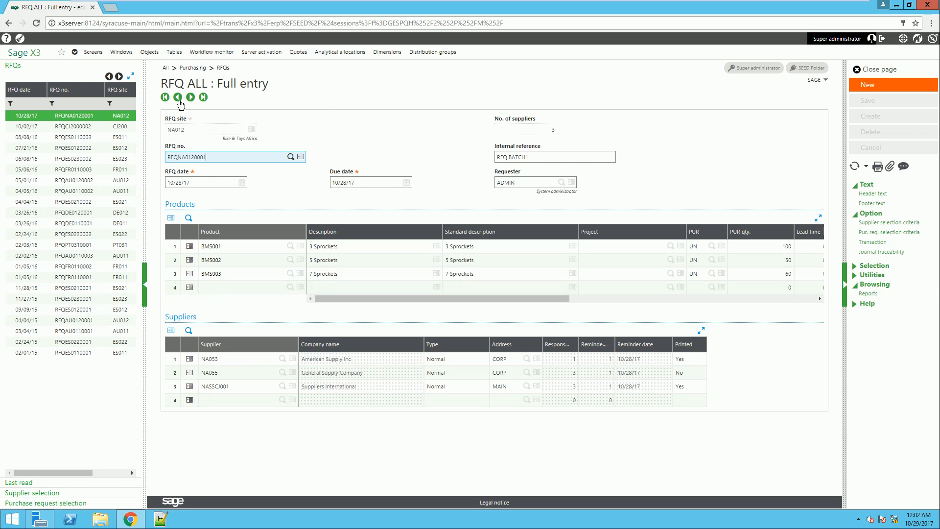
left_click(866, 93)
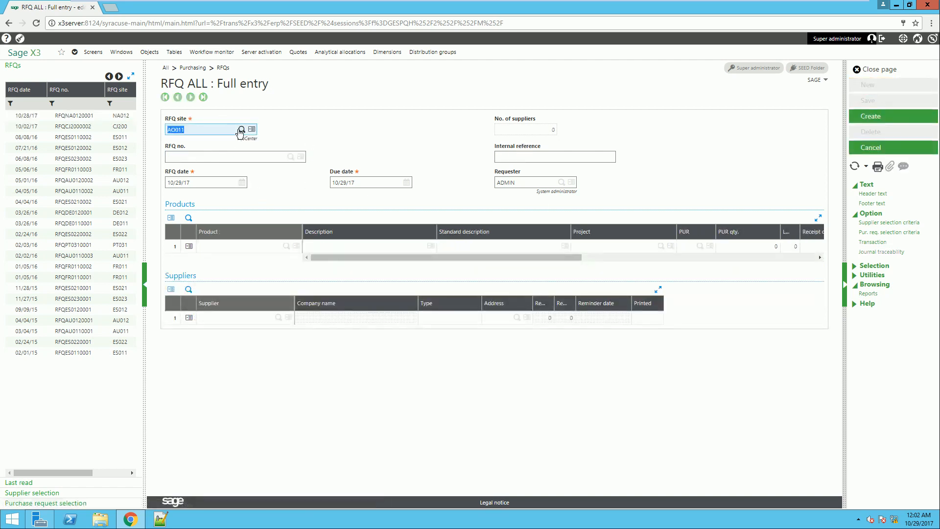
key("BackSpace")
type("NA012")
key("Tab")
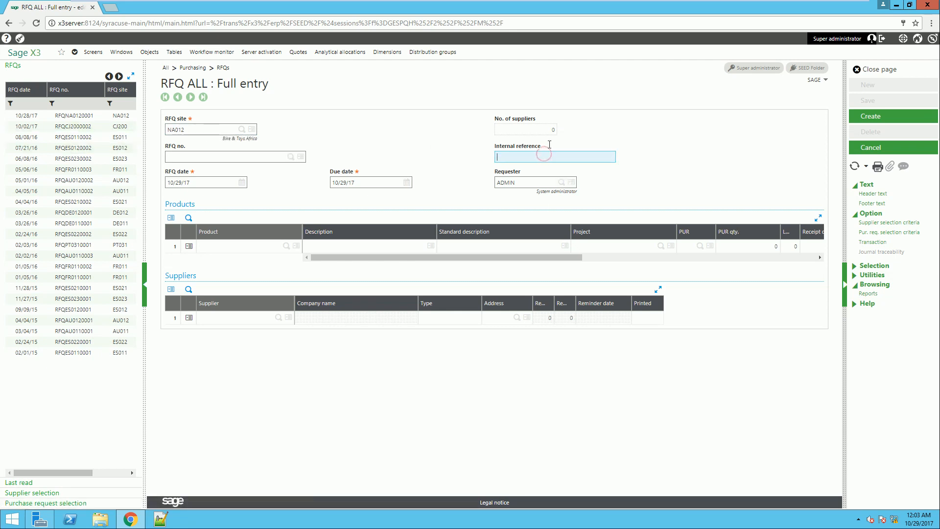
type("RFQ BATCH2")
key("Tab")
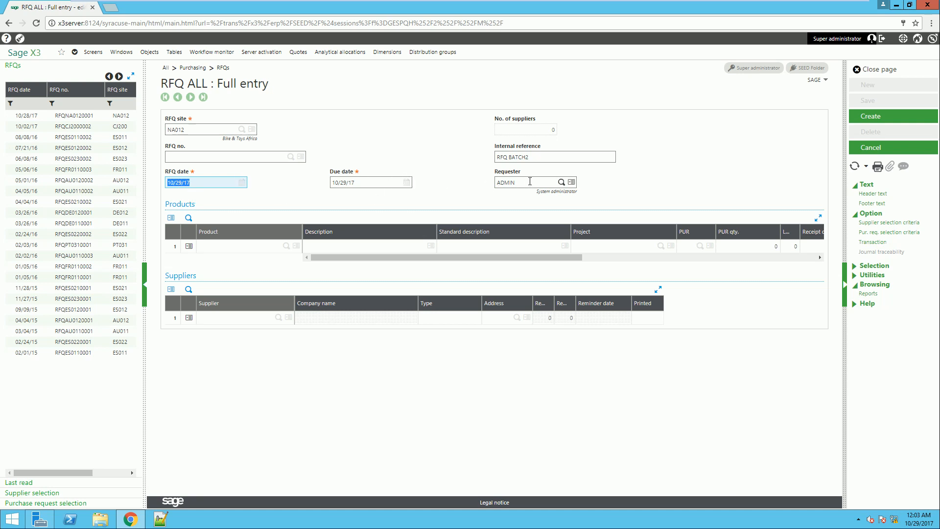
Step: Bring the BMS002 and BMS003 lines from the October 28, 2017 purchase request into the RFQ's products
left_click(212, 246)
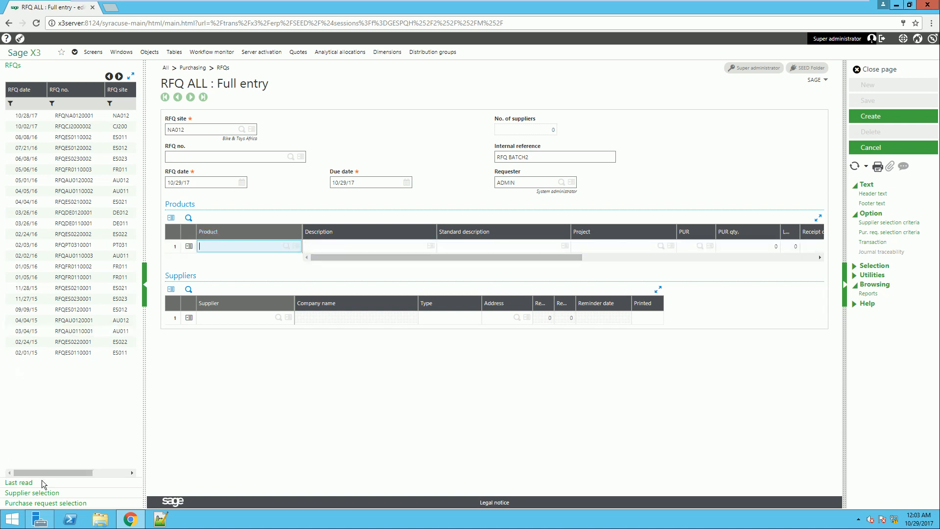
left_click(29, 504)
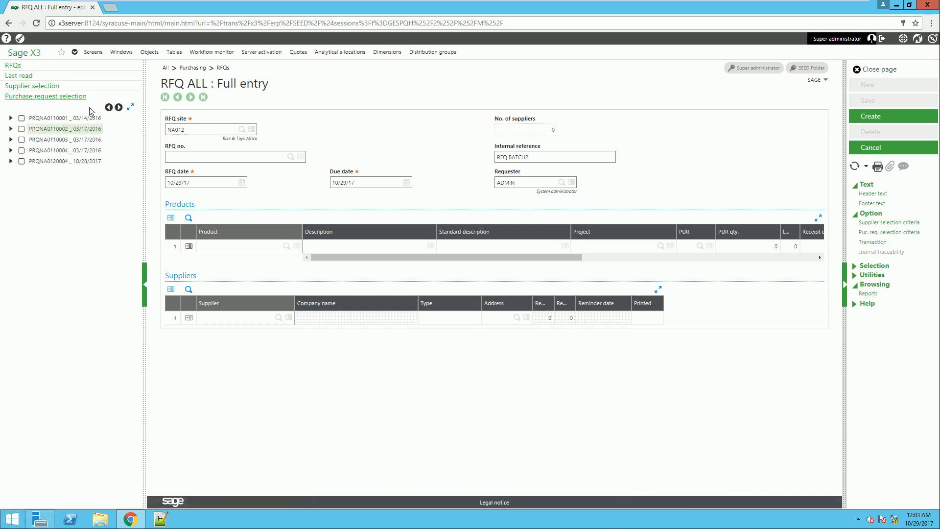
left_click(11, 163)
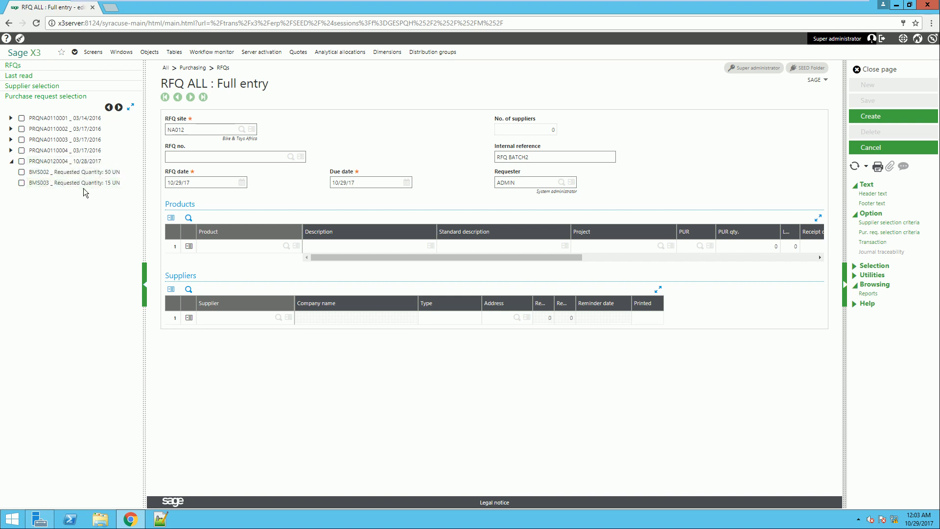
left_click(22, 173)
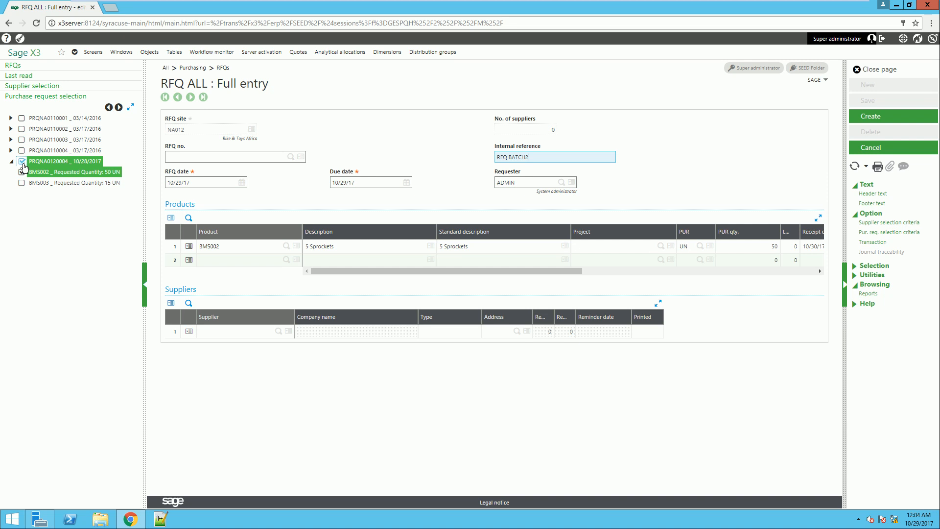
left_click(22, 183)
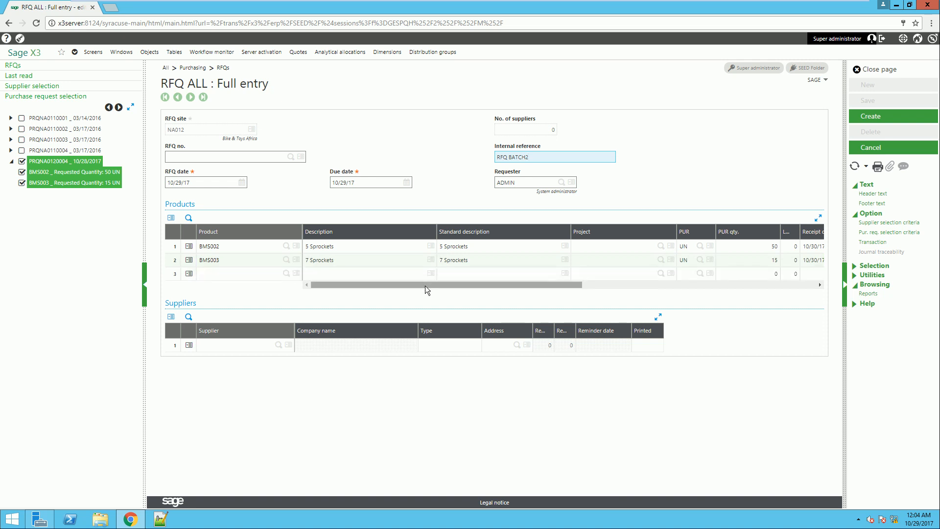
left_click(242, 276)
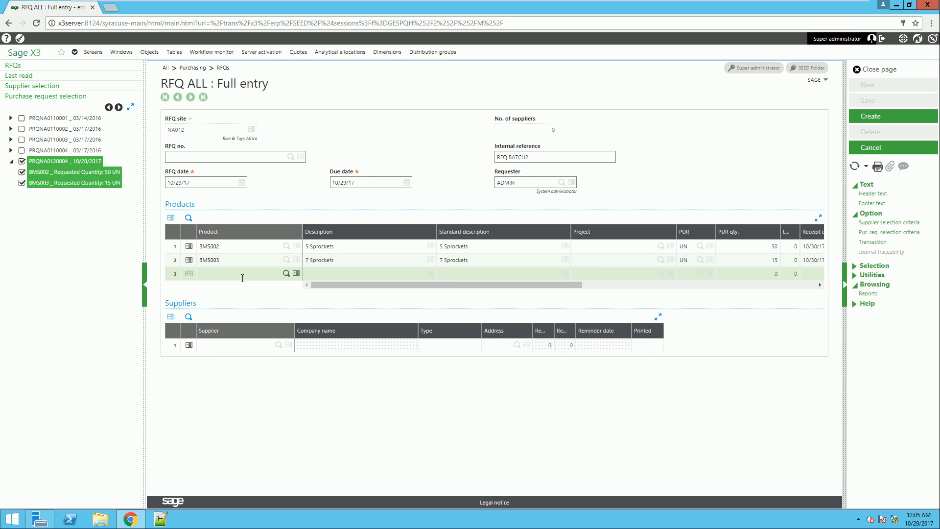
Step: Add Suppliers International (NASSCJ001) and American Supply Inc (NA053) as suppliers and create the RFQ
left_click(279, 347)
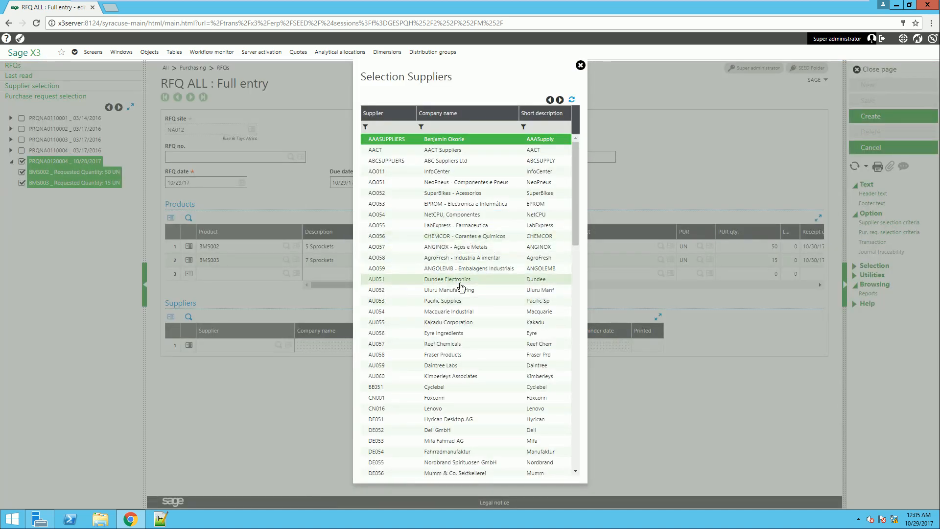
scroll(464, 286, "down", 10)
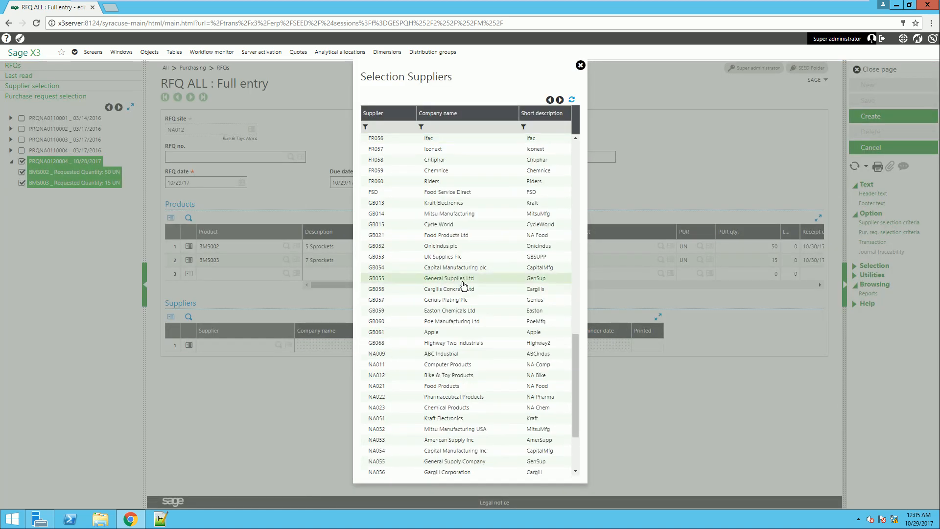
scroll(463, 285, "down", 2)
left_click(426, 449)
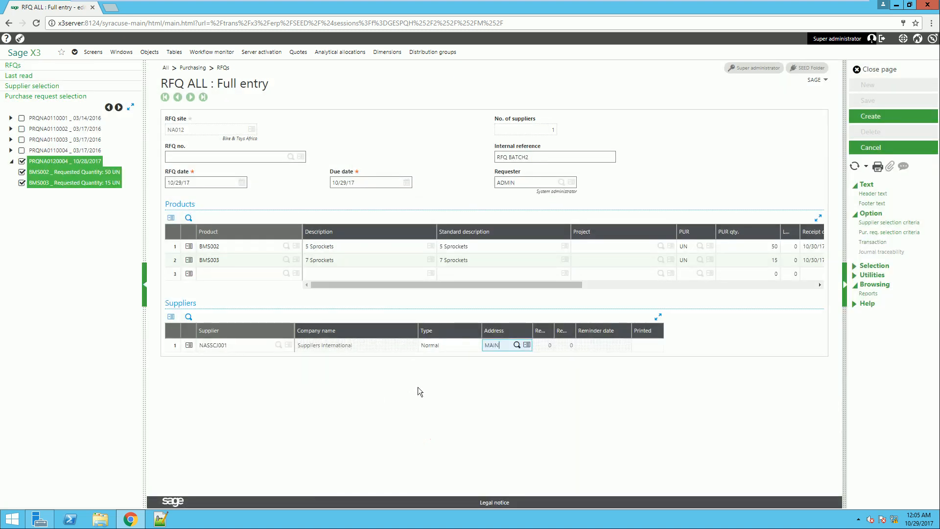
key("Tab")
left_click(275, 358)
scroll(446, 338, "down", 5)
left_click(438, 346)
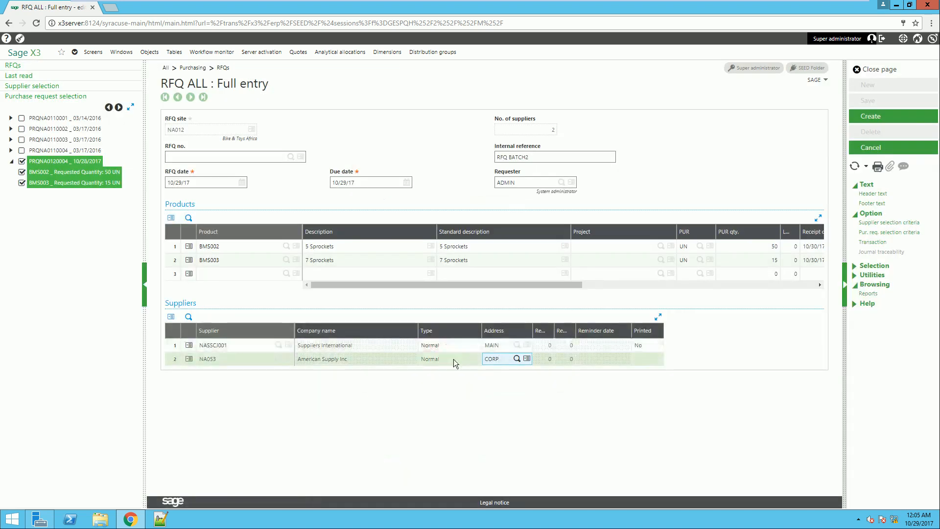
left_click(874, 118)
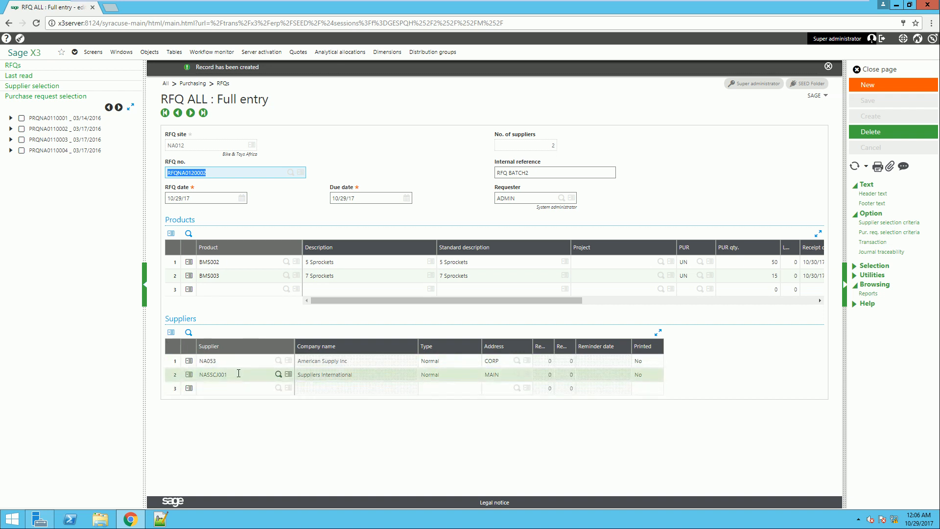
Step: Print the RFQ record with the RFQ notes report and review the call for tender PDF
left_click(188, 362)
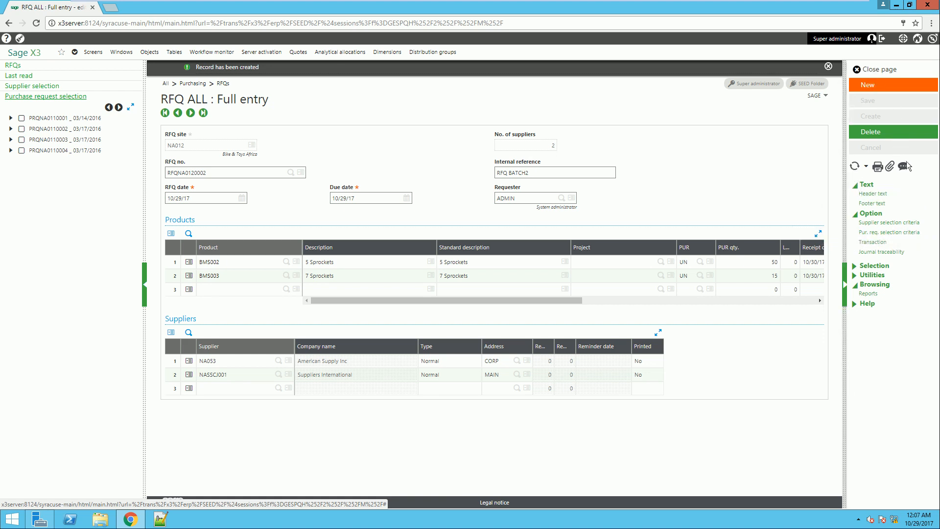
left_click(874, 166)
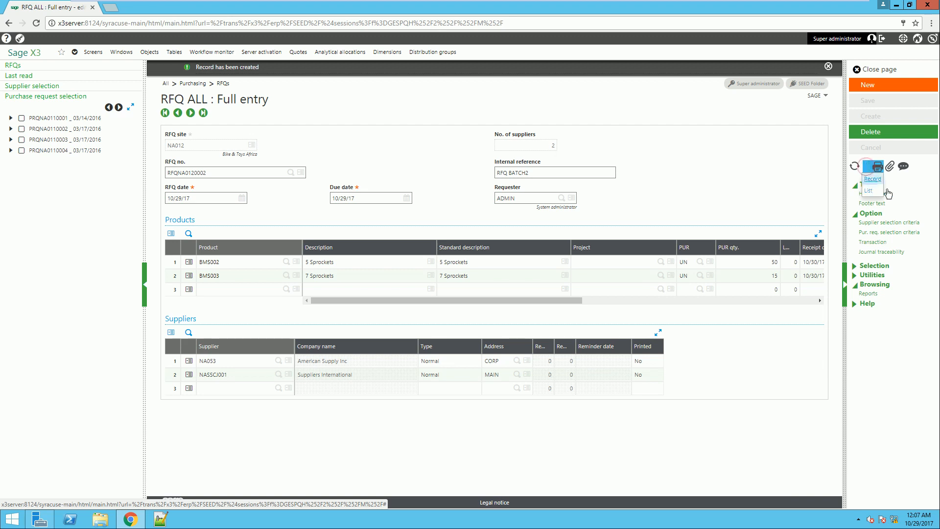
left_click(872, 180)
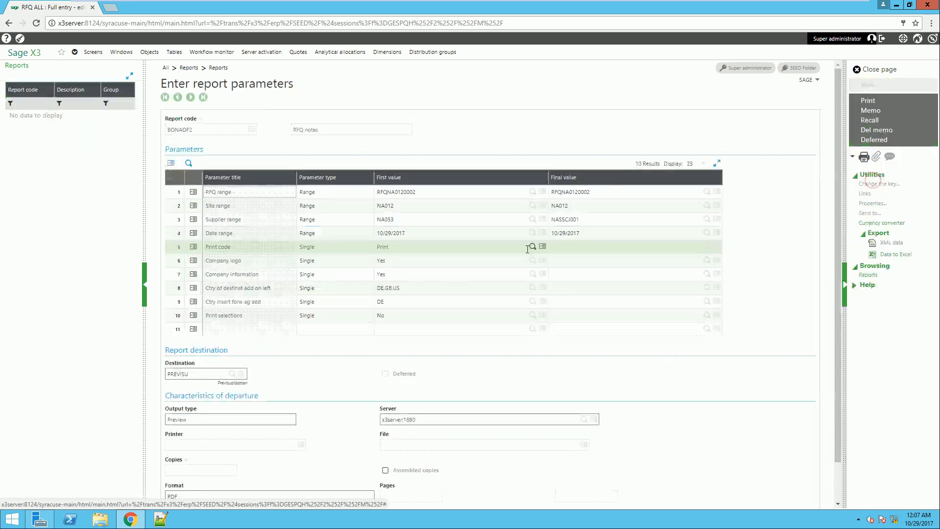
left_click(867, 102)
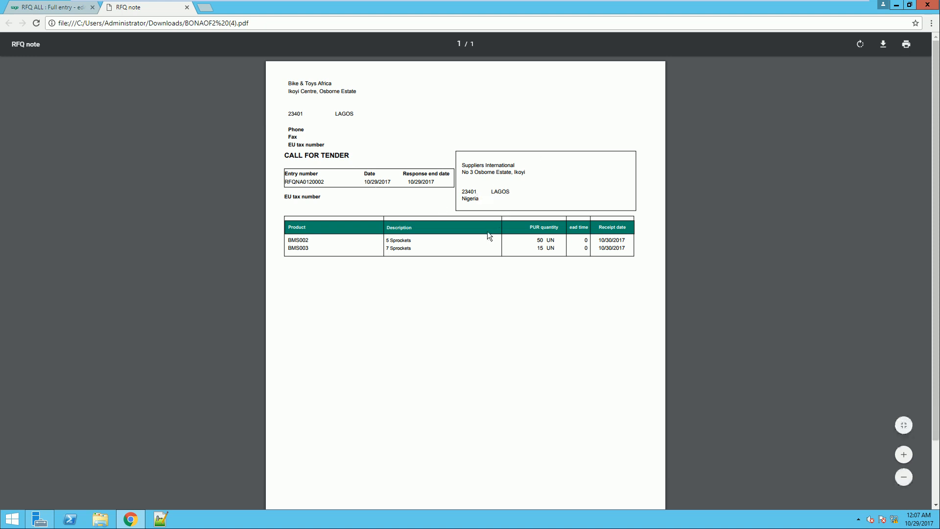
scroll(490, 227, "down", 2)
scroll(490, 227, "up", 2)
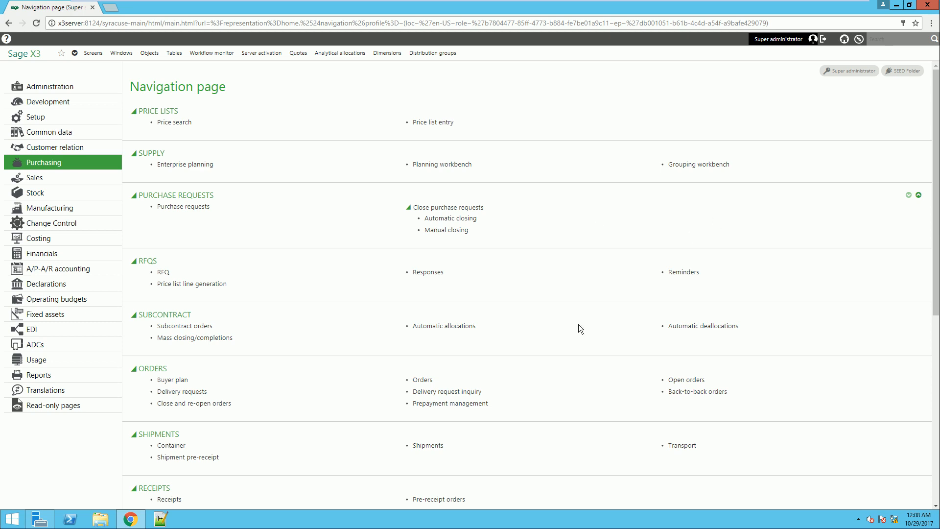
Step: Process an RFQ reminder for RFQ BATCH2, covering suppliers NA053 and NASSCJ001 with reminder date 10/29/17
left_click(680, 272)
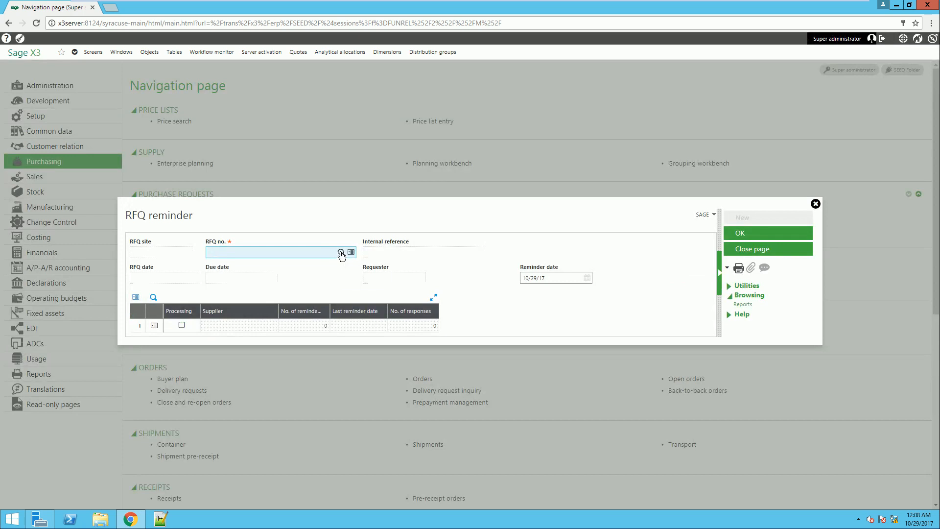
left_click(341, 253)
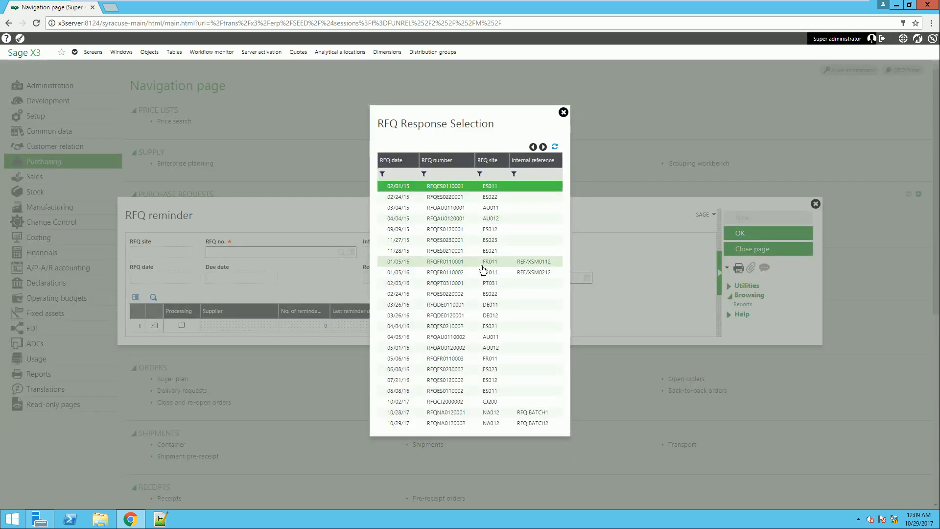
left_click(463, 424)
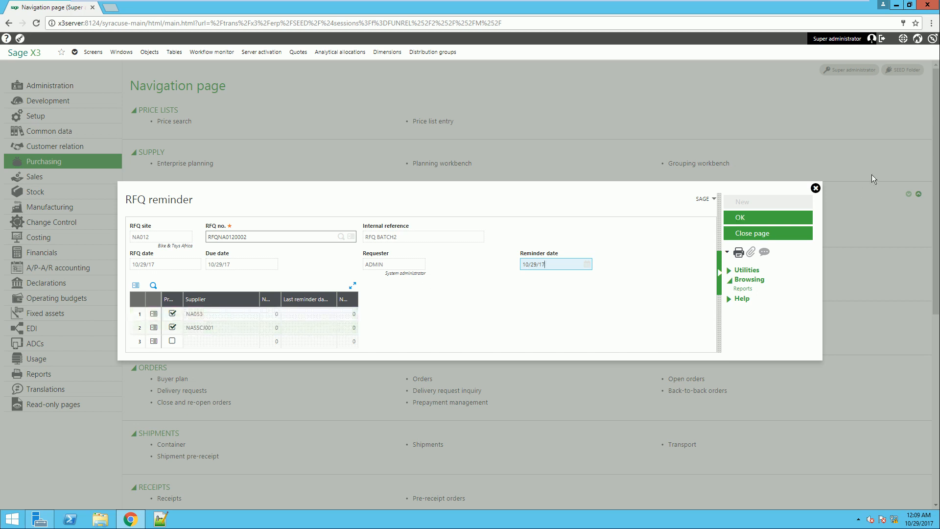
left_click(741, 219)
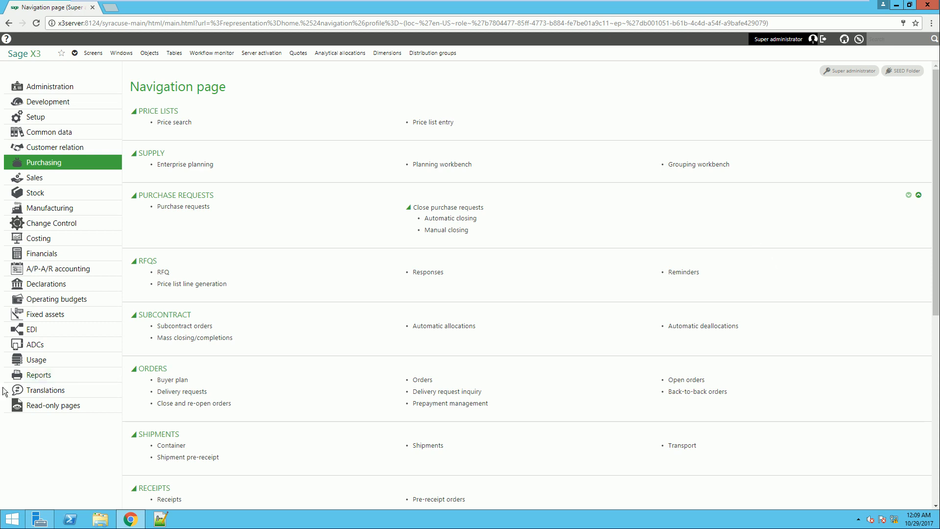
Step: Set up the purchasing RFQ reminders report RELBONAOF for RFQ BATCH2 and site NA012, with a request for quote limit of 0
left_click(46, 377)
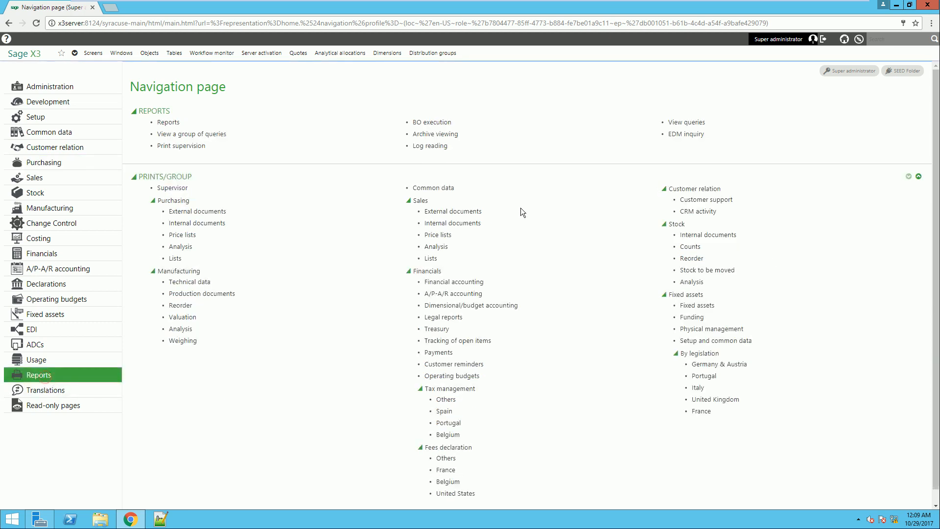
left_click(204, 212)
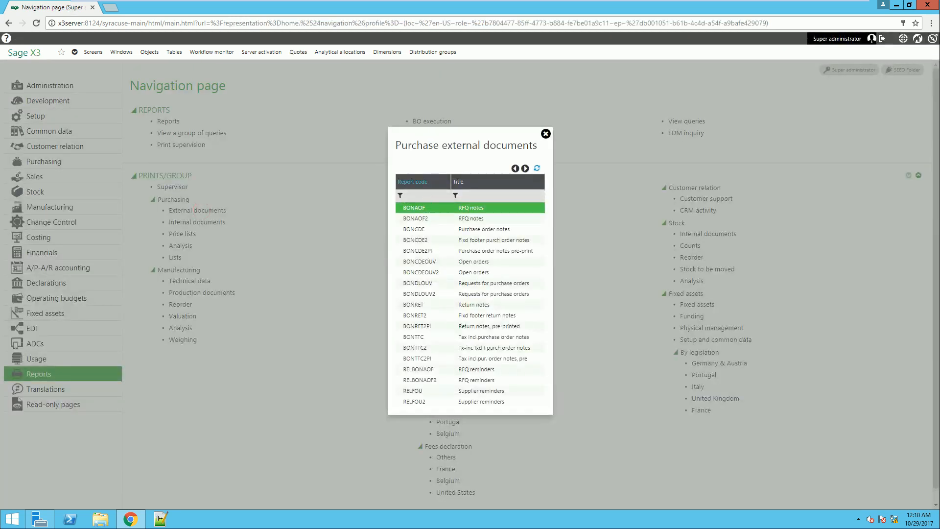
left_click(474, 370)
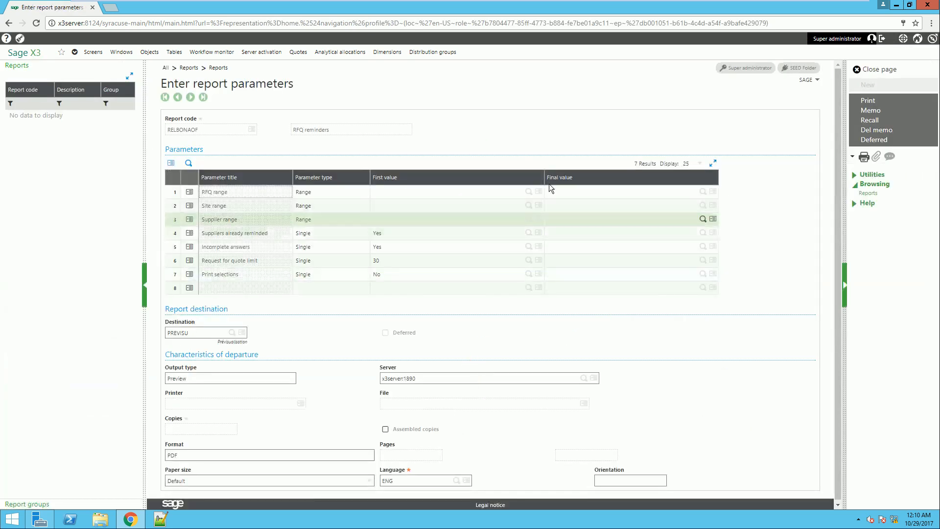
left_click(529, 192)
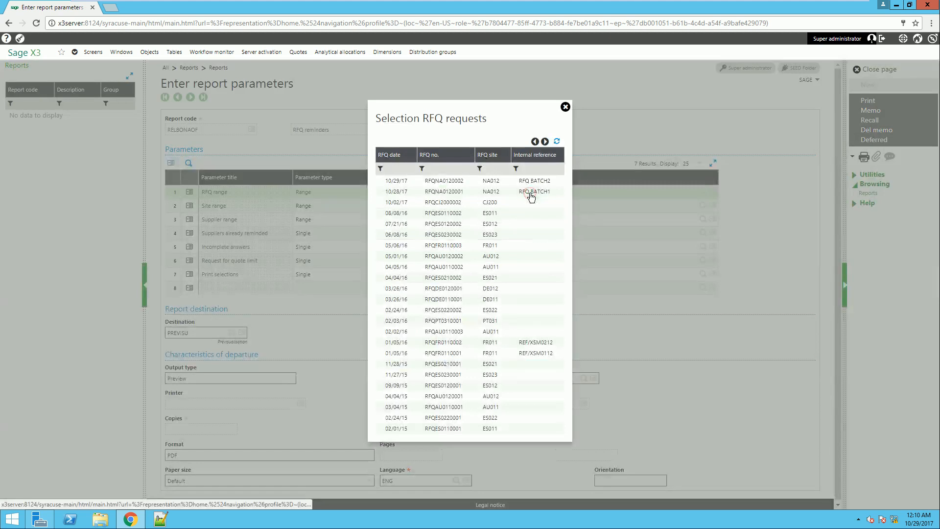
left_click(496, 184)
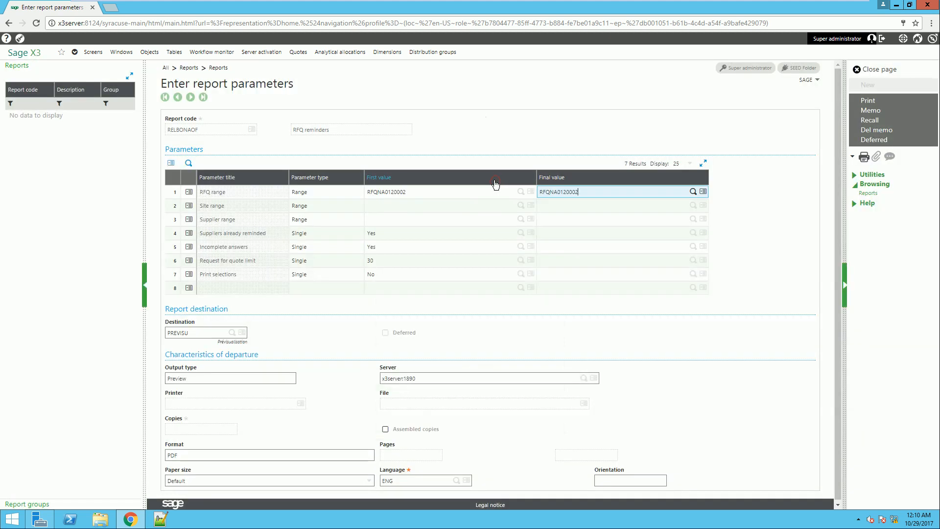
left_click(521, 206)
scroll(480, 268, "down", 10)
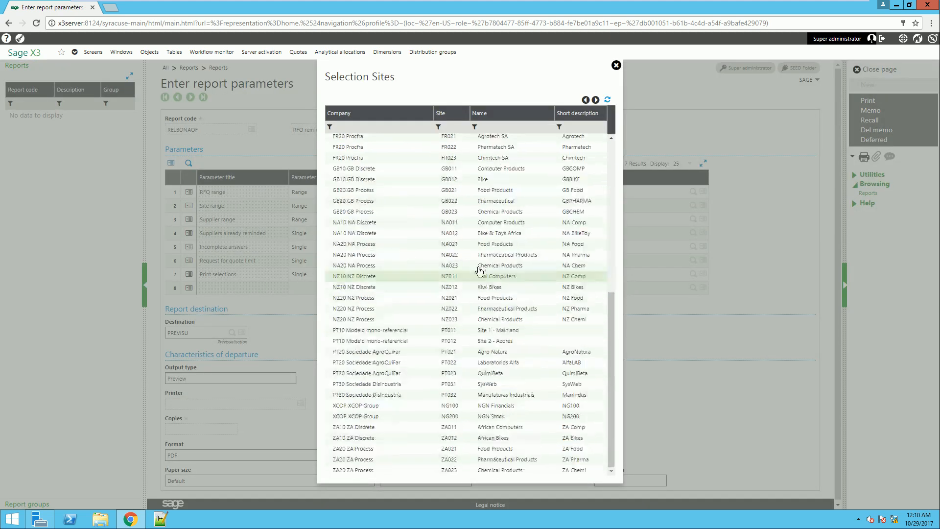
left_click(385, 234)
Step: Print the RFQ reminders report, review the reminder letters in the PDF and close it
left_click(868, 100)
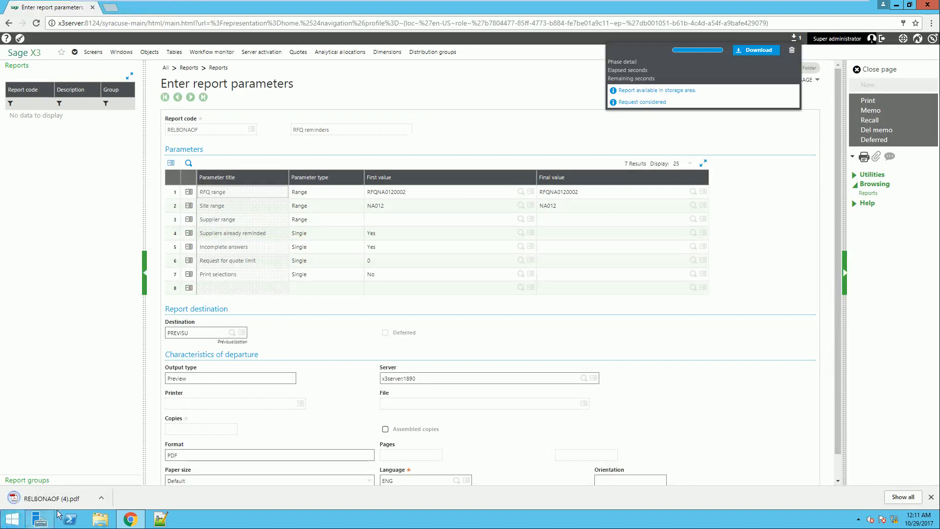
left_click(47, 499)
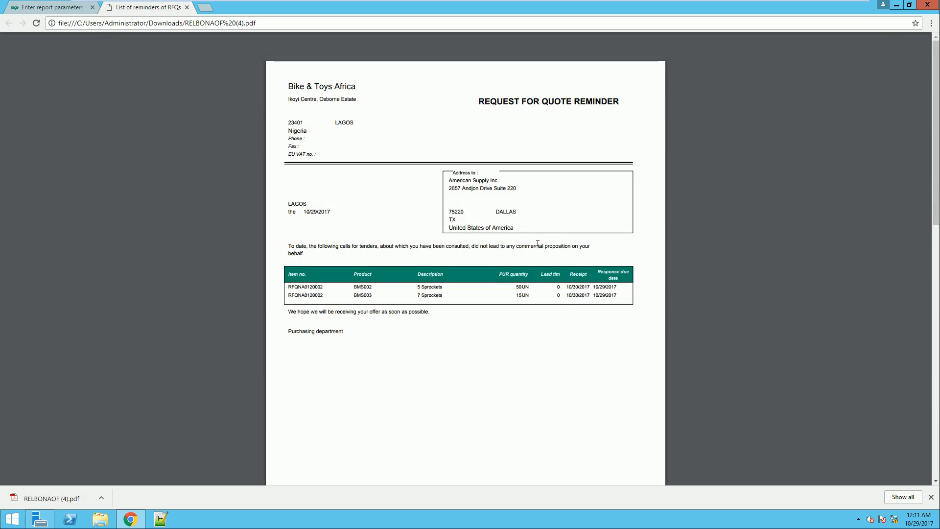
scroll(471, 244, "down", 9)
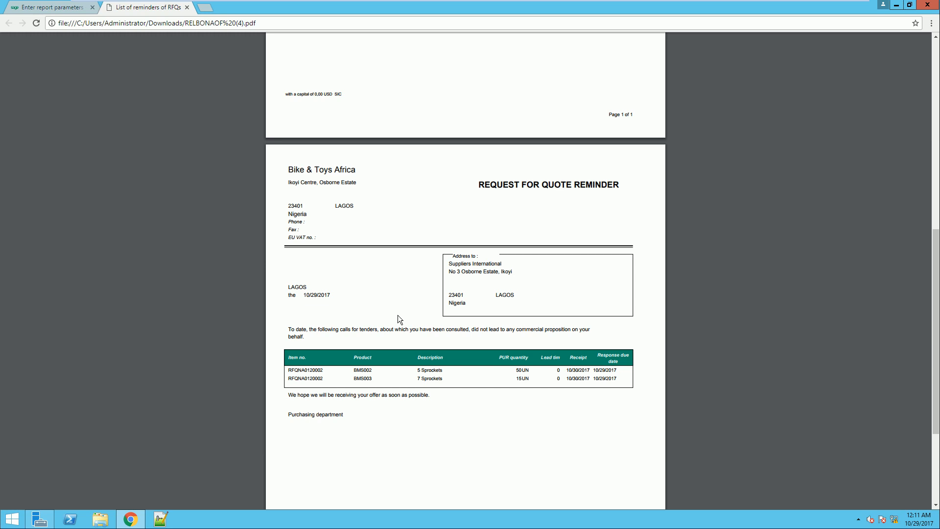
key("ctrl+w")
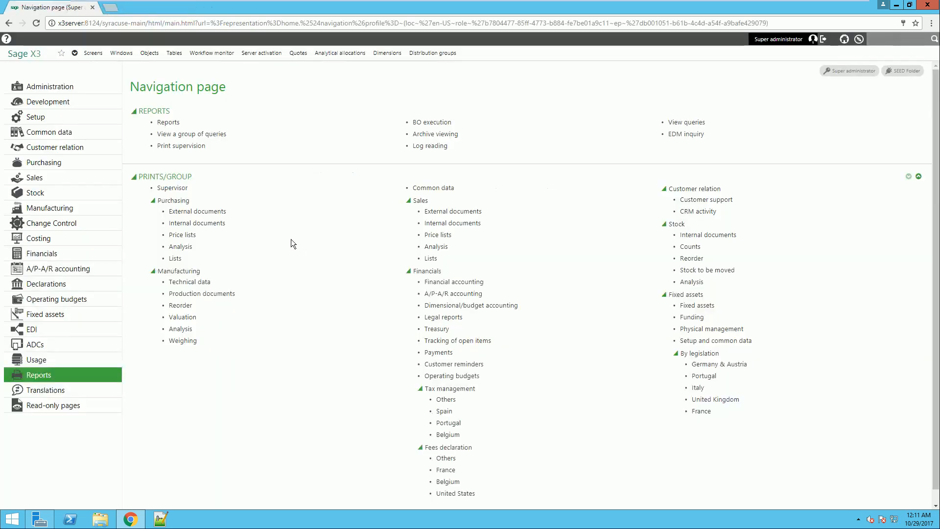
Step: Start a new purchasing RFQ response and set its RFQ site to NA012
left_click(44, 167)
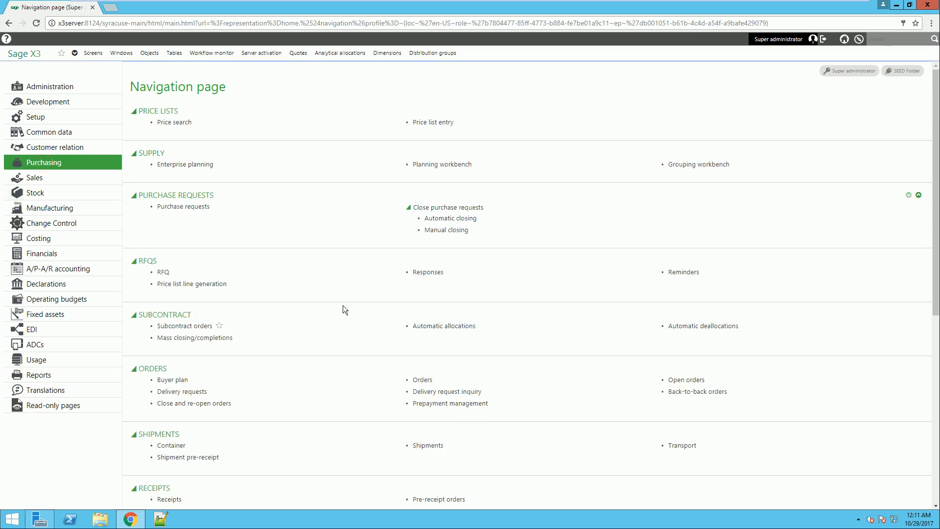
left_click(421, 277)
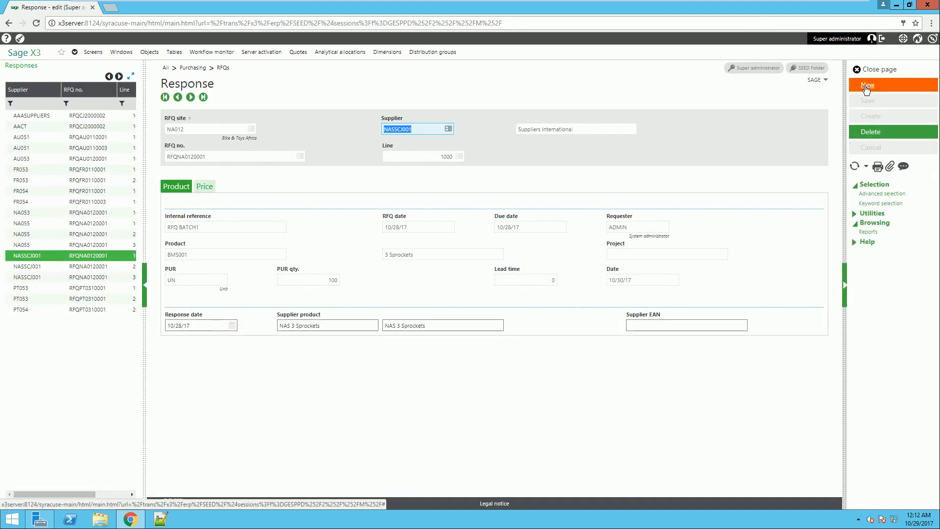
left_click(867, 87)
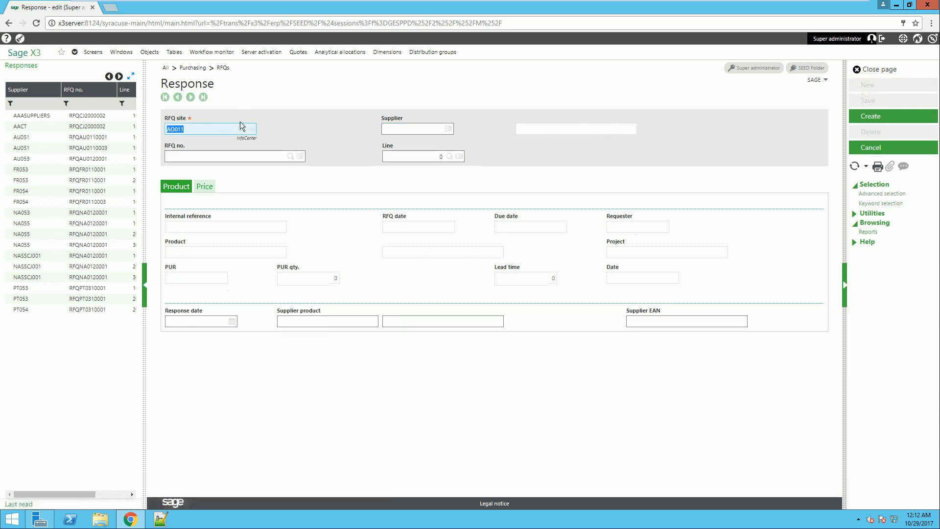
key("BackSpace")
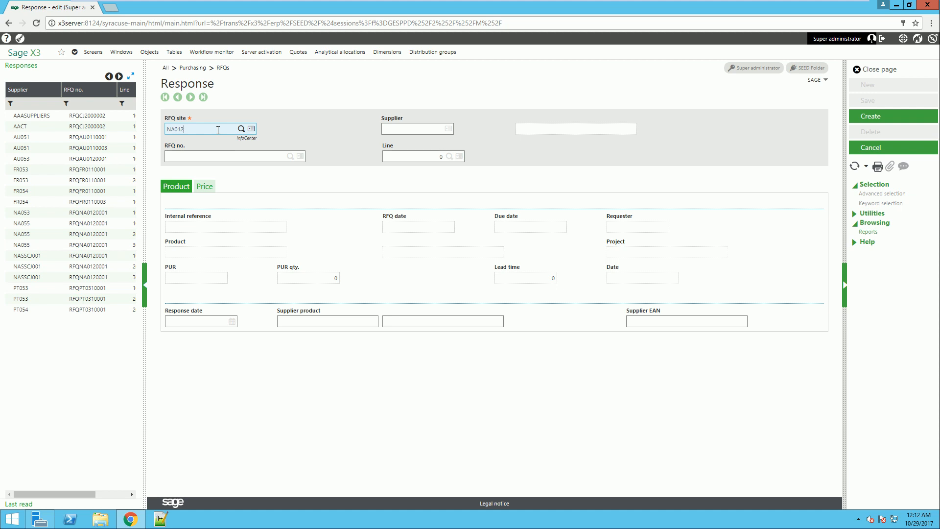
key("Tab")
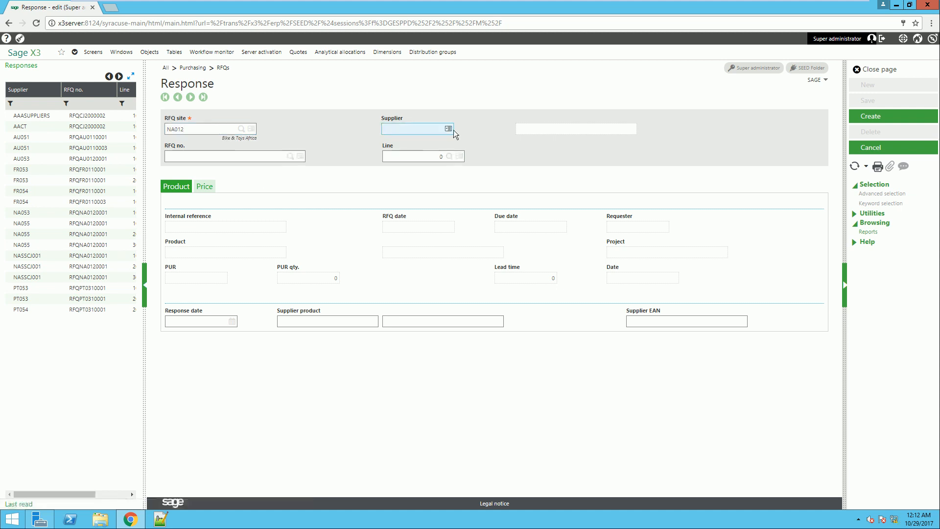
Step: Select supplier NA053 with RFQ BATCH2 for the response and choose RFQ line 1000 for product BMS002
left_click(448, 129)
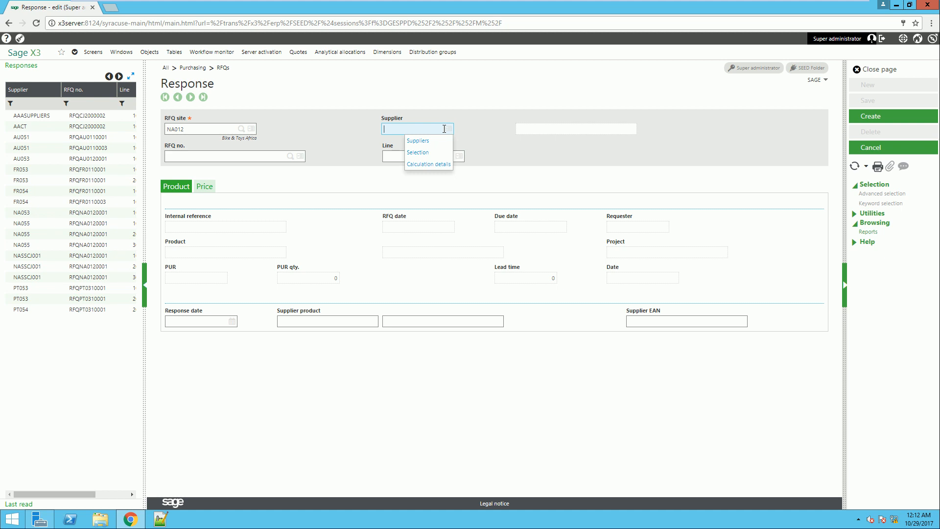
left_click(426, 153)
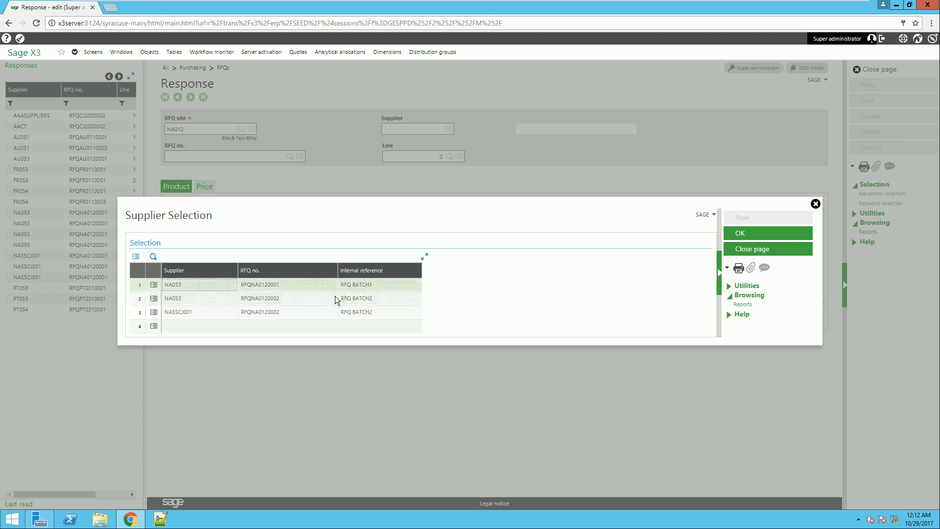
left_click(180, 302)
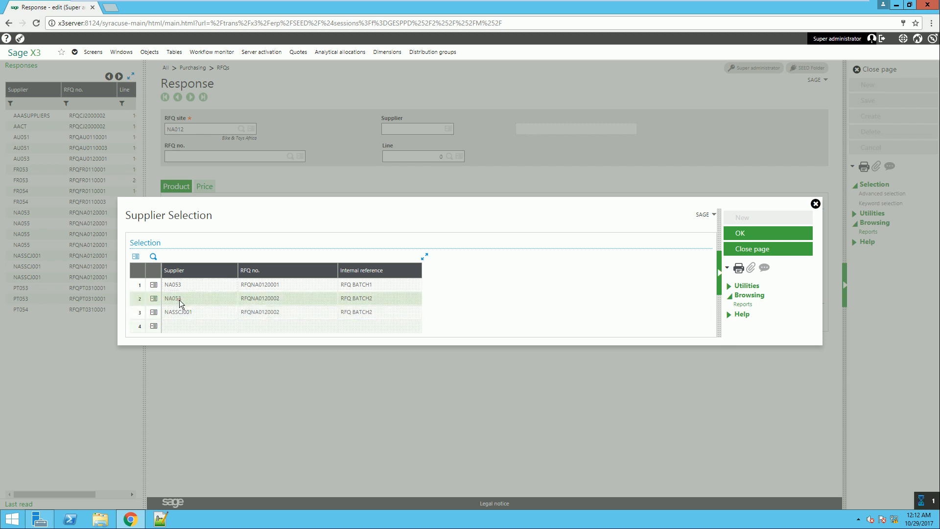
left_click(740, 234)
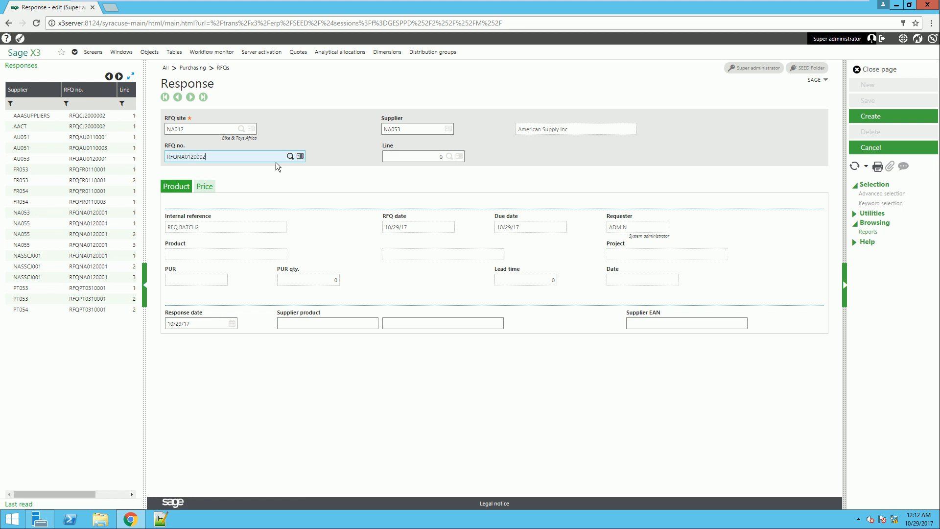
left_click(218, 153)
left_click(449, 157)
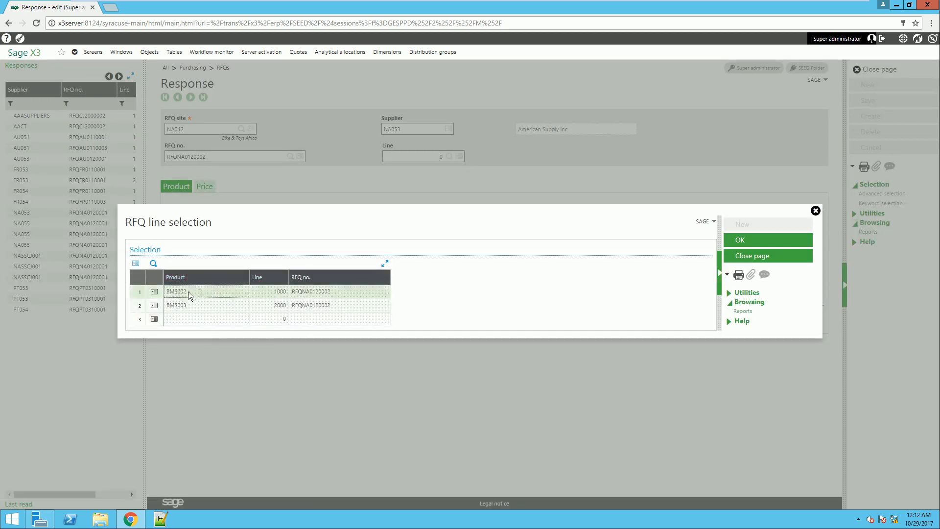
left_click(741, 241)
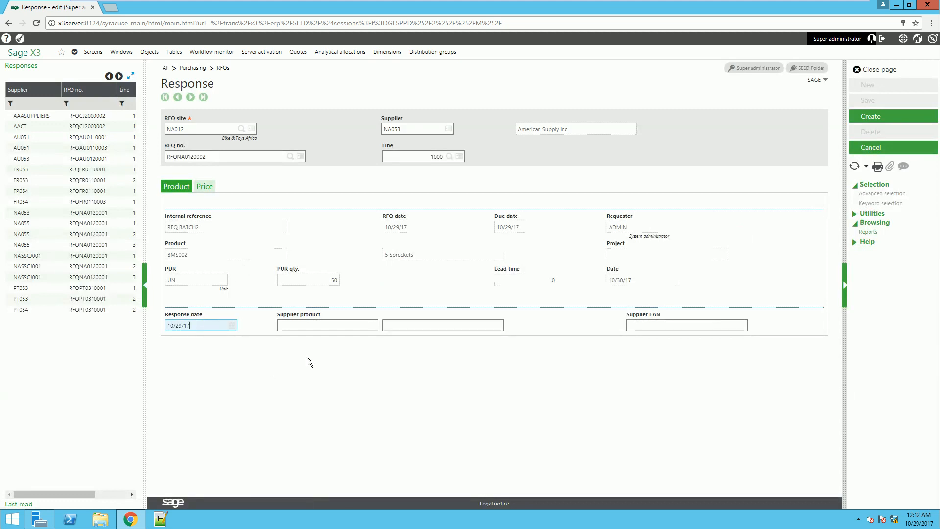
Step: Add a price line to the response with the Supplier price list reason and a lead time of 3 days
left_click(206, 187)
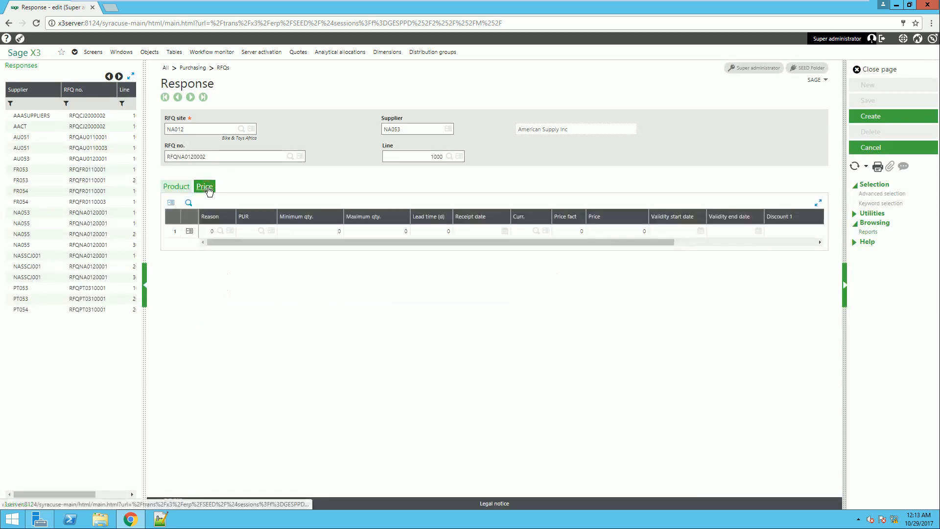
left_click(220, 232)
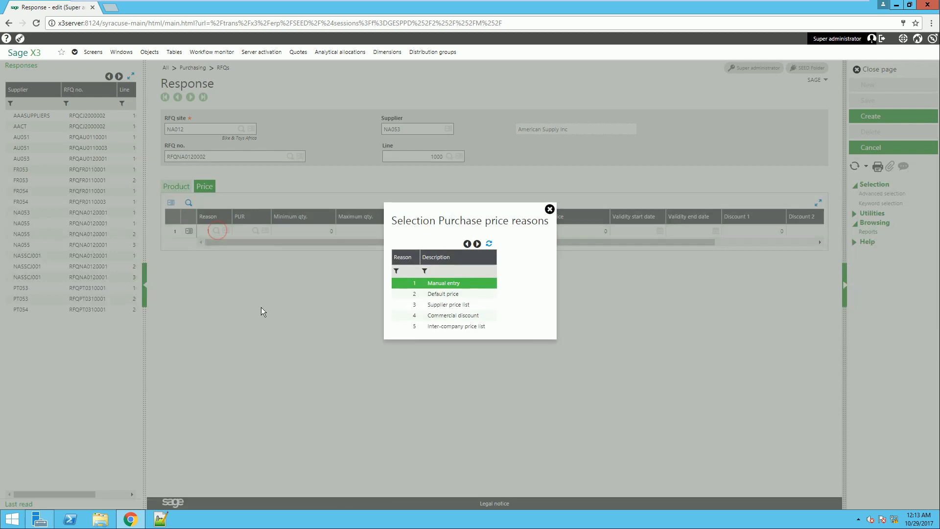
left_click(447, 306)
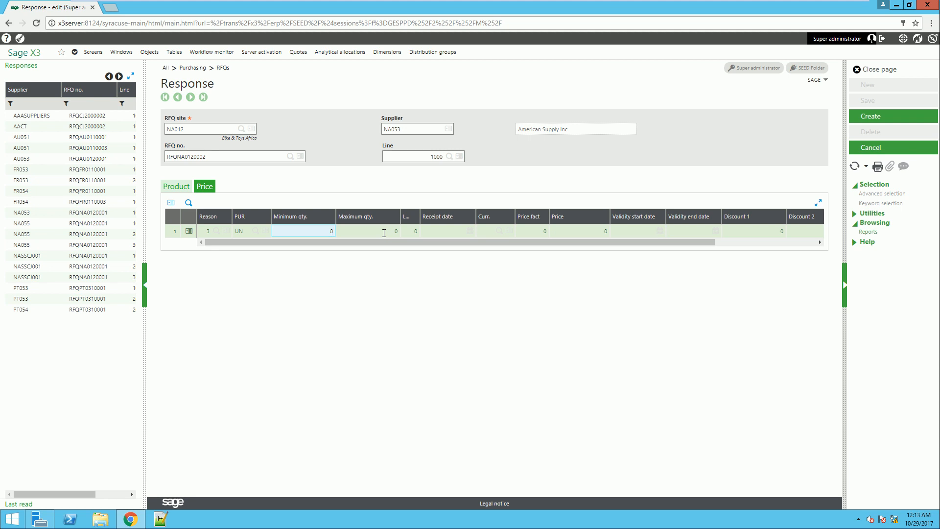
left_click(385, 233)
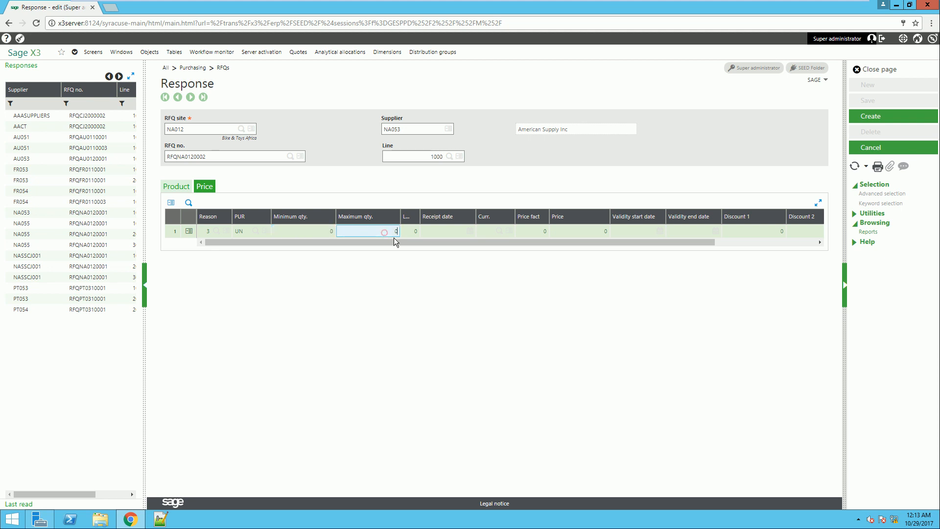
left_click(414, 236)
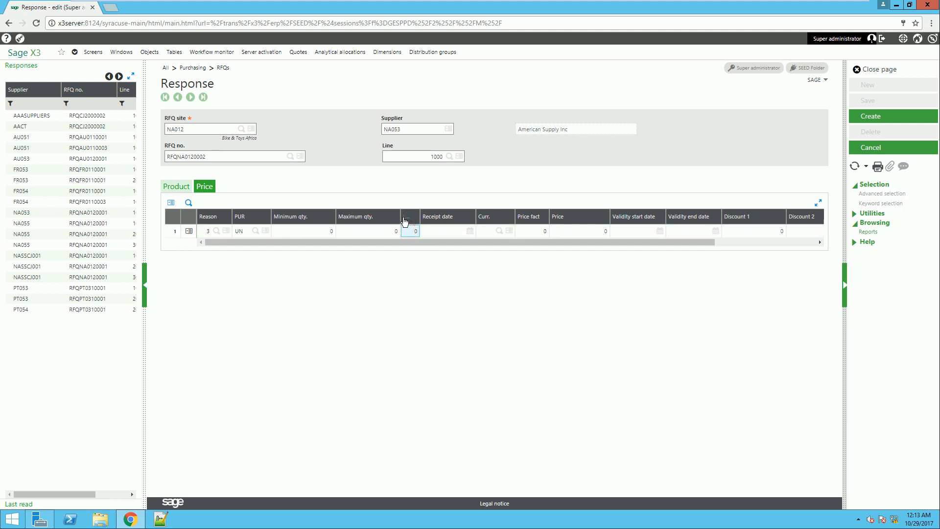
left_click(404, 232)
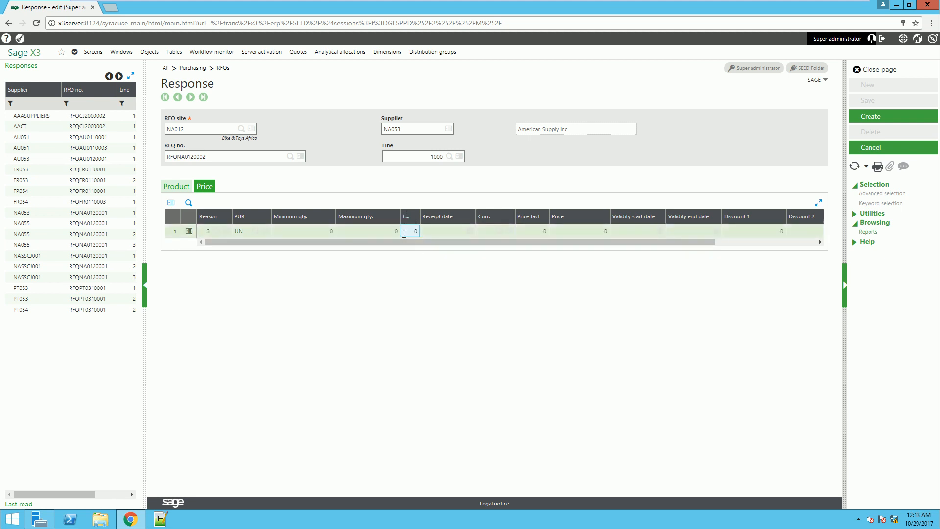
type("3")
key("Tab")
Step: Set the response line's price to 30 USD, with validity from 10/29/17 to 10/29/18
left_click(594, 232)
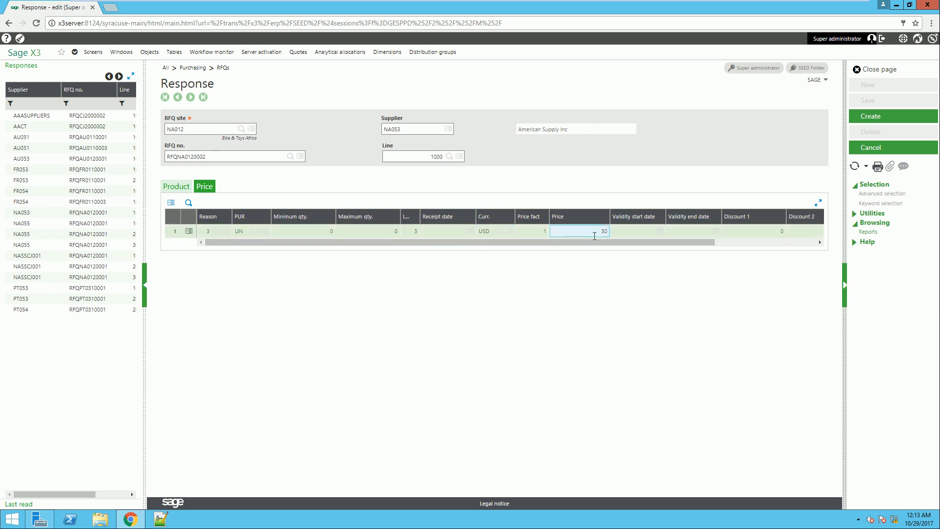
key("Tab")
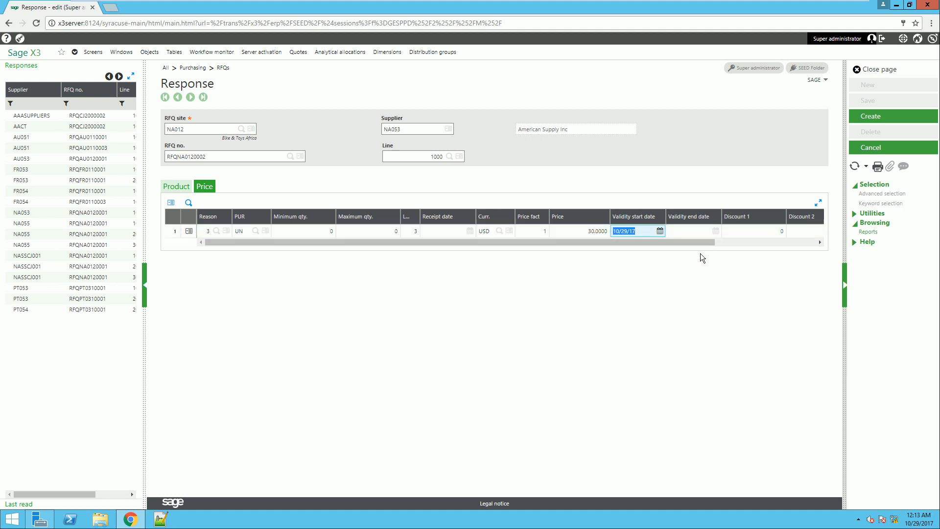
key("Tab")
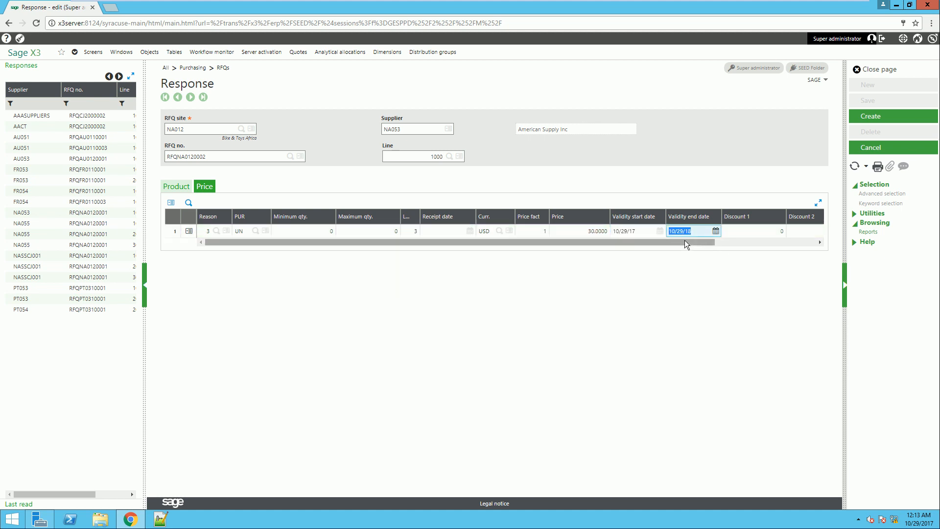
left_click(685, 242)
left_click_drag(688, 246, 739, 251)
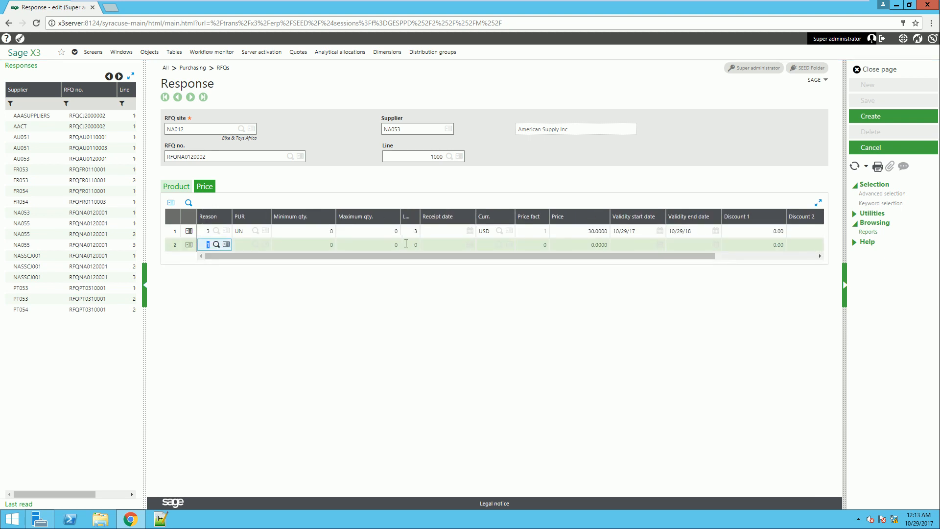
left_click(281, 215)
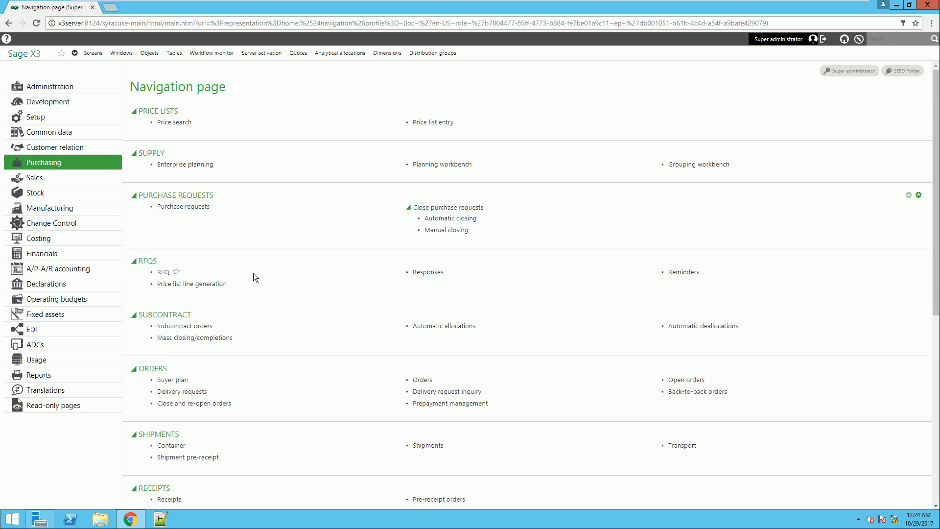
Step: Set up RFQ price list line generation for supplier NASSCJ001, RFQ RFQNA0120002, line 1000
left_click(174, 284)
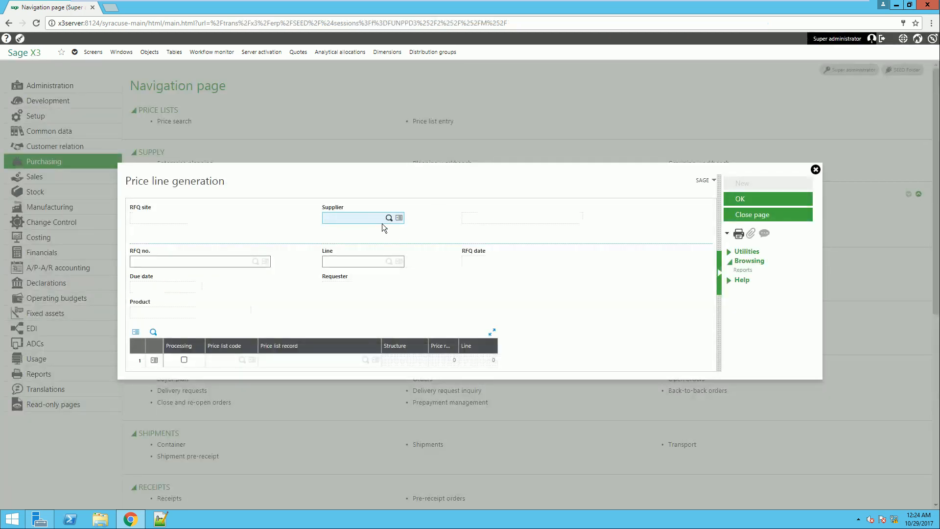
left_click(398, 217)
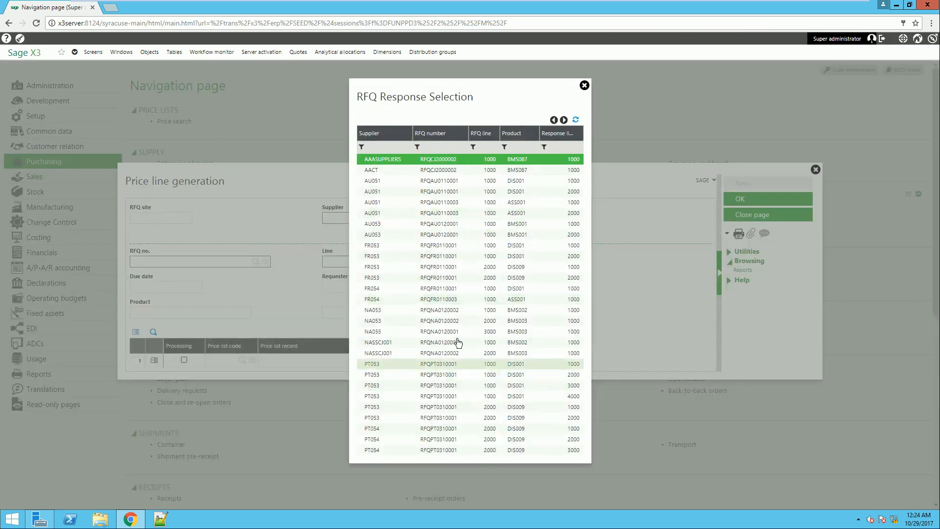
left_click(430, 343)
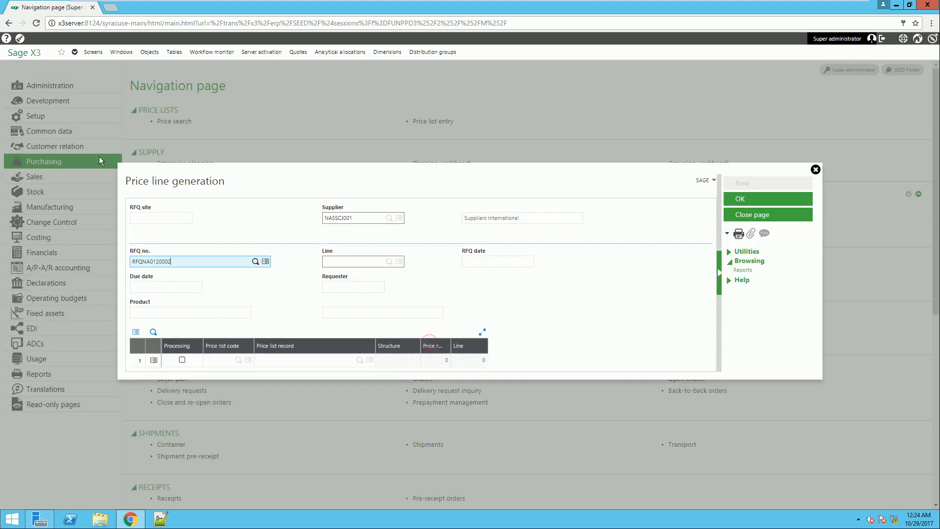
left_click(388, 261)
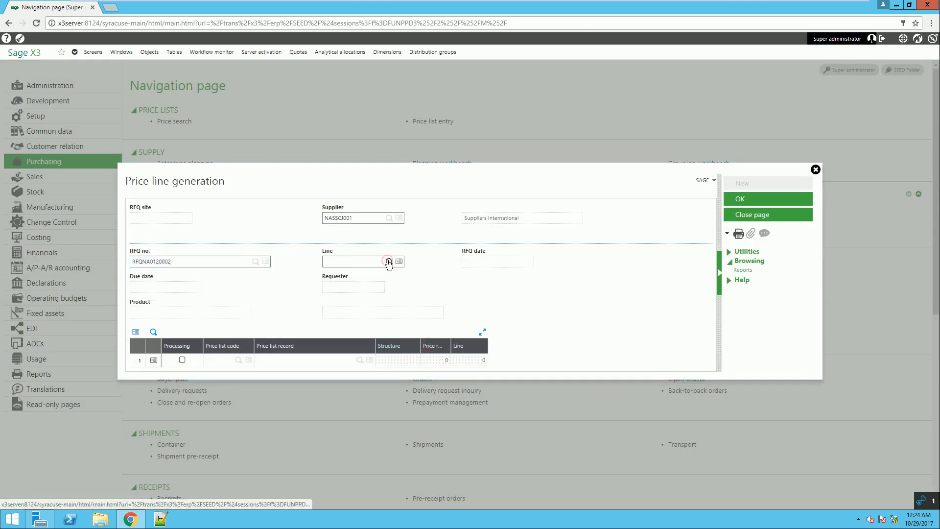
left_click(462, 298)
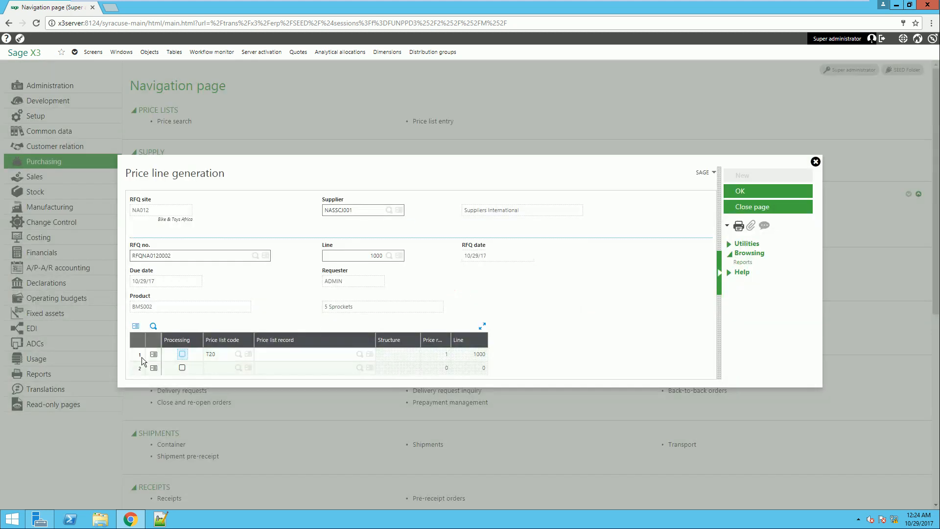
Step: Mark the first line for processing with price list code T21, generate the price line and close the log
left_click(182, 354)
left_click(238, 354)
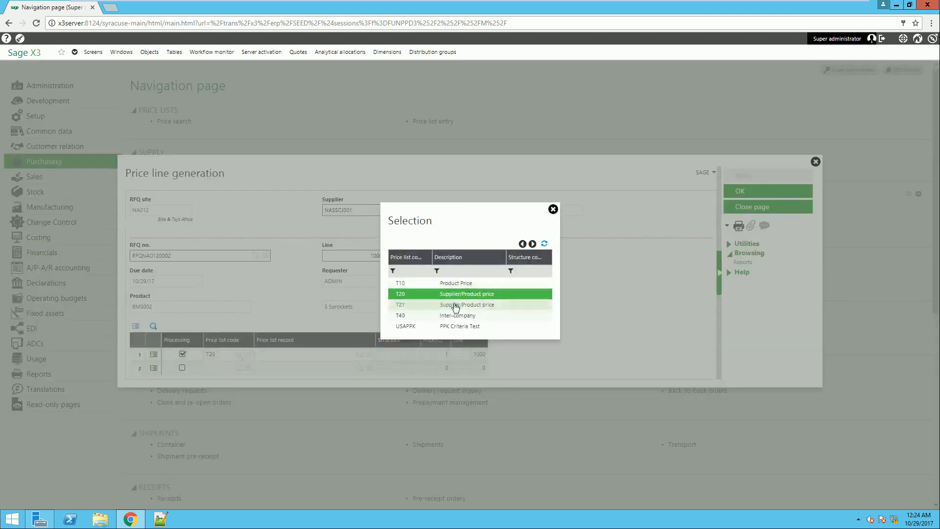
left_click(451, 307)
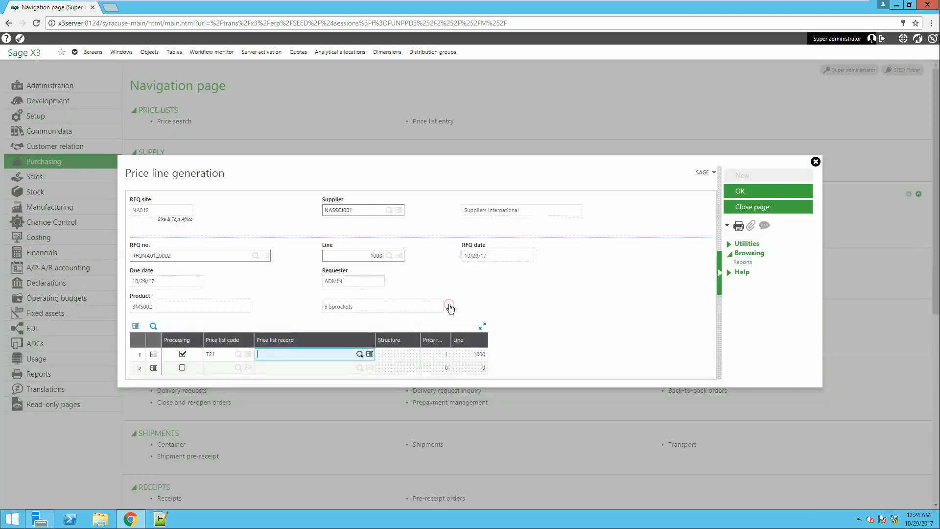
left_click(740, 192)
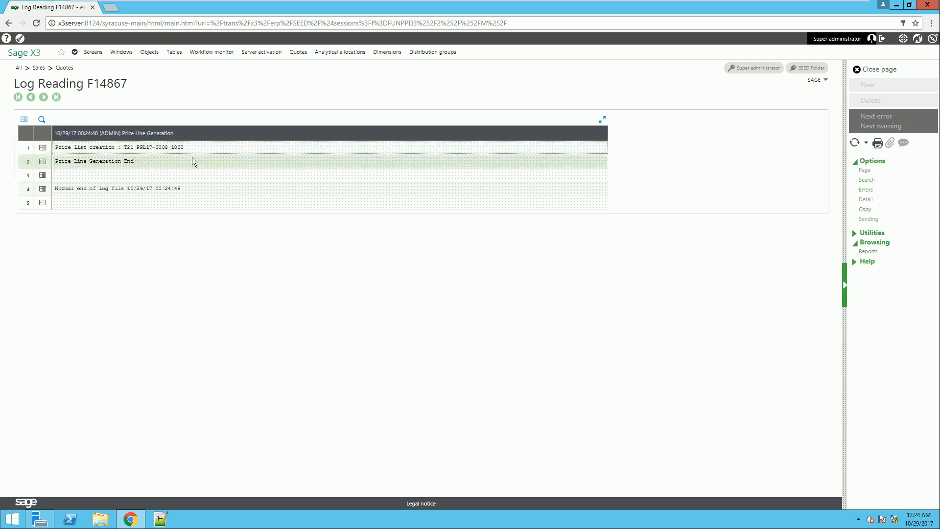
left_click(878, 72)
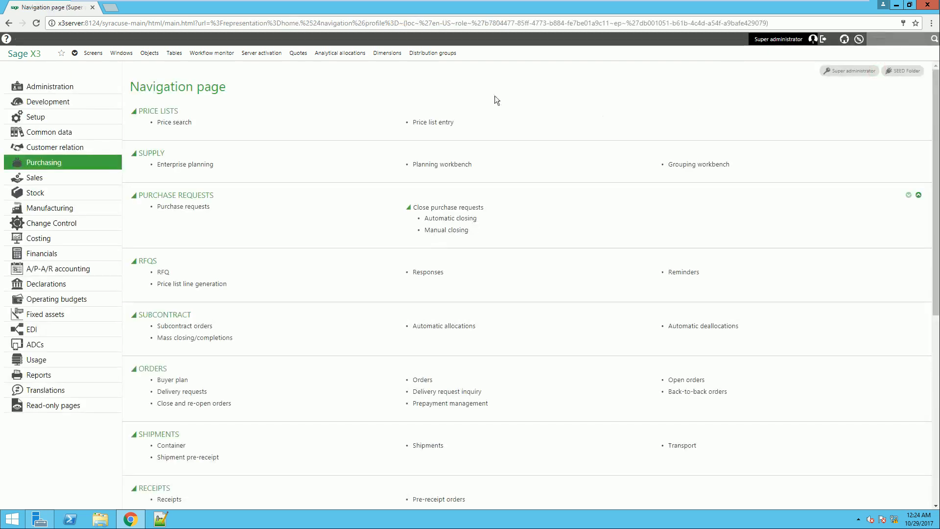
Step: Review record PPL17-0008 in the T21 Supplier/Product price list entry and close it
left_click(432, 122)
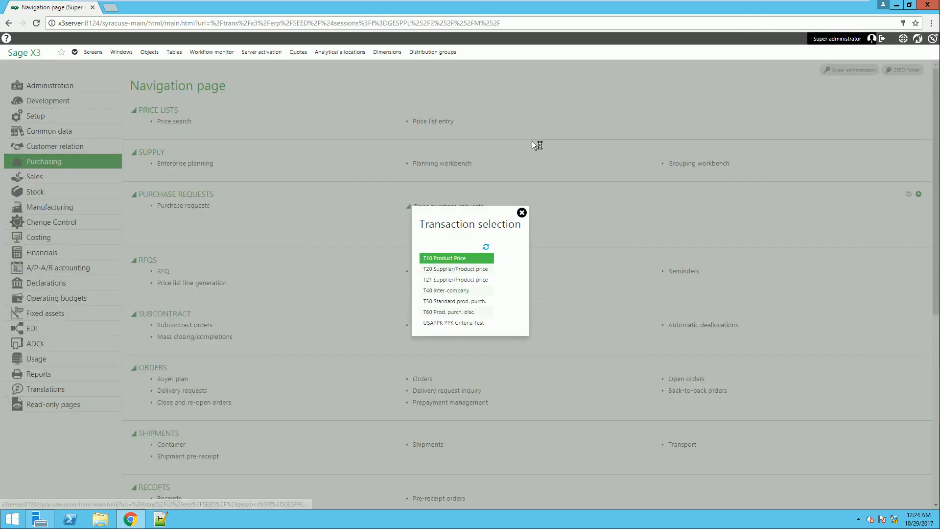
left_click(448, 281)
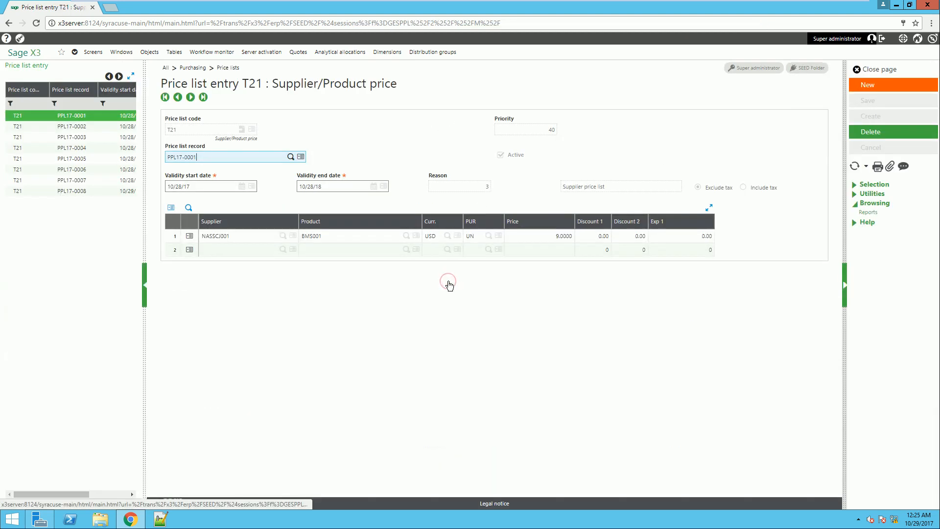
left_click(75, 191)
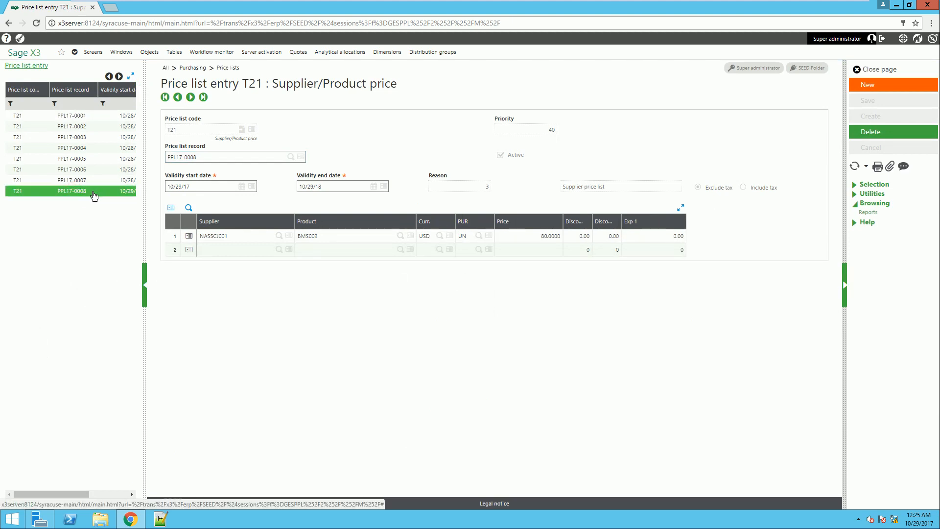
left_click(889, 71)
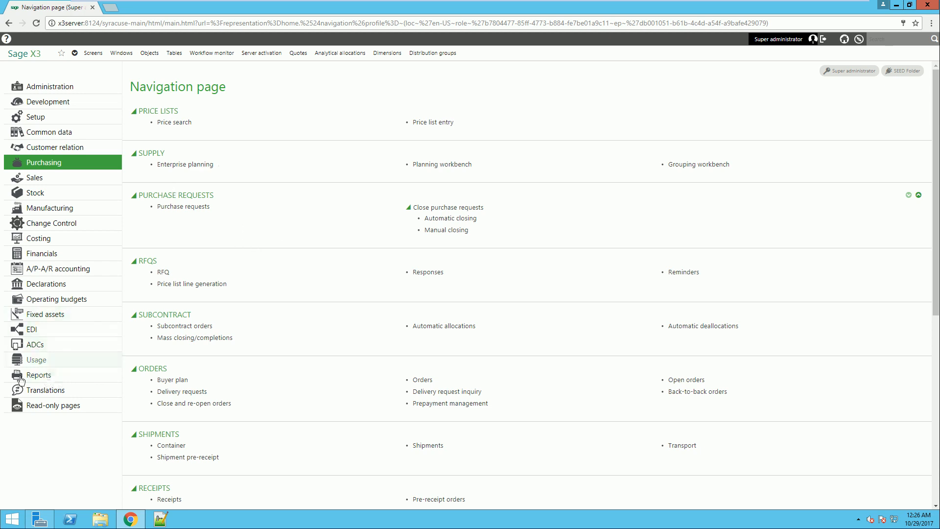
Step: Open the Purchase pricing conditions C1 report (PPRIC01) from the purchasing price list reports
left_click(44, 375)
scroll(389, 210, "down", 1)
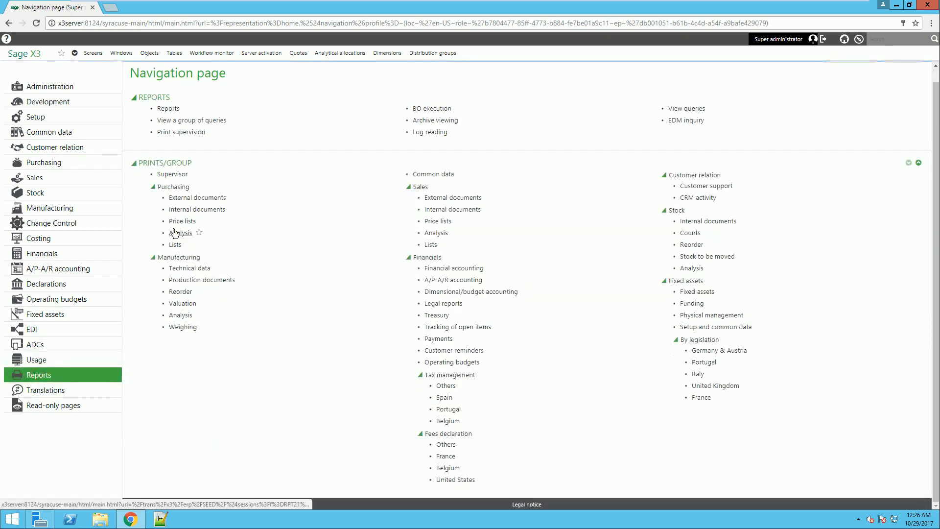
left_click(175, 221)
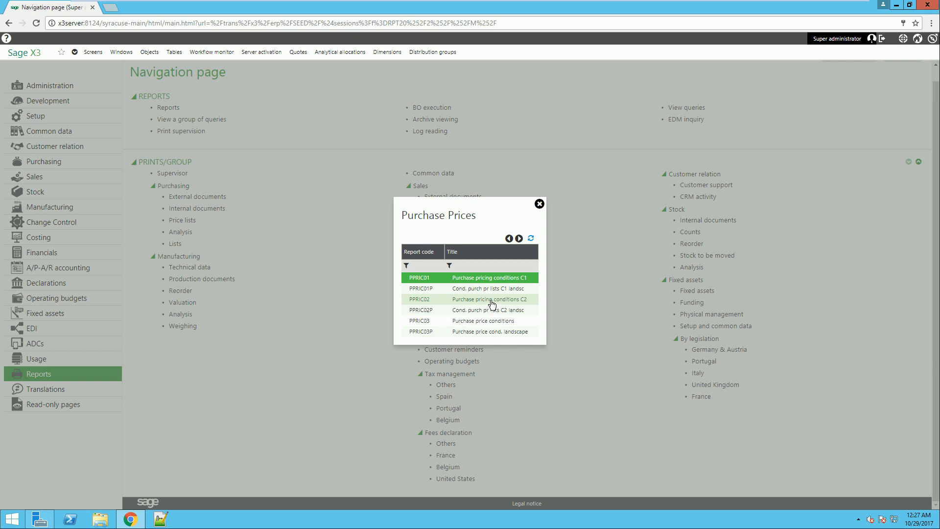
left_click(480, 276)
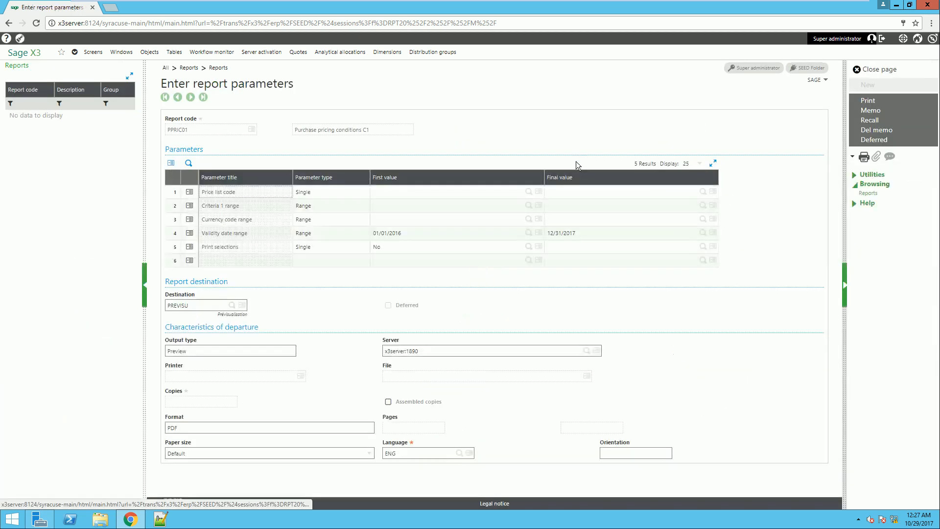
Step: Set the report's price list code to T21 and the final validity date to 12/31/2018, and print it
left_click(528, 192)
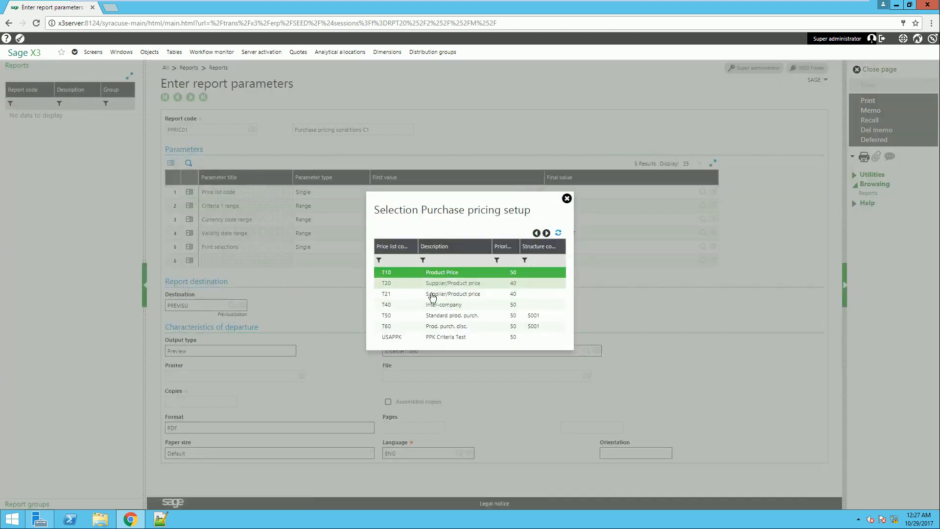
left_click(435, 299)
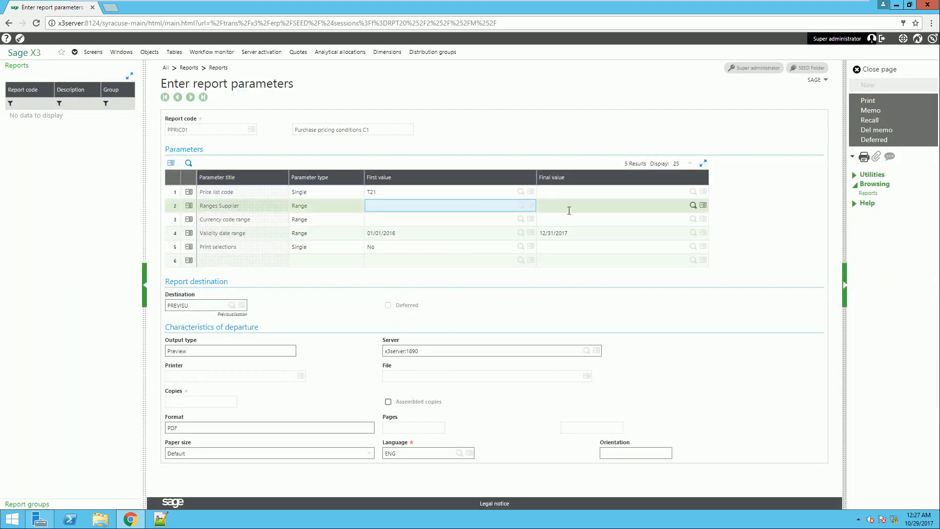
left_click(583, 234)
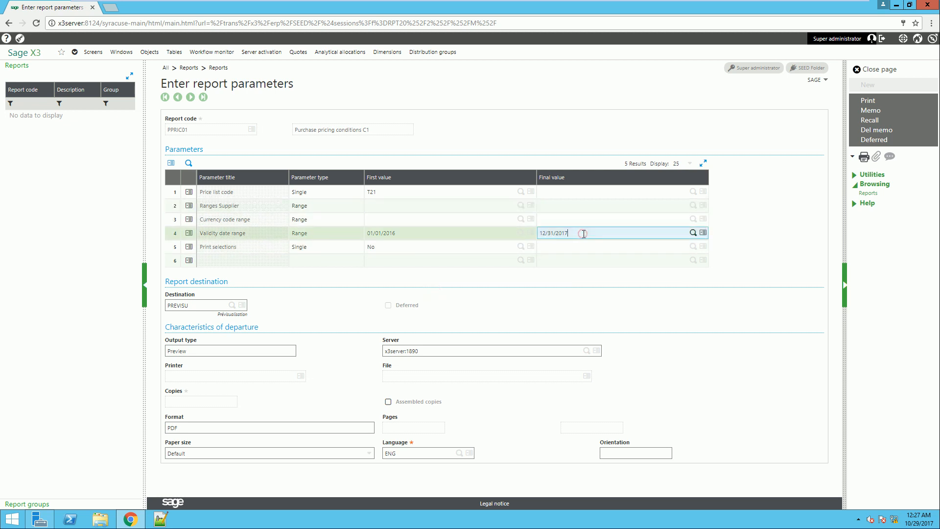
type("8")
left_click(780, 218)
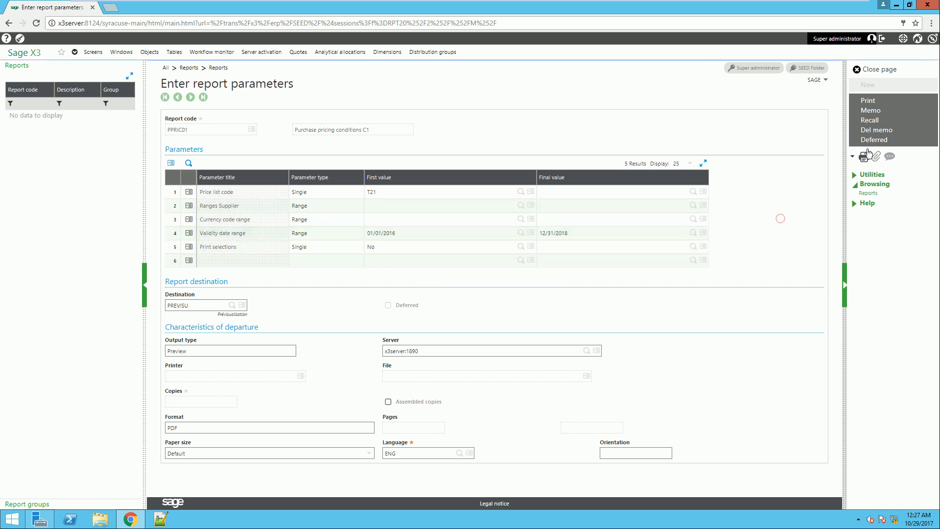
left_click(868, 100)
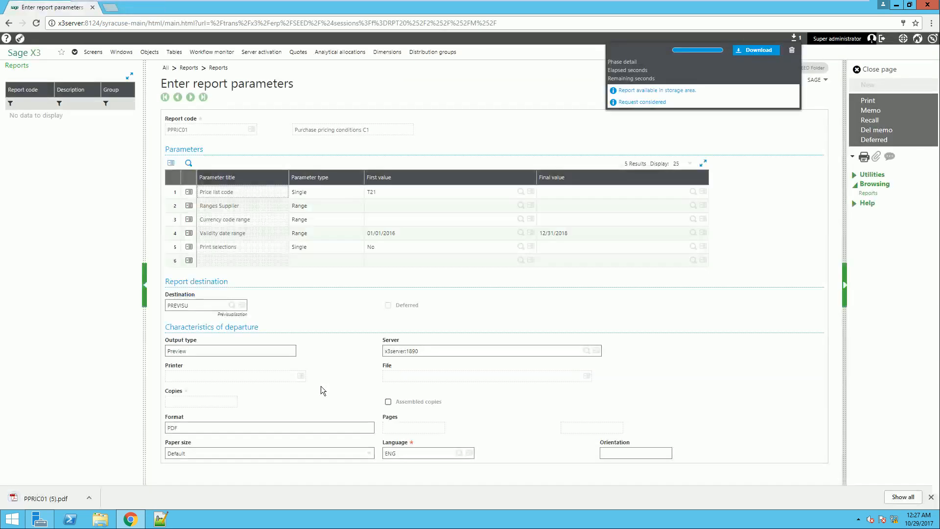
Step: Review the printed PPRIC01 PDF, close it, clear the finished print notification and close the report parameters
left_click(41, 498)
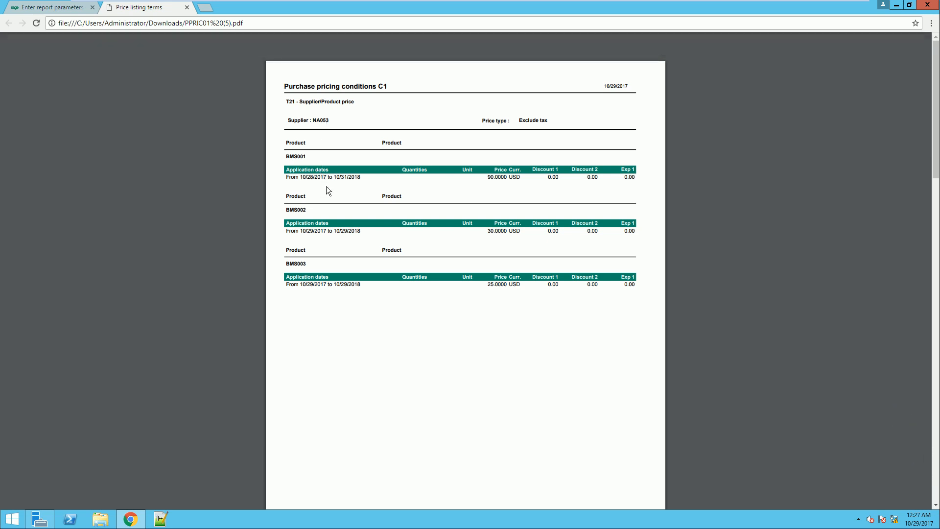
scroll(402, 195, "down", 5)
key("ctrl+w")
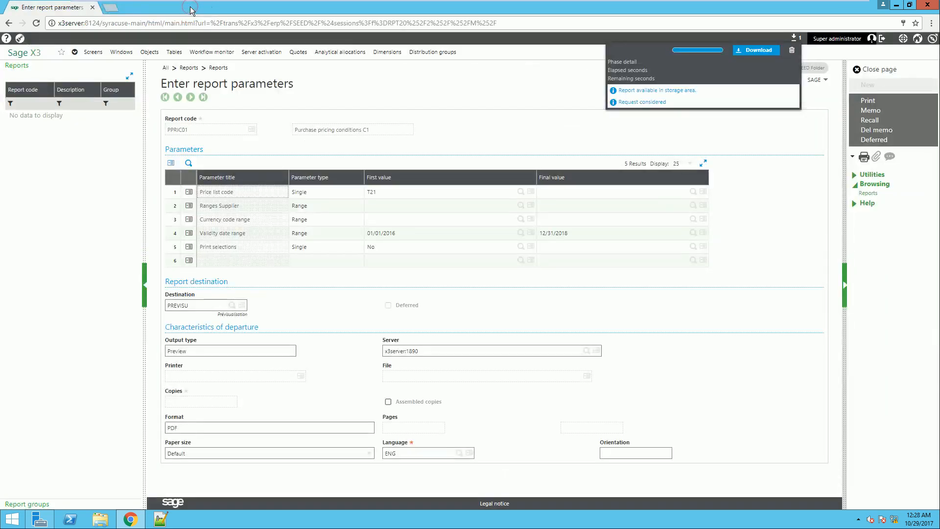
left_click(792, 50)
left_click(879, 70)
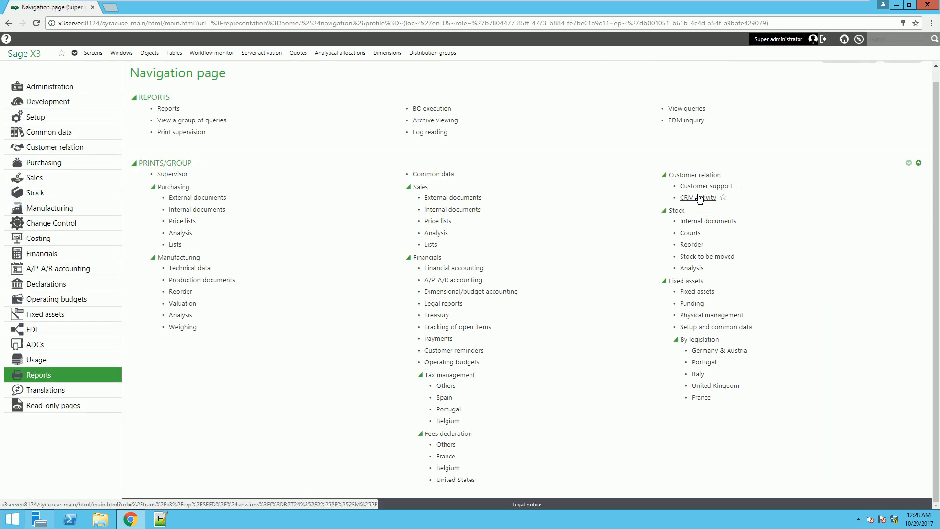
Step: Start a new purchase order with the ALL Full entry transaction for order site NA012
left_click(47, 163)
scroll(336, 257, "down", 1)
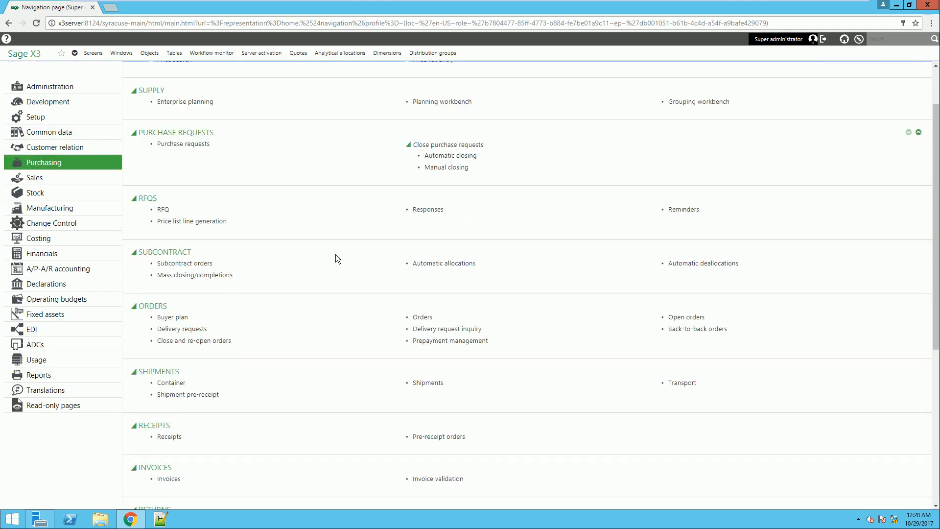
left_click(422, 318)
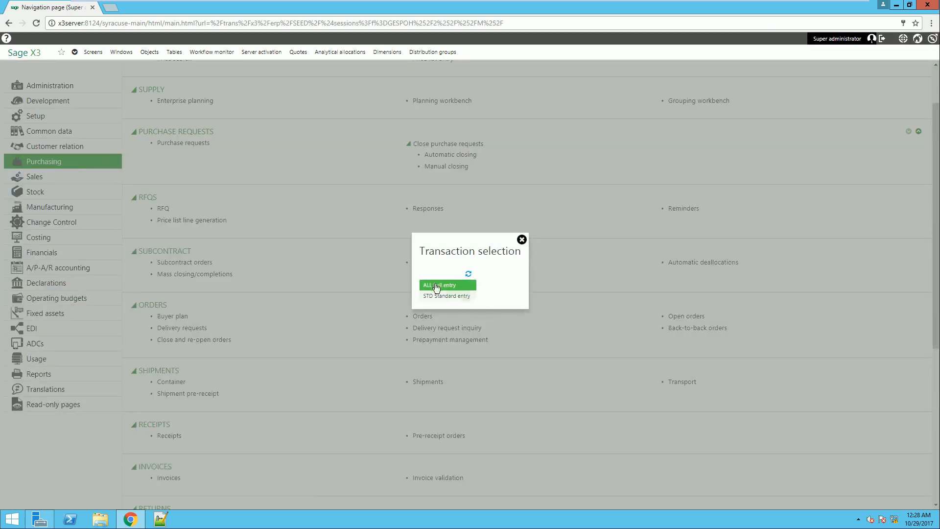
left_click(438, 283)
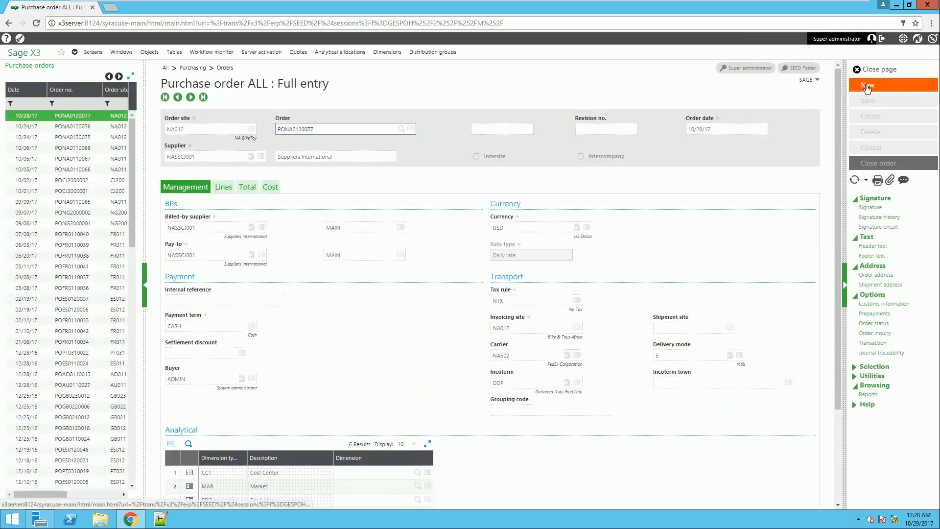
left_click(867, 87)
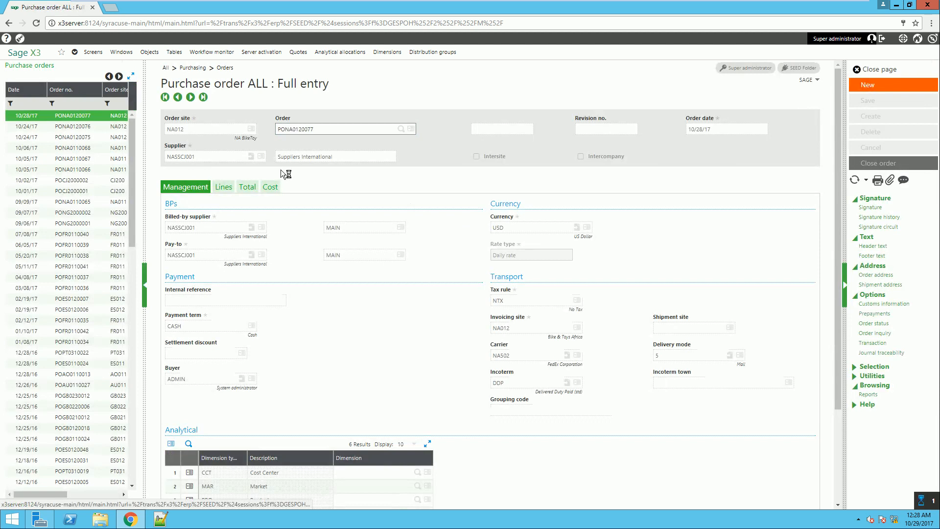
type("NA012")
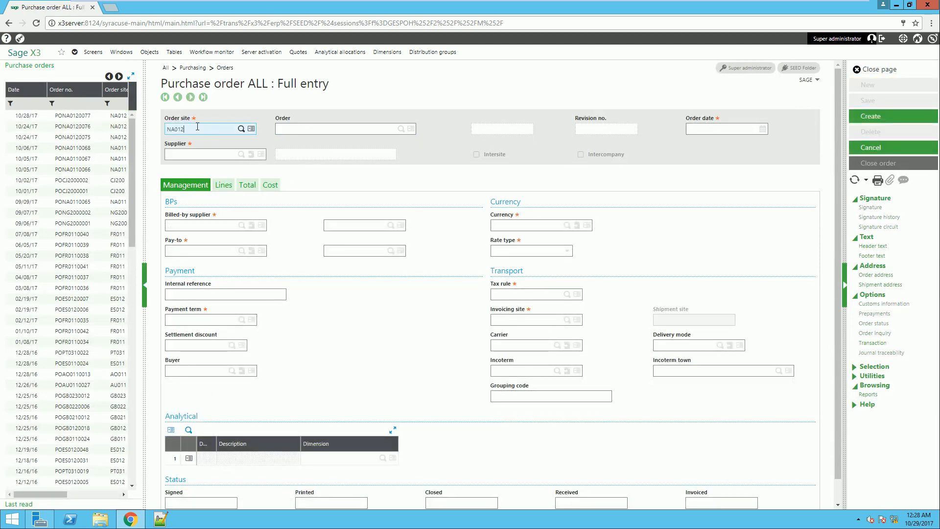
key("Tab")
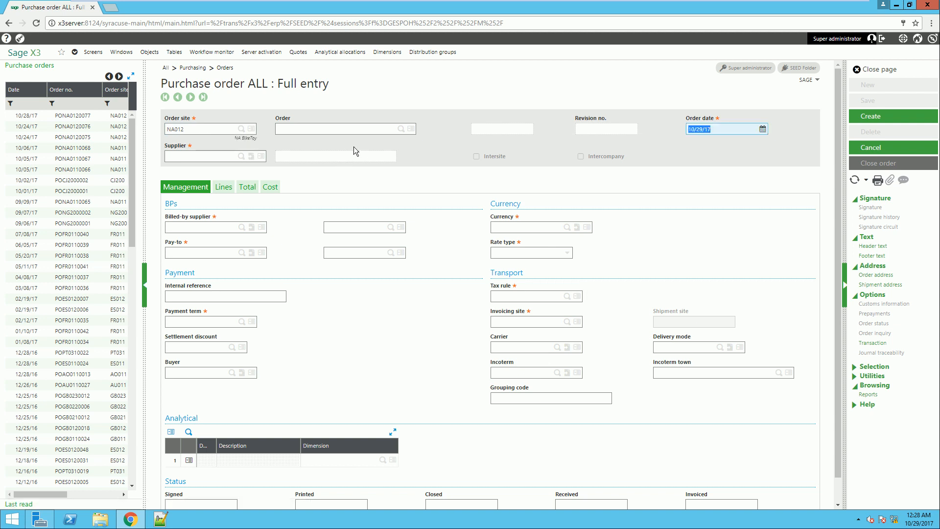
Step: Select supplier NASSCJ001 for the order and dismiss the supplier's note
left_click(231, 156)
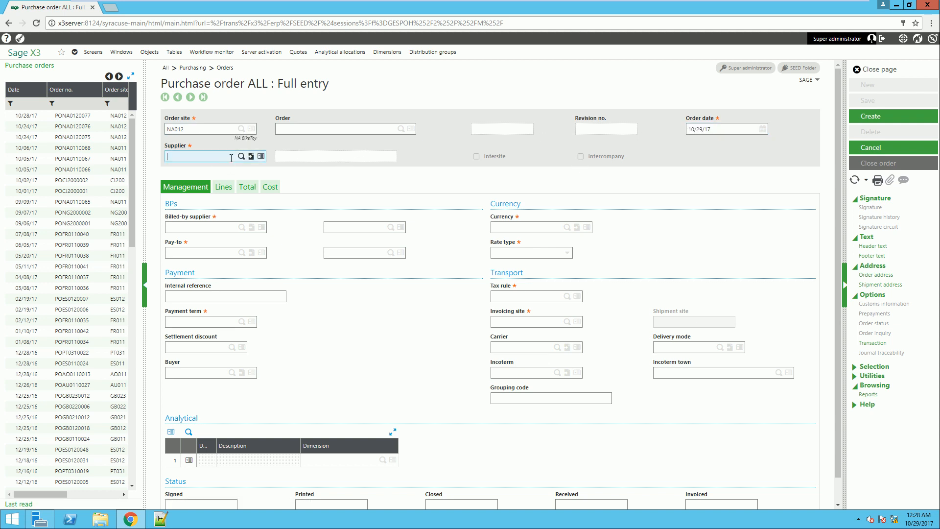
left_click(241, 156)
scroll(417, 454, "down", 10)
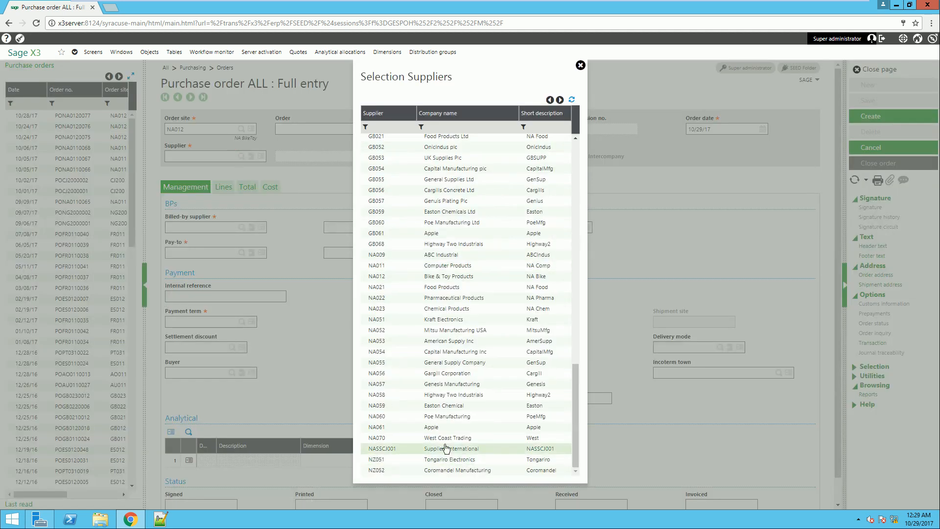
left_click(416, 449)
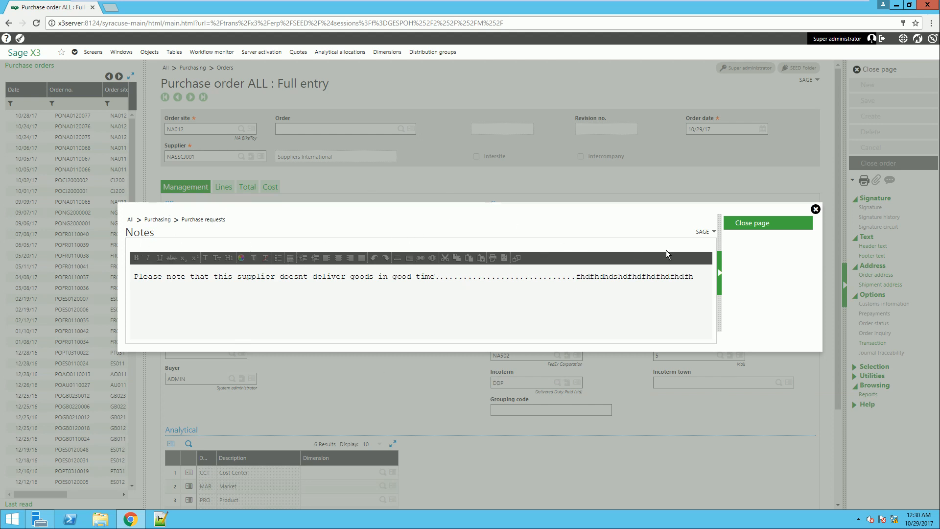
left_click(768, 224)
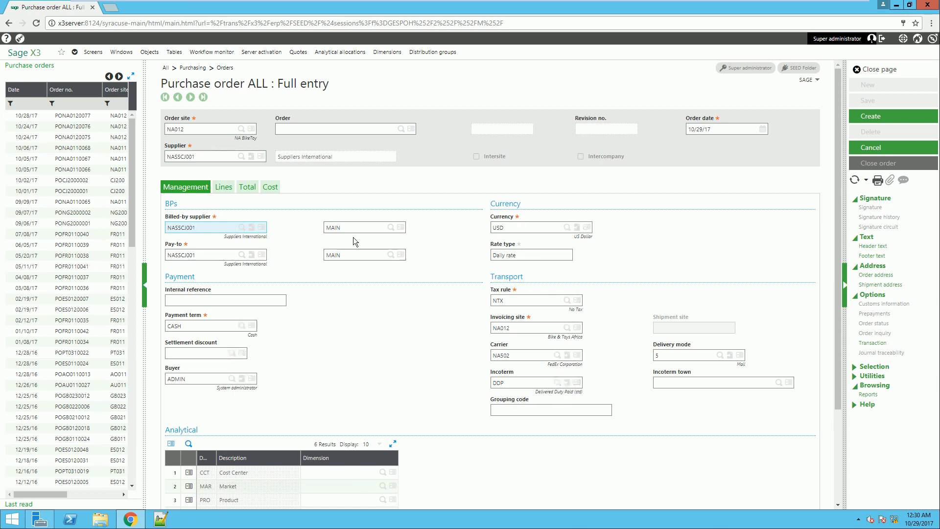
Step: Add product BMS002 (5 Sprockets) as the first line of the purchase order
left_click(221, 192)
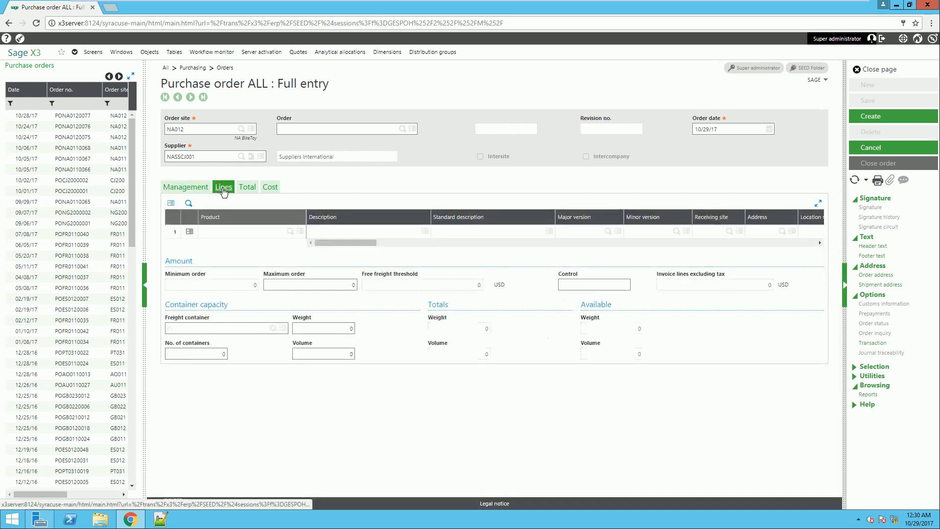
left_click(244, 232)
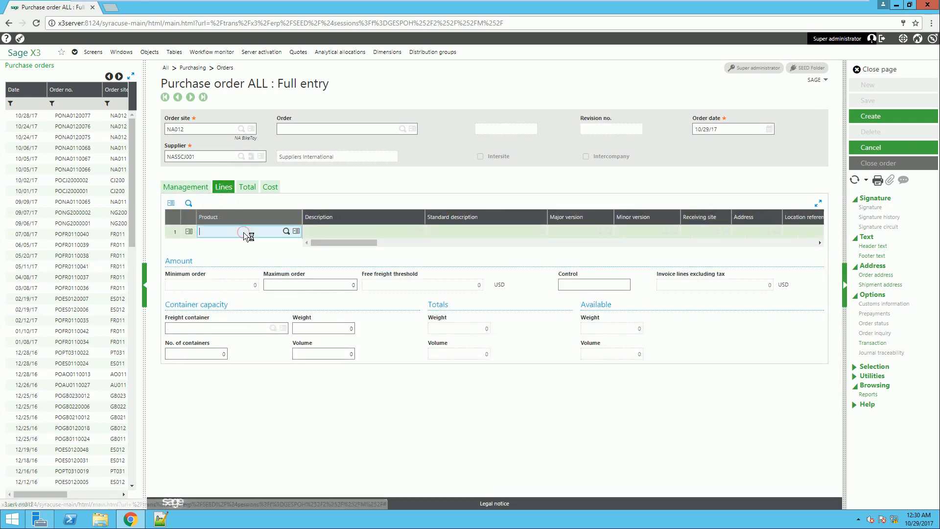
left_click(286, 232)
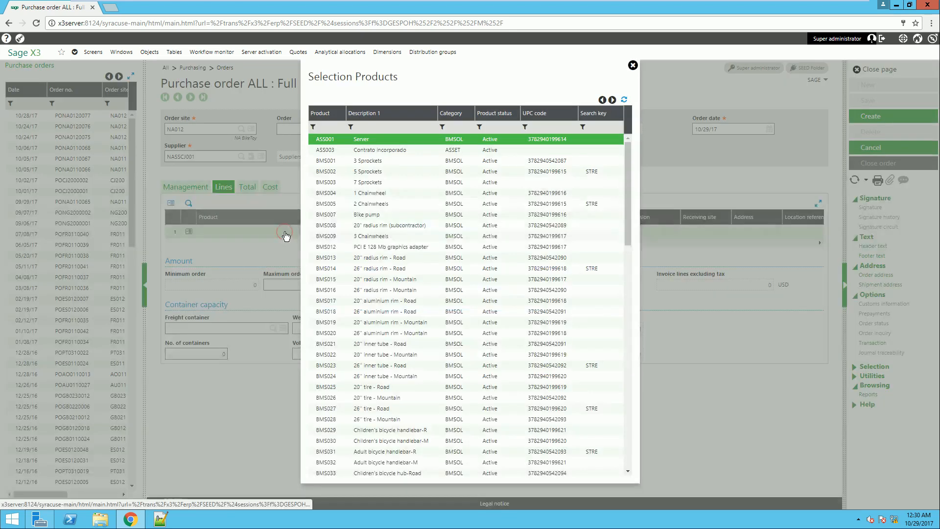
left_click(376, 175)
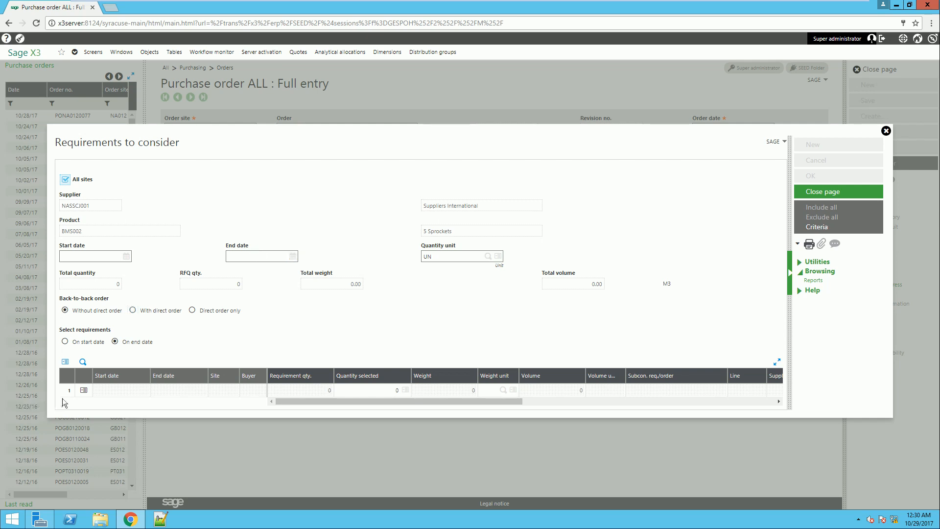
Step: Include the full 50-unit requirement from purchase request PRQNA0120004 in the BMS002 line and validate the selection
left_click(113, 391)
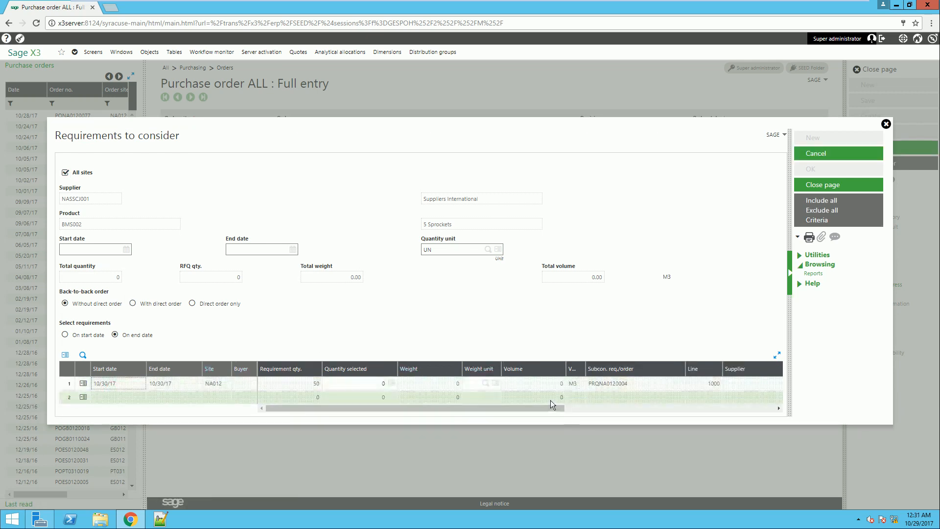
left_click(366, 385)
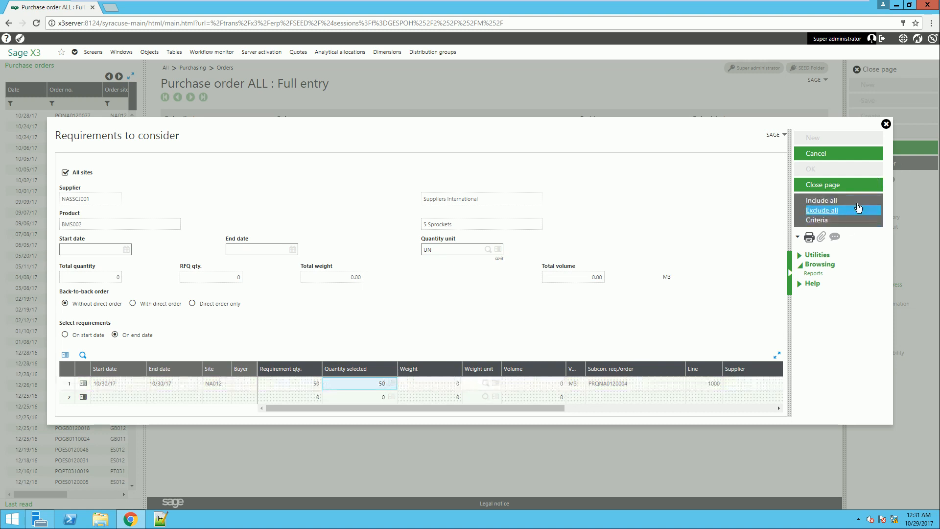
left_click(822, 201)
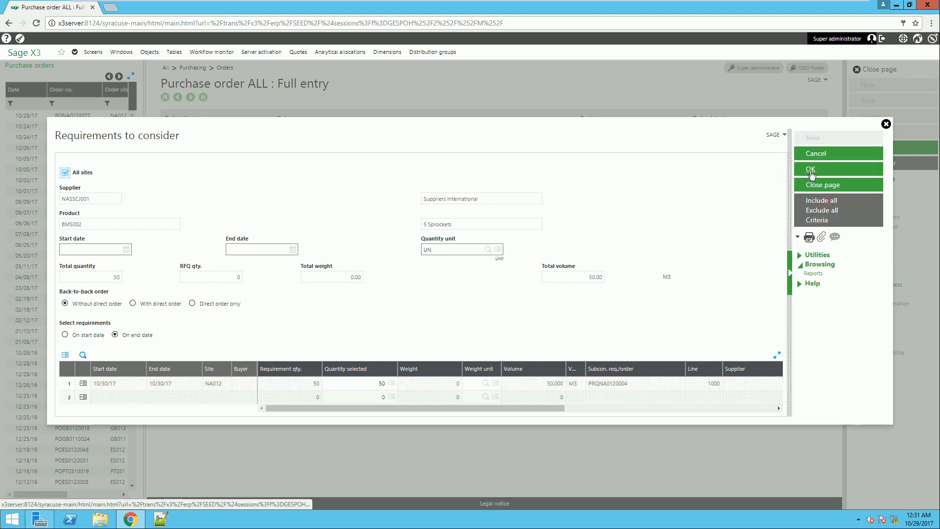
left_click(811, 169)
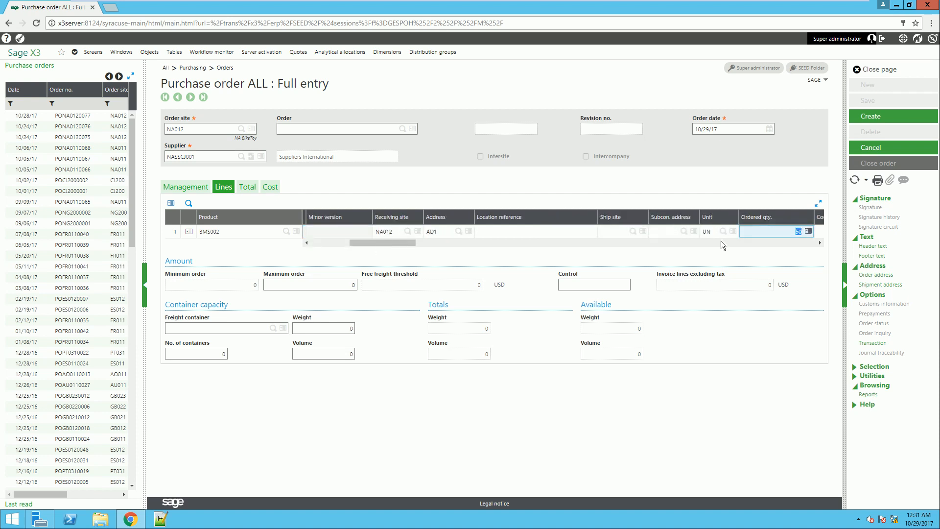
Step: Go through the remaining fields of the BMS002 line, accepting the proposed quantity, price, cost and analytical values
key("Tab")
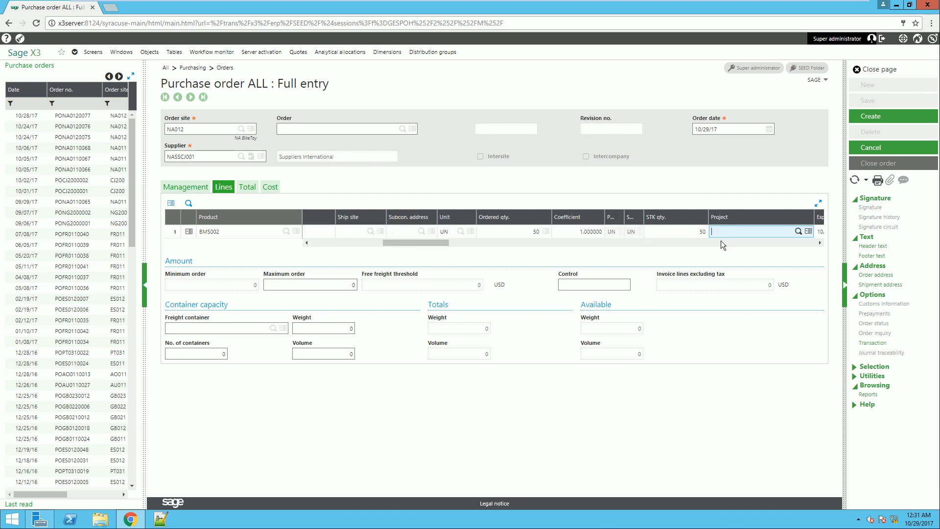
key("Tab")
key("Tab")
key("Tab")
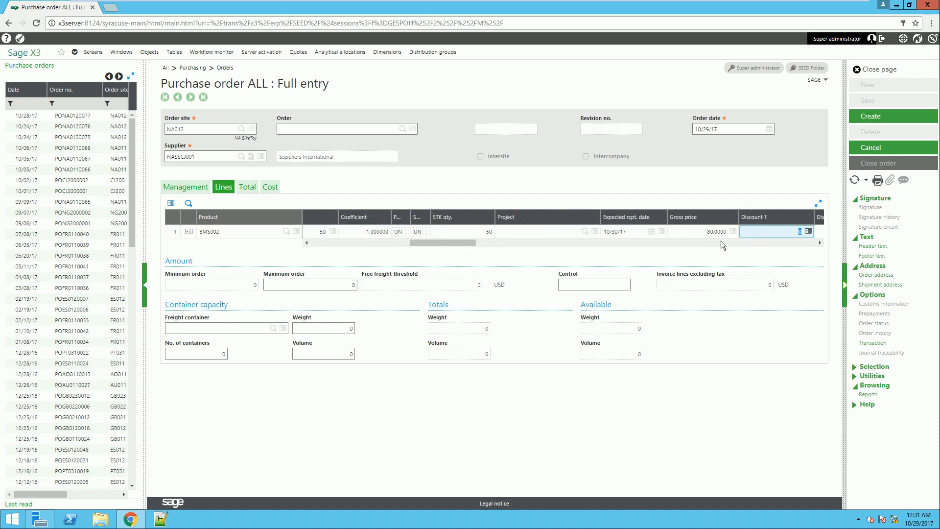
key("Tab")
key("Tab")
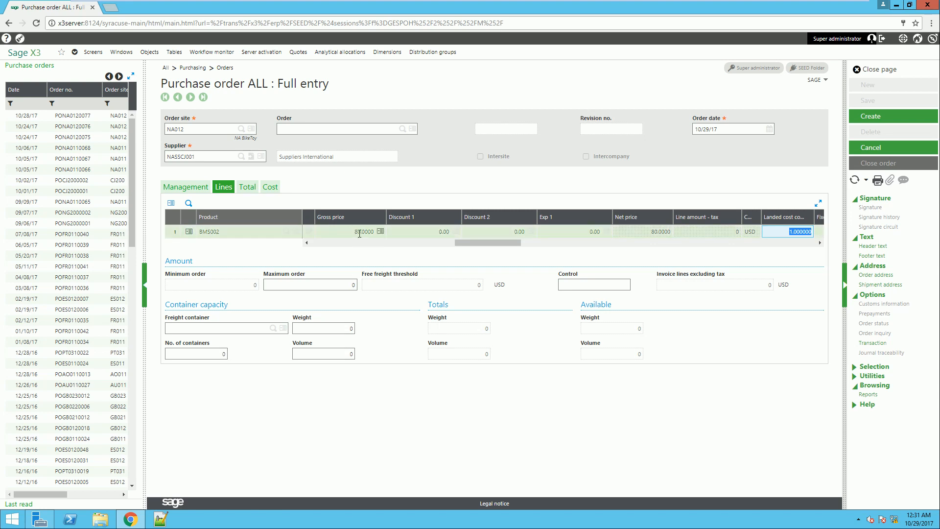
key("Tab")
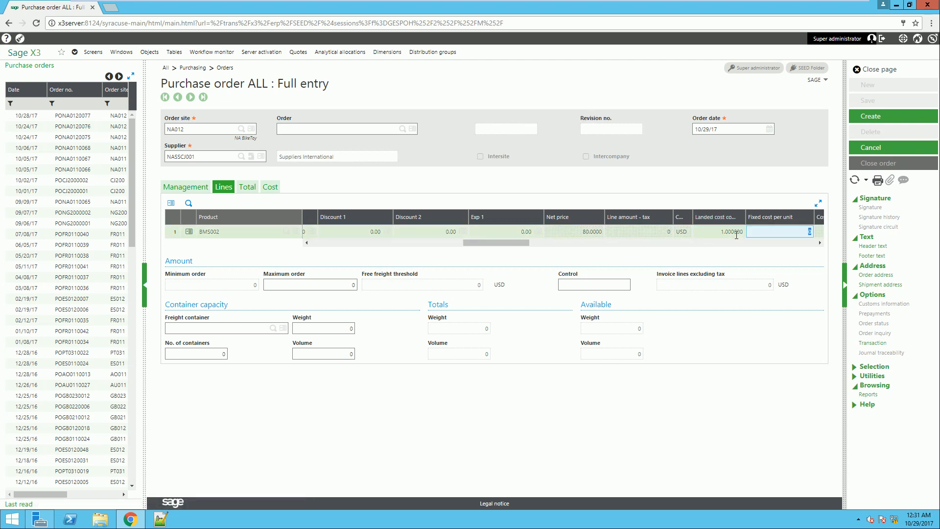
key("Tab")
key("Tab")
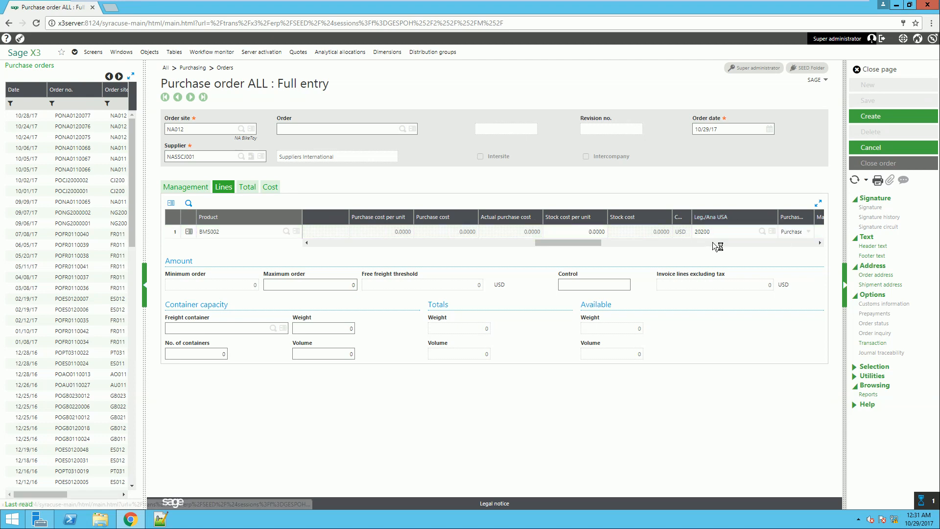
key("Tab")
key("Tab")
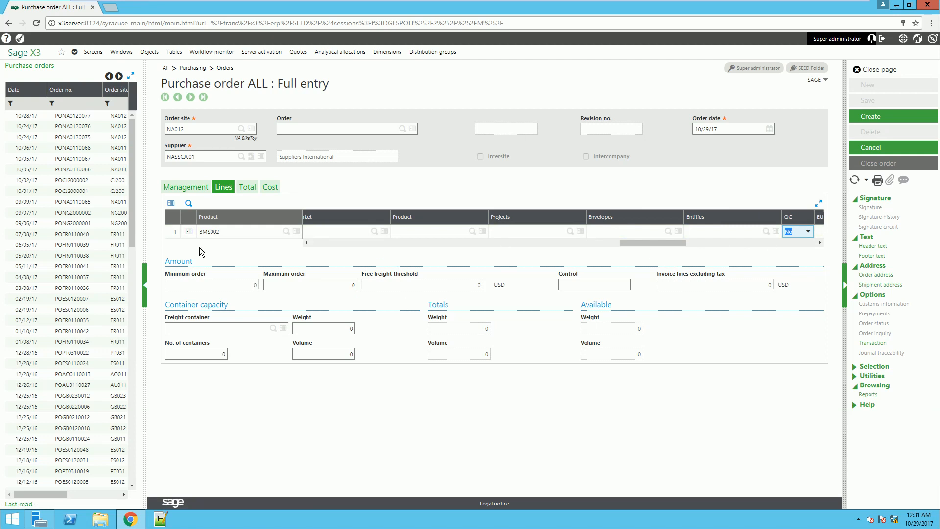
Step: Add product BMS003 (7 Sprockets) as the second line of the purchase order
left_click(307, 243)
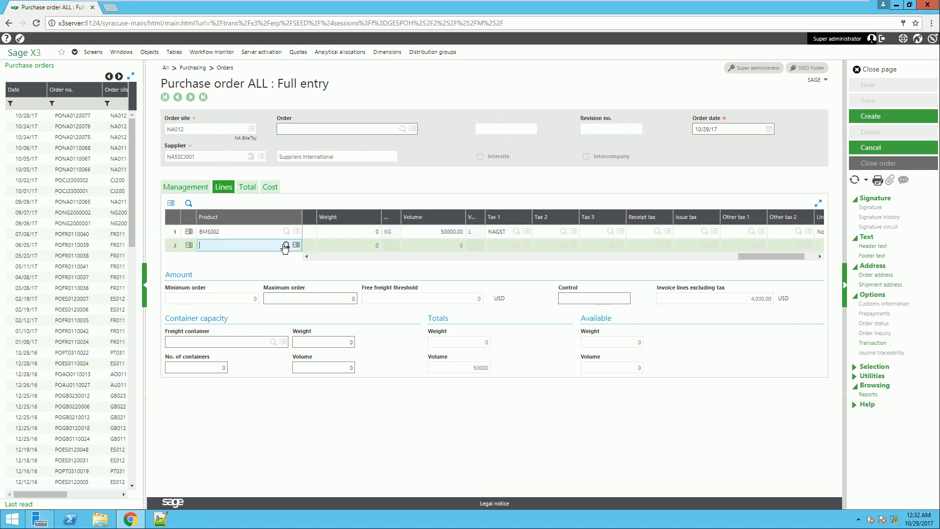
type("BMS003")
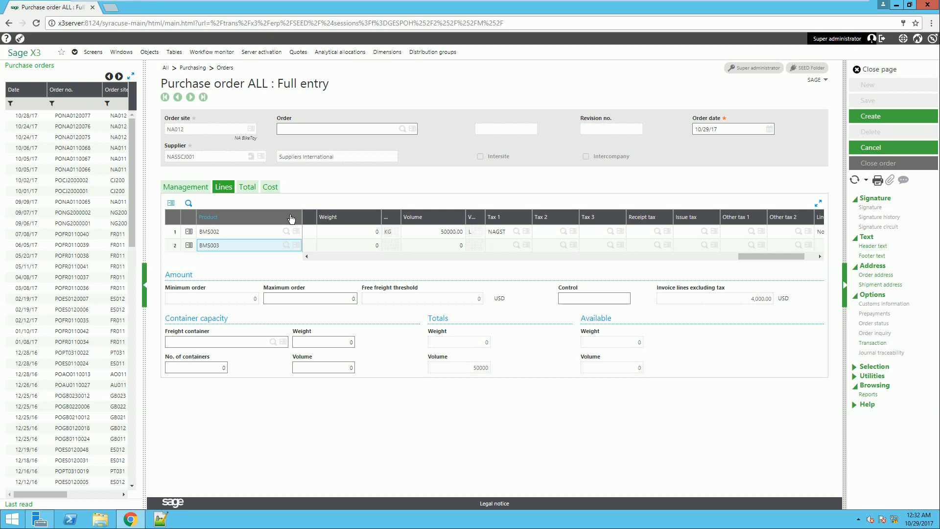
key("Tab")
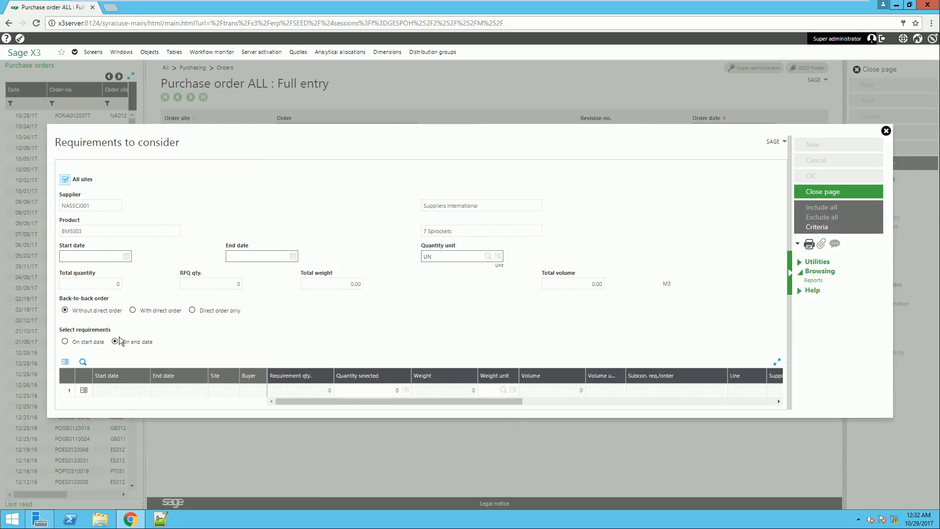
Step: Include the purchase request's full 15-unit requirement in the BMS003 line, validate it and create the purchase order
left_click(122, 389)
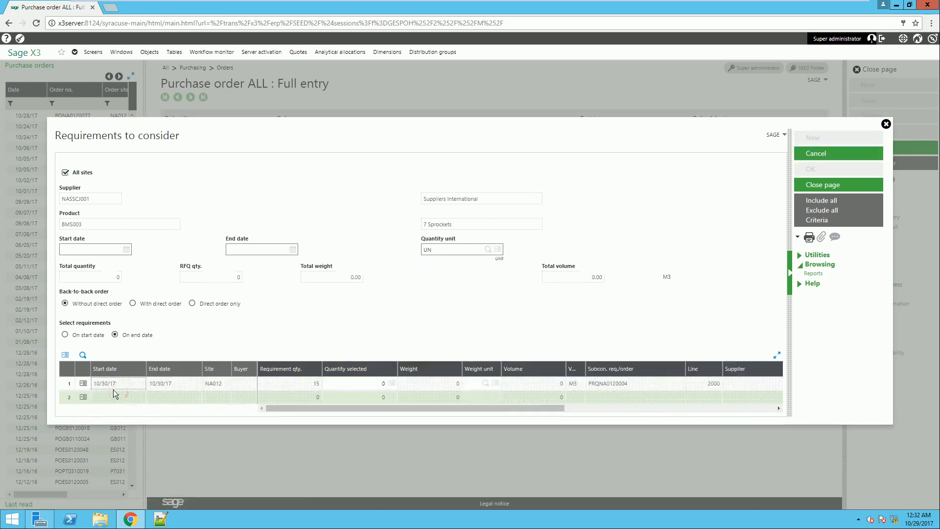
left_click(382, 382)
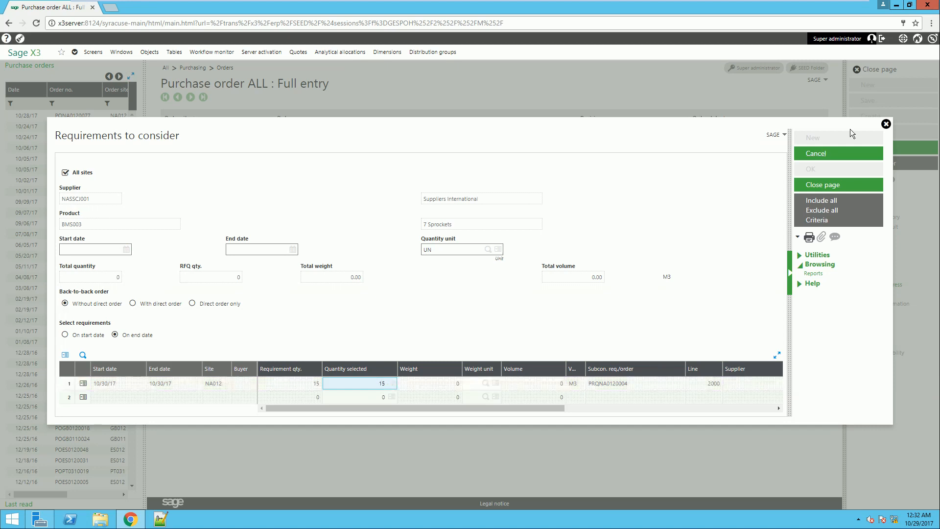
left_click(822, 201)
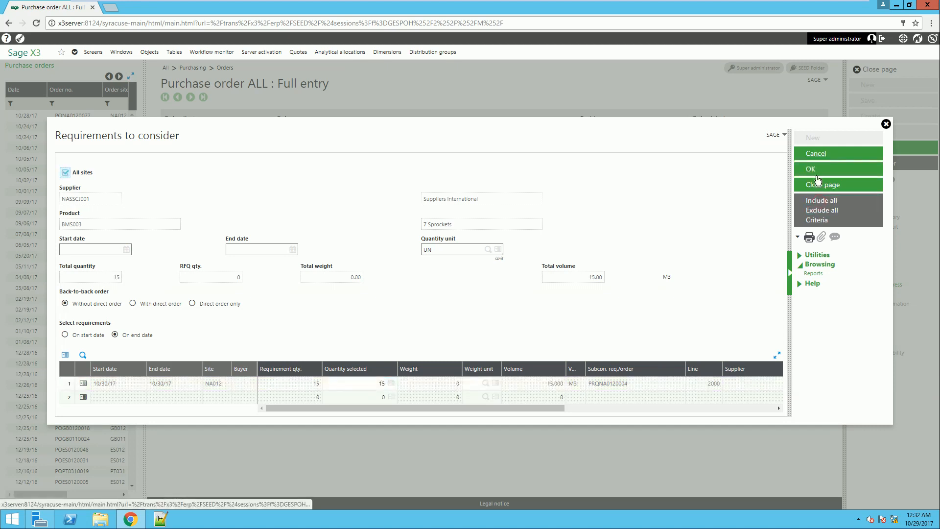
left_click(810, 169)
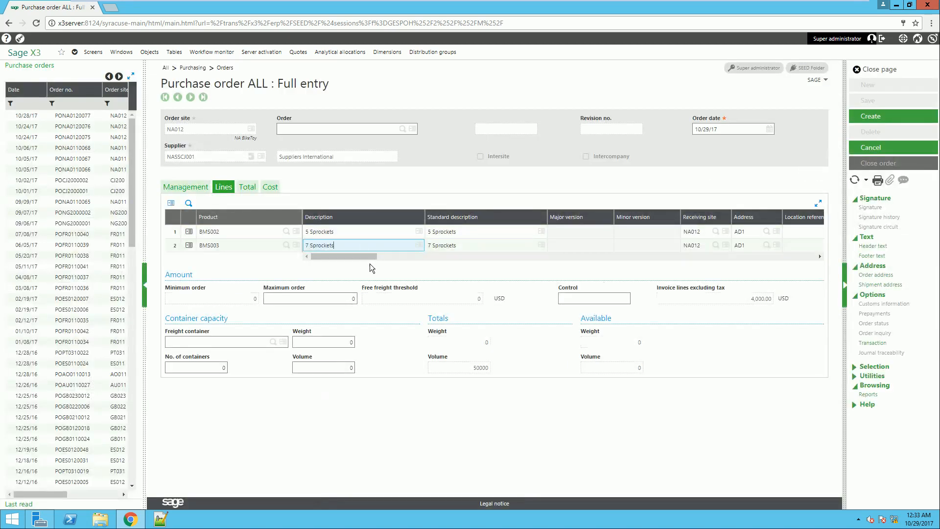
left_click(871, 116)
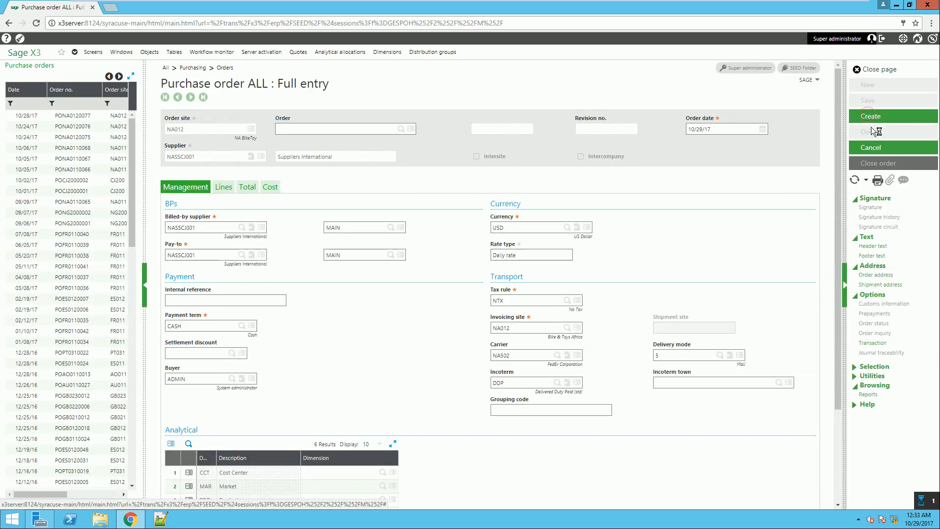
Step: Try to print the new purchase order record with report BONCDE2, Fixd footer purch order notes
left_click(868, 181)
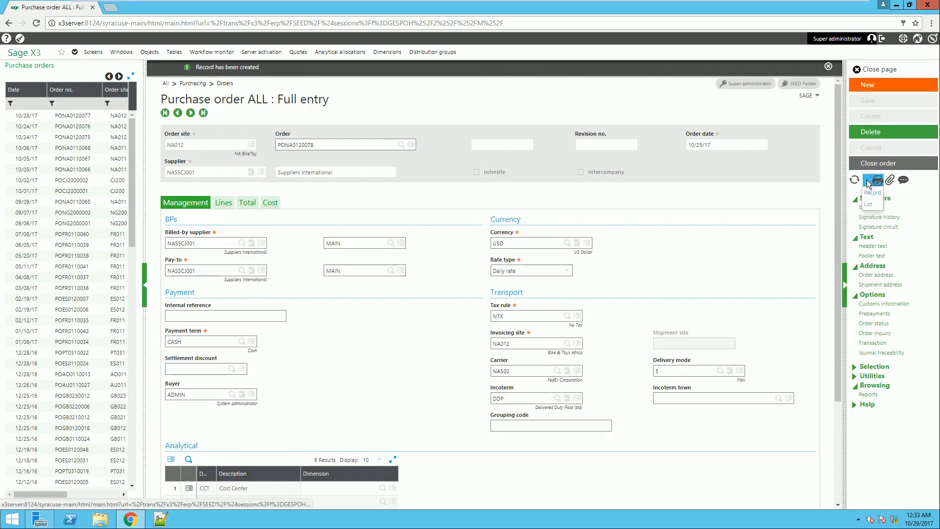
left_click(872, 193)
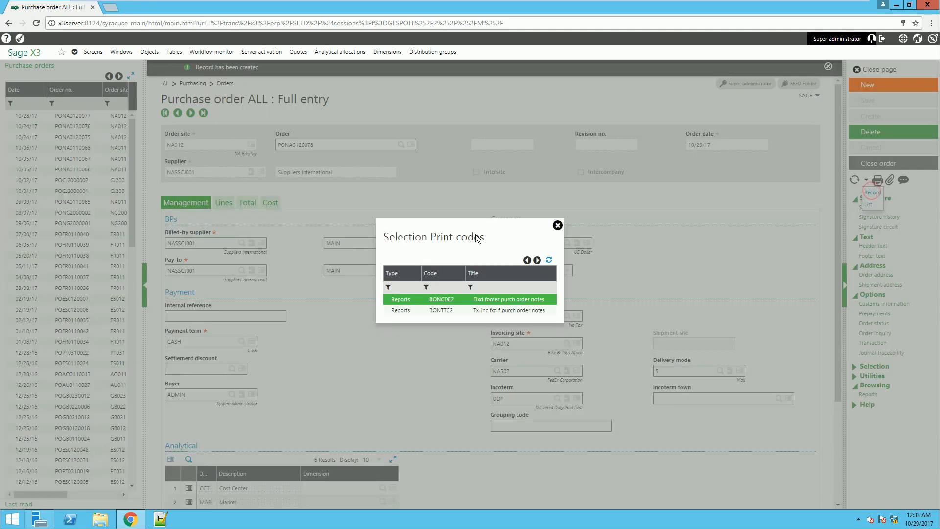
left_click(443, 300)
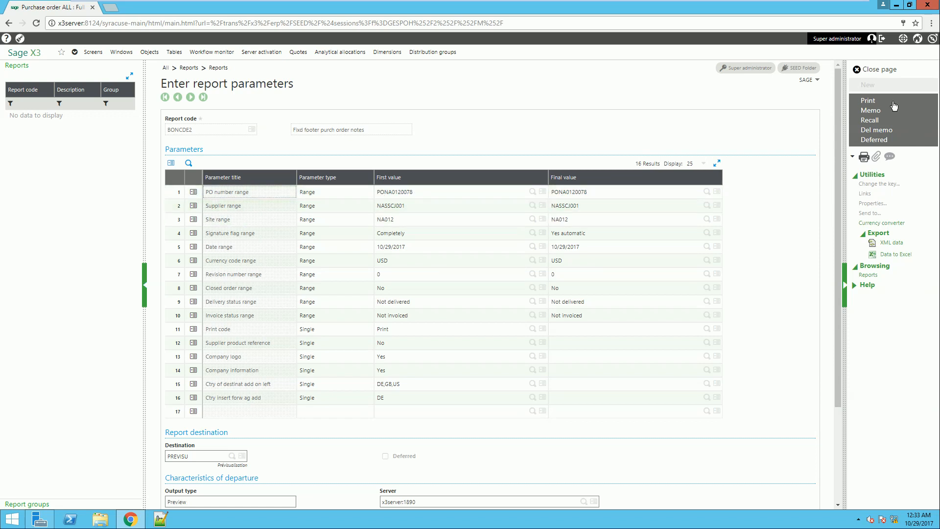
left_click(867, 100)
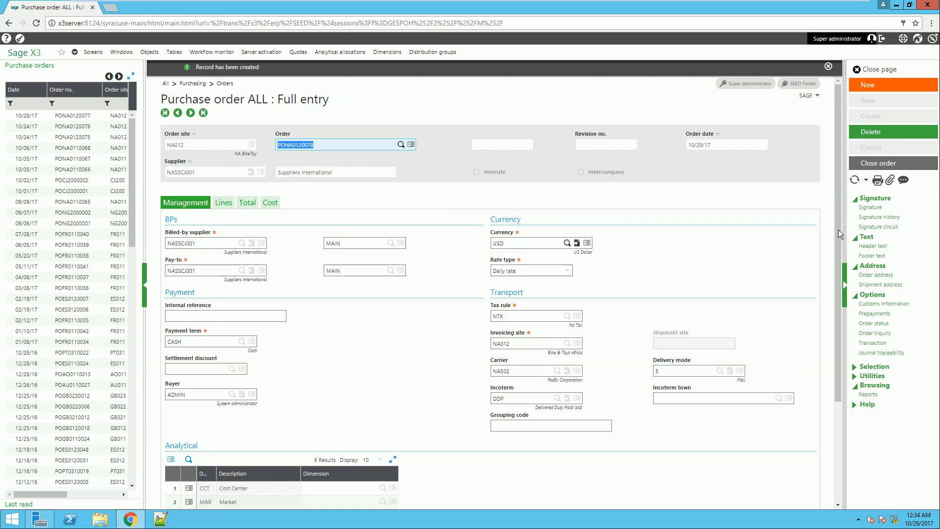
Step: Check the signature history of the new purchase order for its pending approver, and close it
left_click(884, 217)
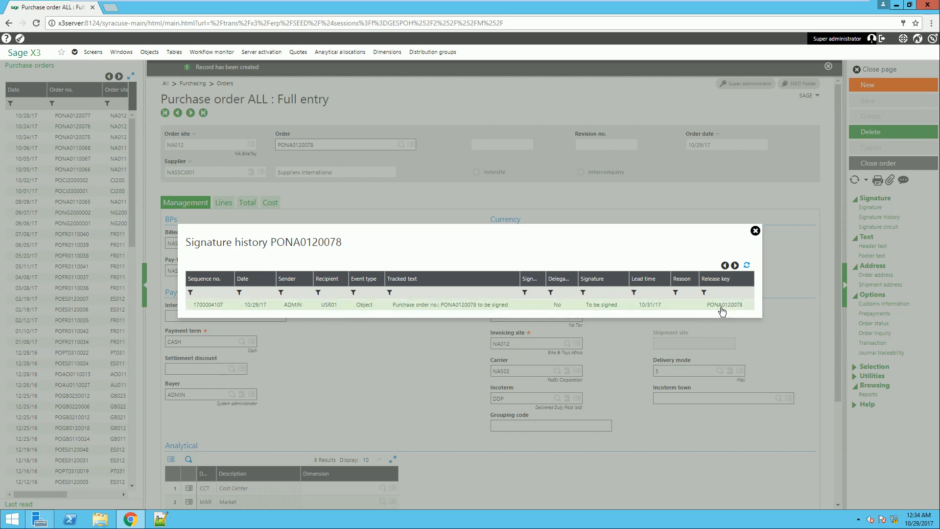
left_click(756, 231)
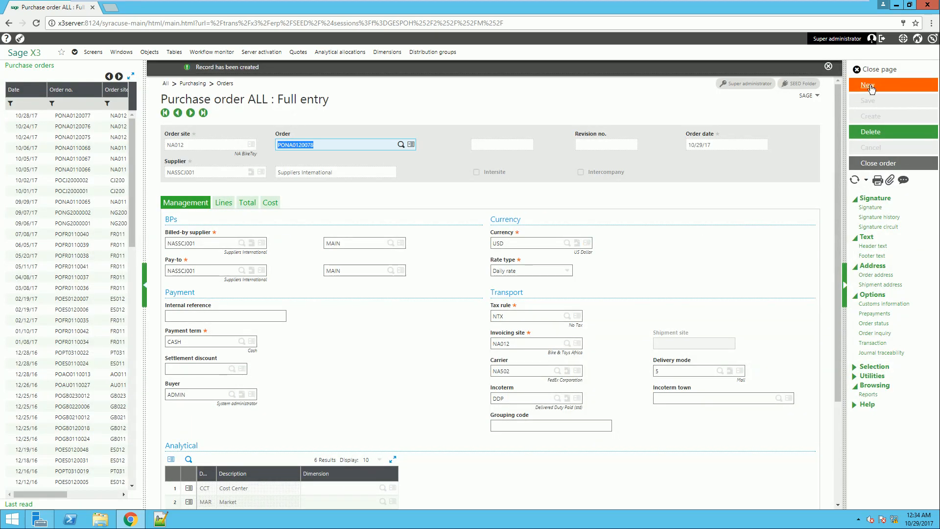
Step: Close the purchase order page, log out and sign in as USR01 with the account password
left_click(880, 70)
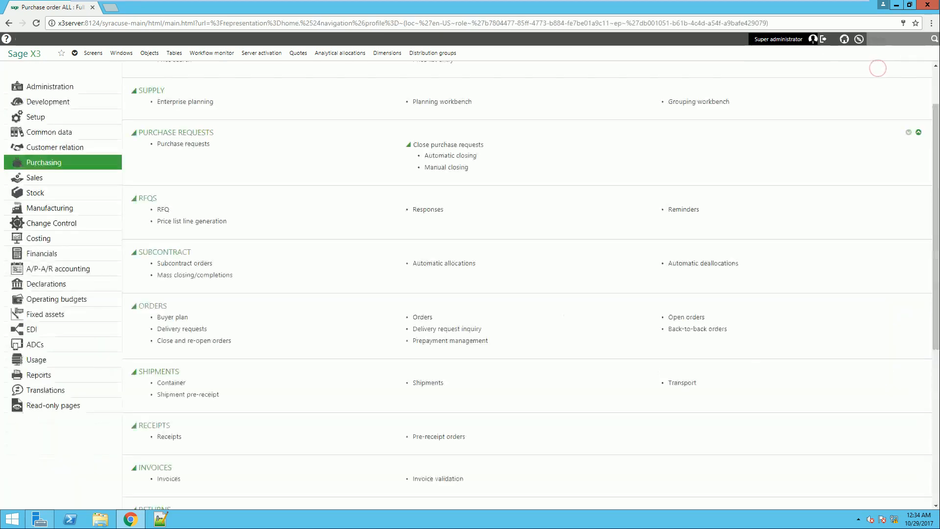
left_click(823, 39)
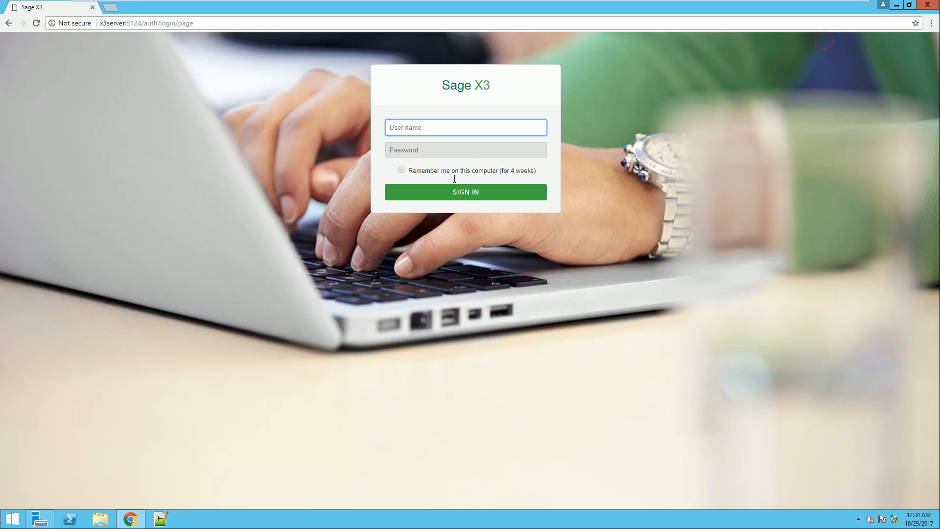
left_click(419, 145)
type("a")
left_click(449, 194)
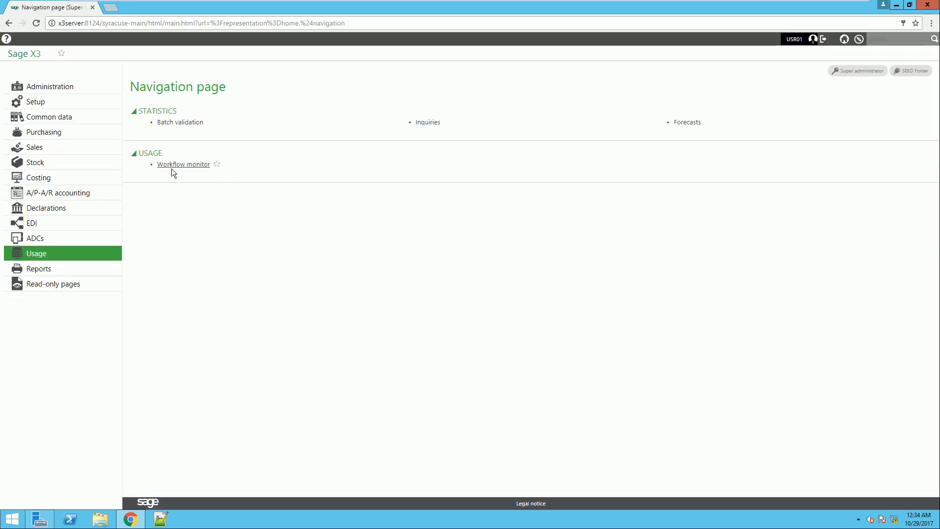
Step: Open the Workflow monitor with the PUR Purchase signatures transaction and display the order signatures
left_click(173, 167)
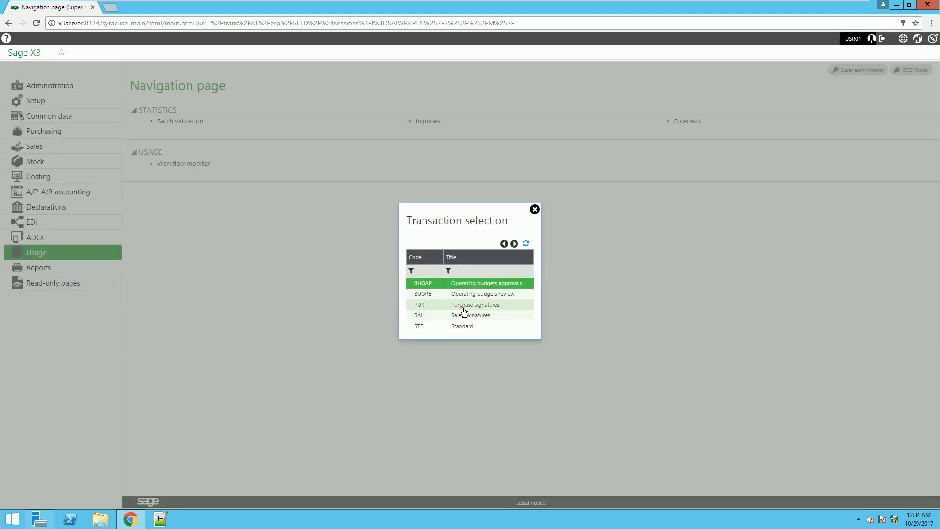
left_click(463, 304)
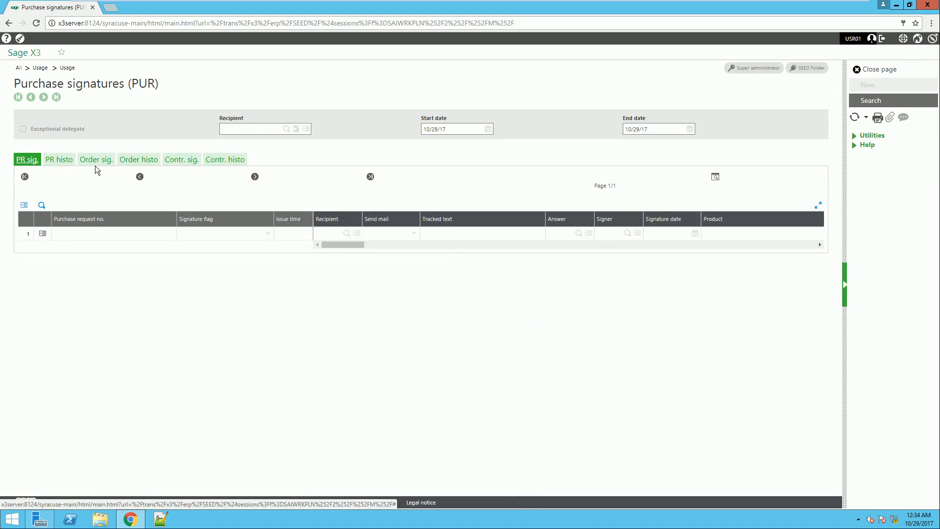
left_click(96, 163)
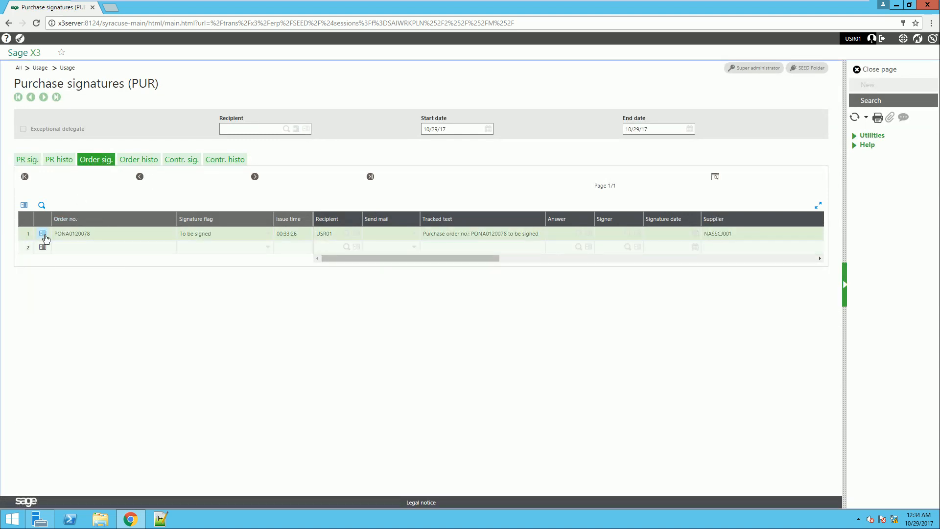
Step: Sign the pending purchase order for supplier NASSCJ001 with the answer VAL Validation
left_click(45, 234)
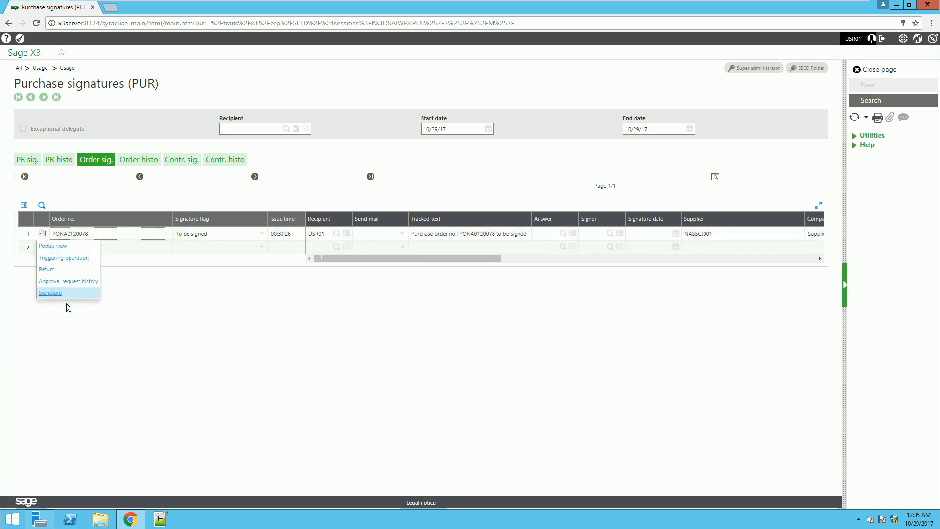
left_click(55, 294)
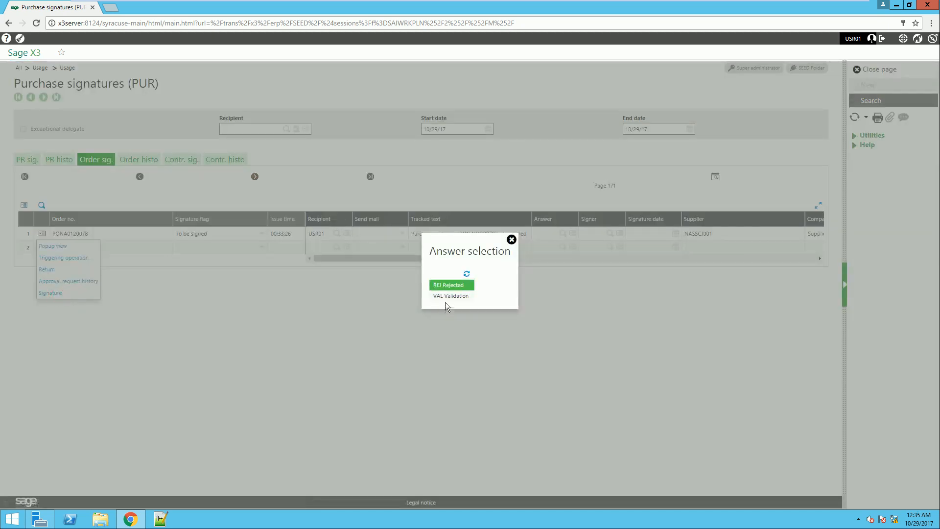
left_click(447, 297)
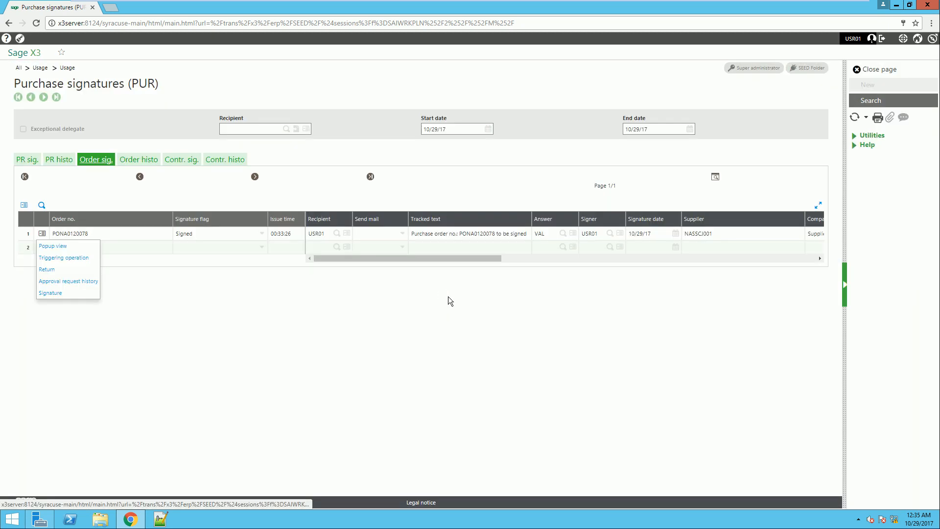
left_click(330, 73)
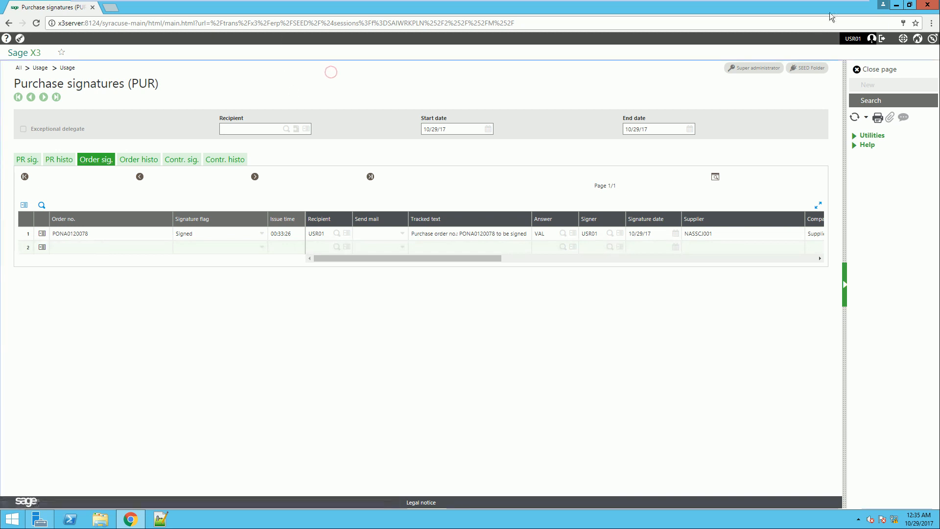
Step: Log out of USR01 and sign back in as admin with the account password
left_click(881, 40)
left_click(458, 296)
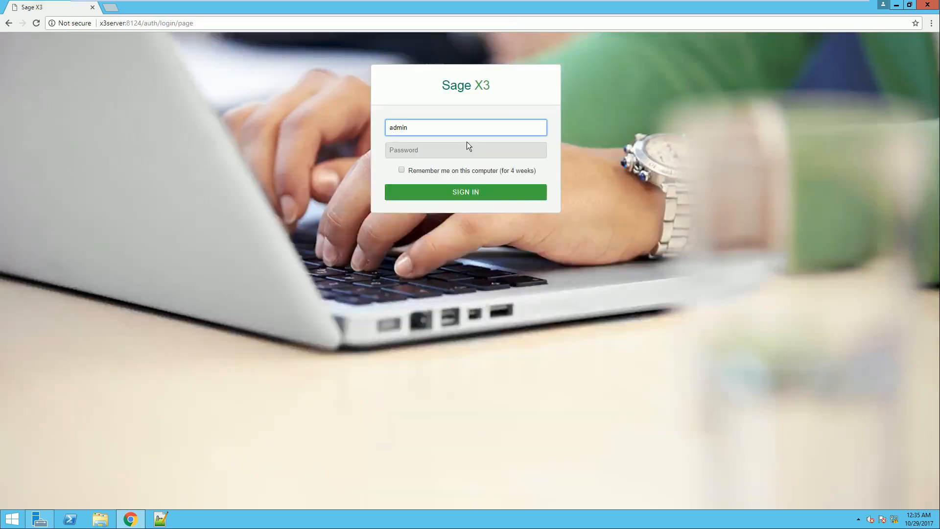
key("Tab")
type("•••••")
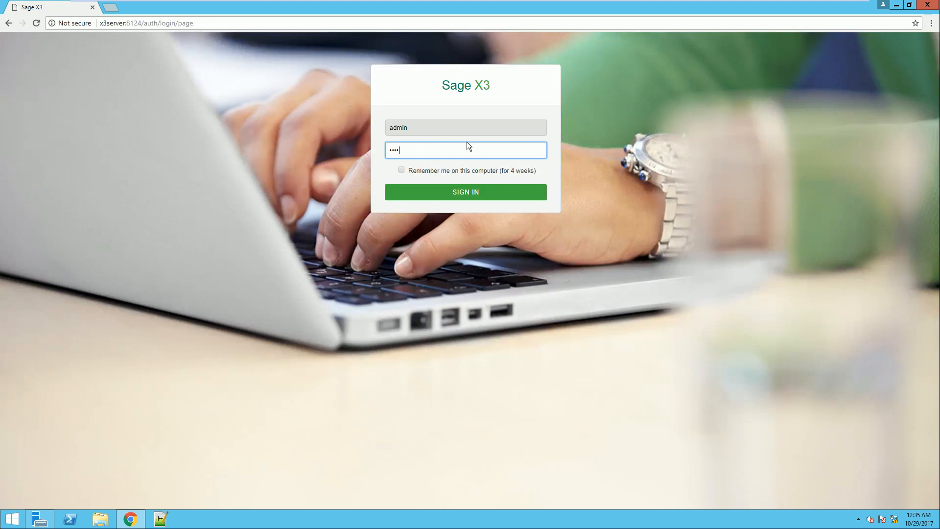
left_click(461, 196)
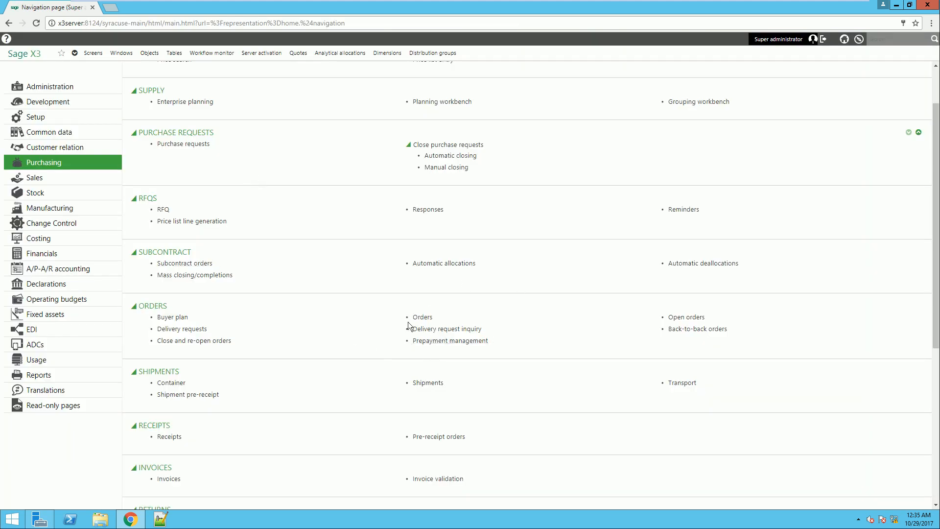
Step: Open the signed order in purchase orders and print it with report BONCDE2 to the PREVISU preview destination
left_click(422, 318)
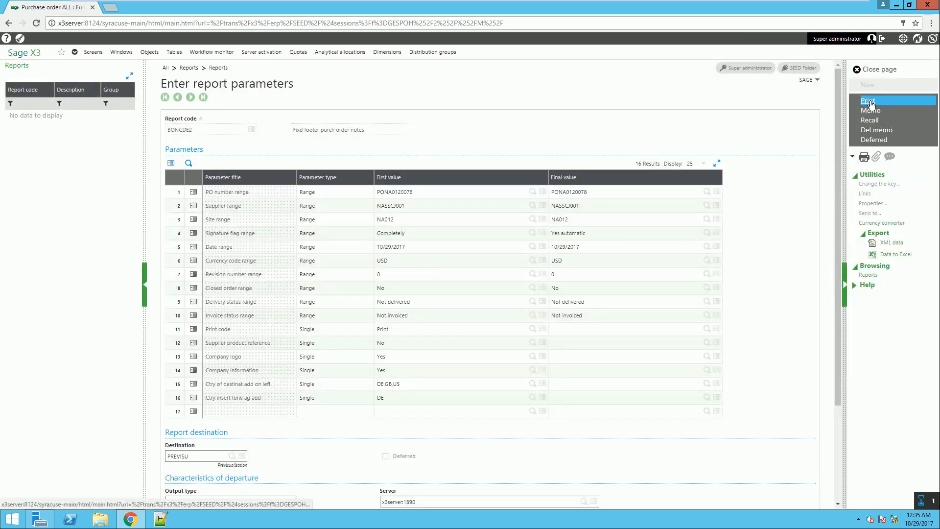
left_click(870, 102)
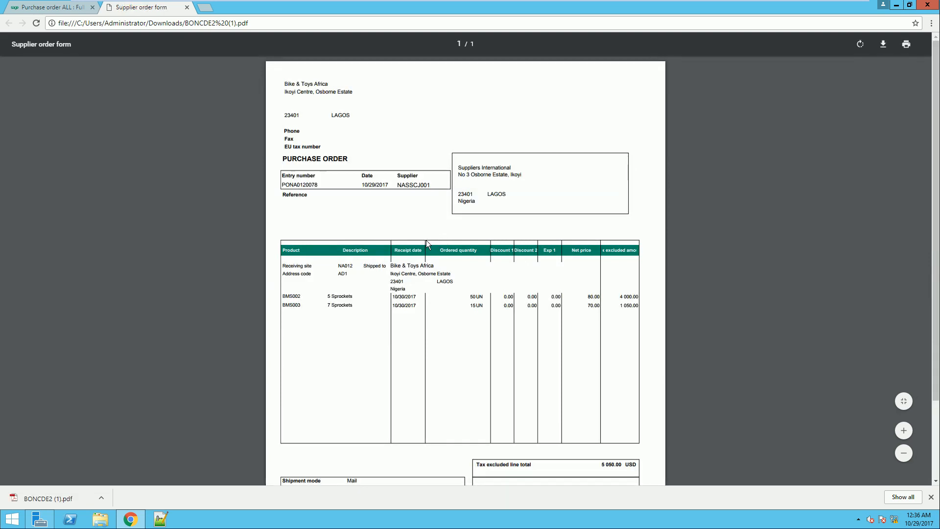
Step: Review the printed purchase order from its header to its totals and close the PDF
scroll(426, 240, "down", 2)
scroll(426, 240, "up", 2)
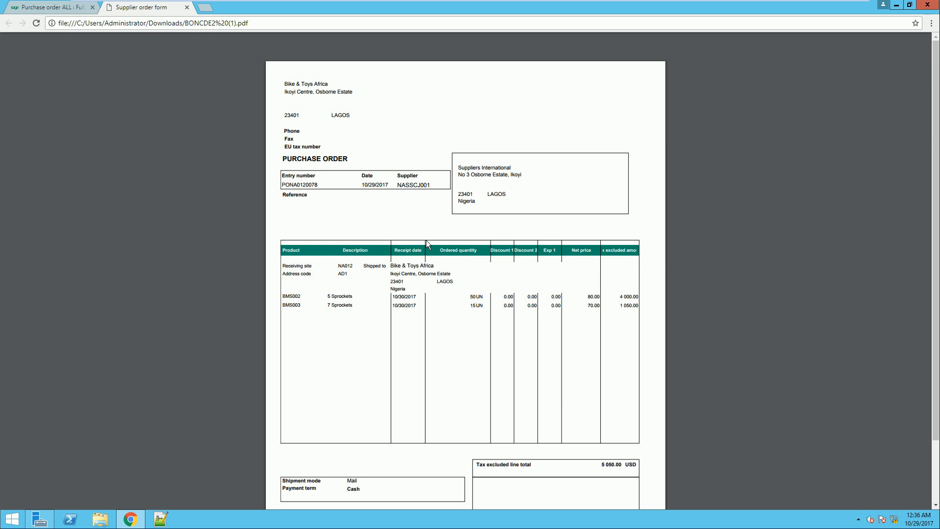
scroll(426, 240, "down", 2)
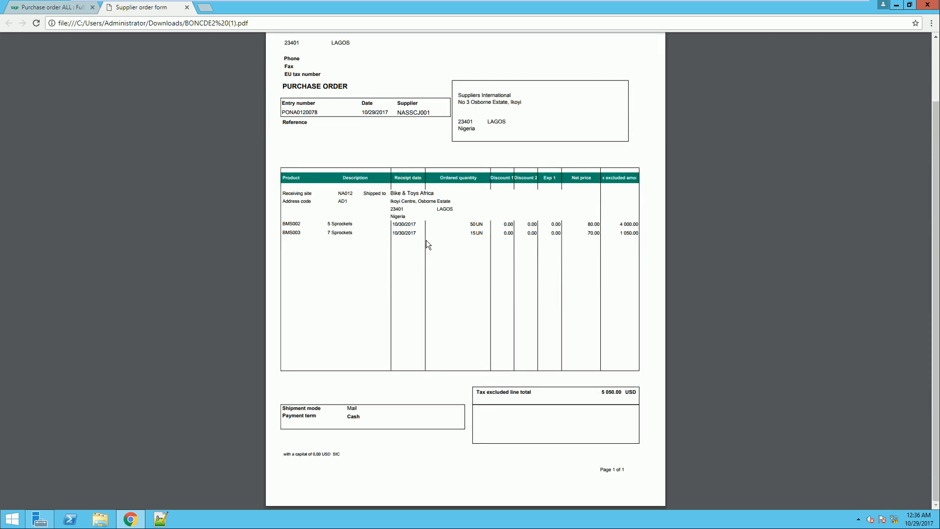
scroll(426, 240, "up", 2)
left_click(187, 7)
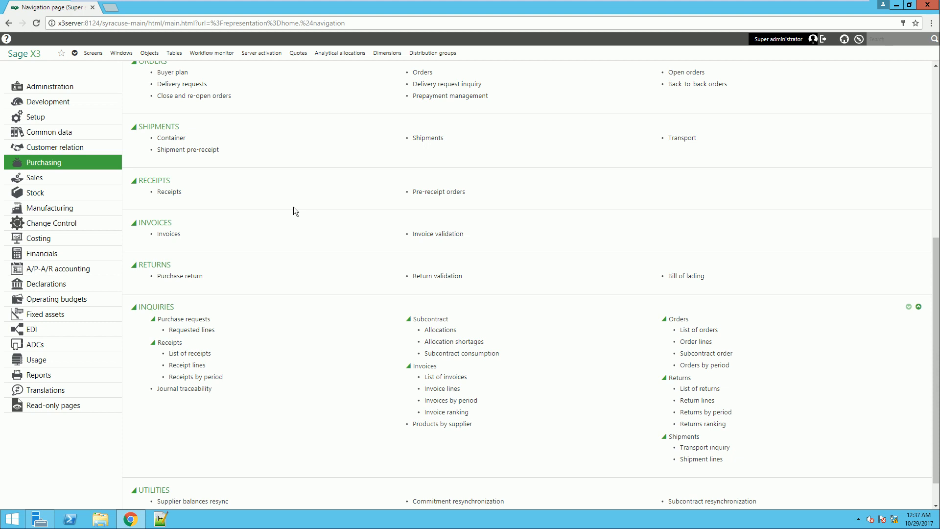
Step: Start a new purchase receipt with the ALL Full entry transaction for receiving site NA012
left_click(170, 194)
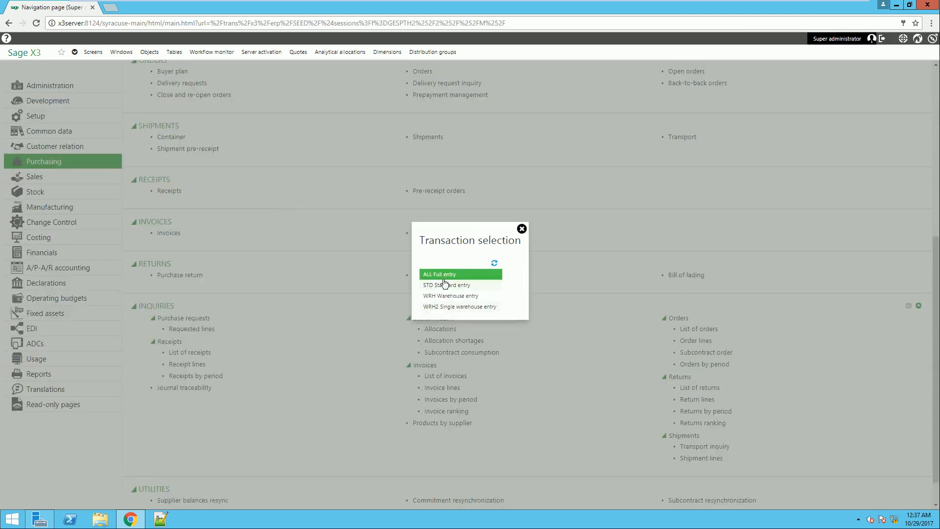
left_click(445, 275)
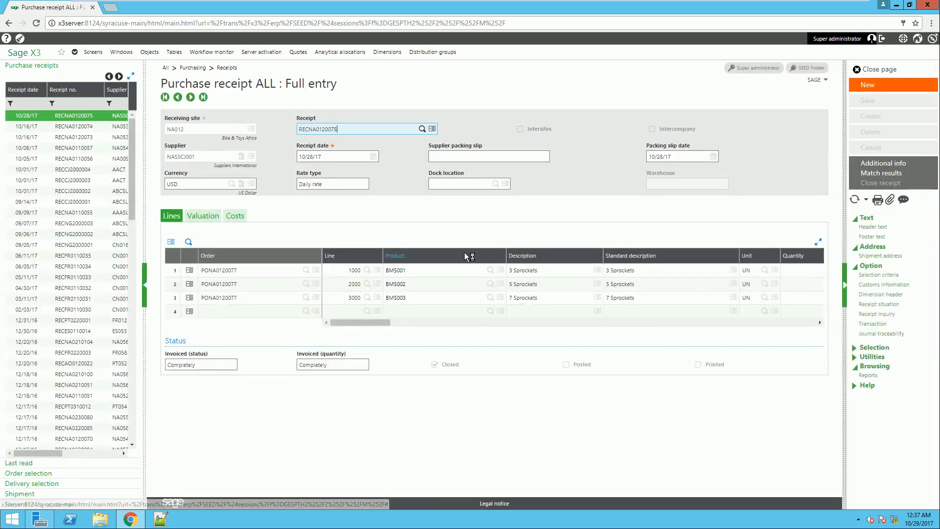
left_click(867, 86)
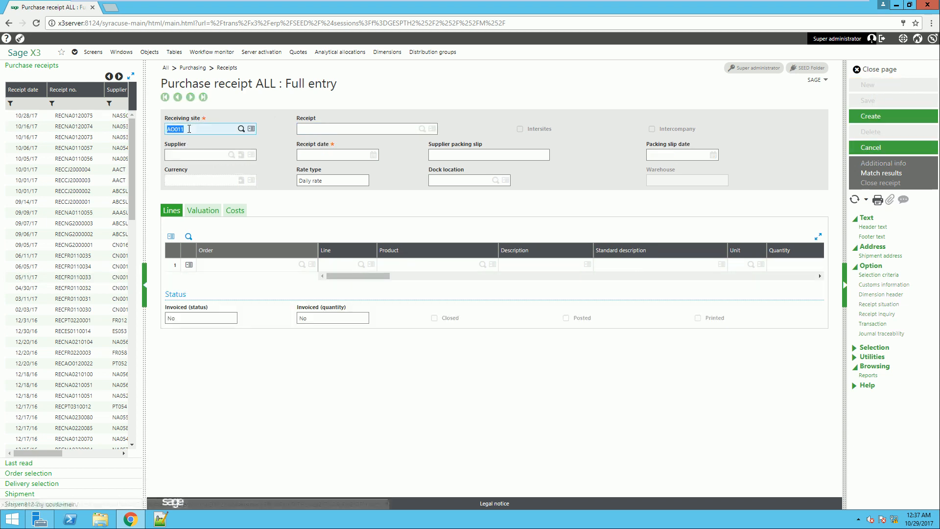
type("NA")
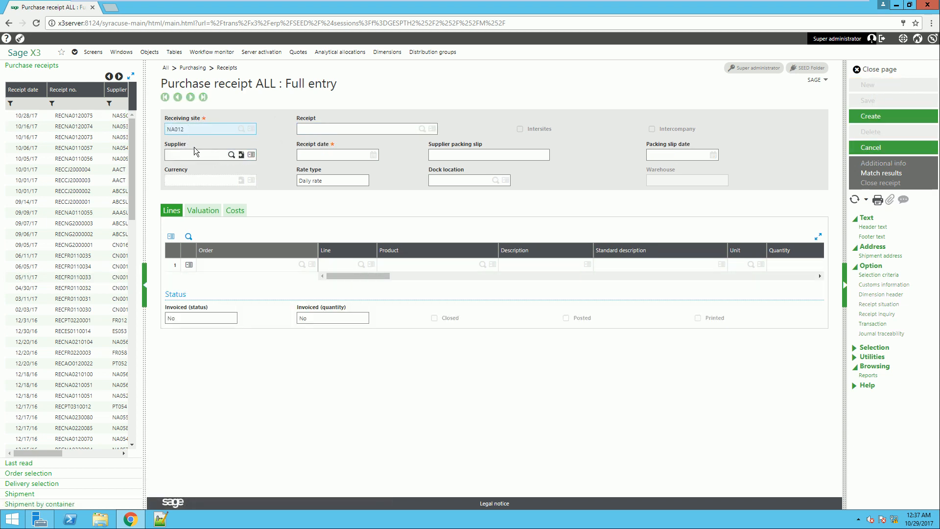
key("Tab")
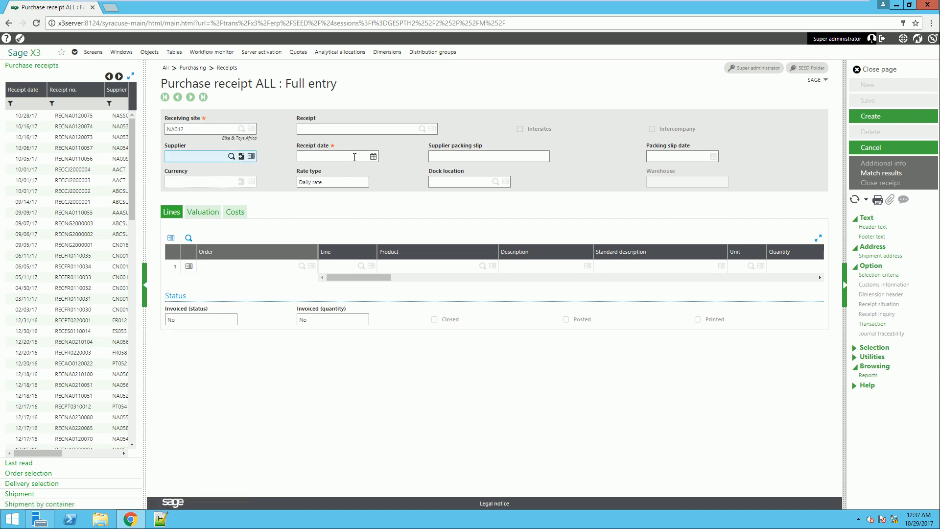
Step: Select supplier NASSCJ001 for the receipt, close its notes, and accept the 10/29/17 receipt and packing slip dates and USD currency
left_click(231, 156)
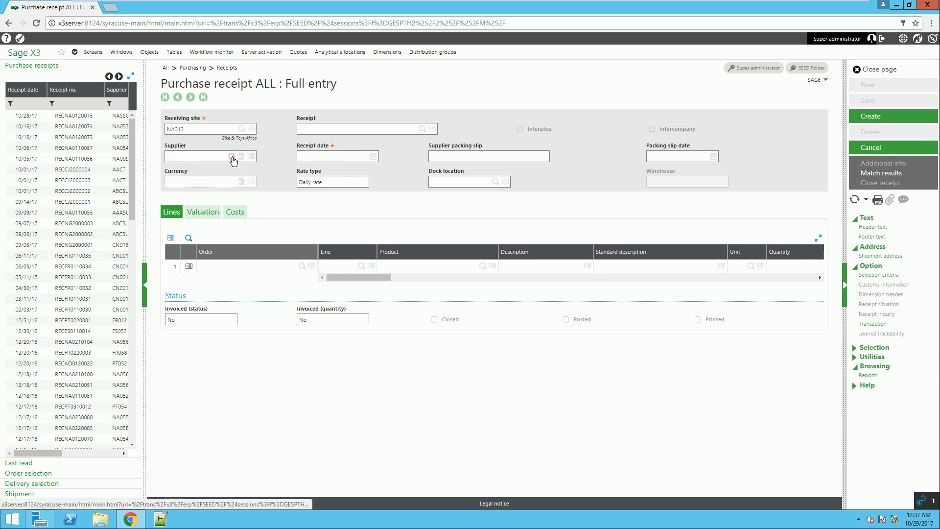
scroll(416, 363, "down", 10)
left_click(451, 448)
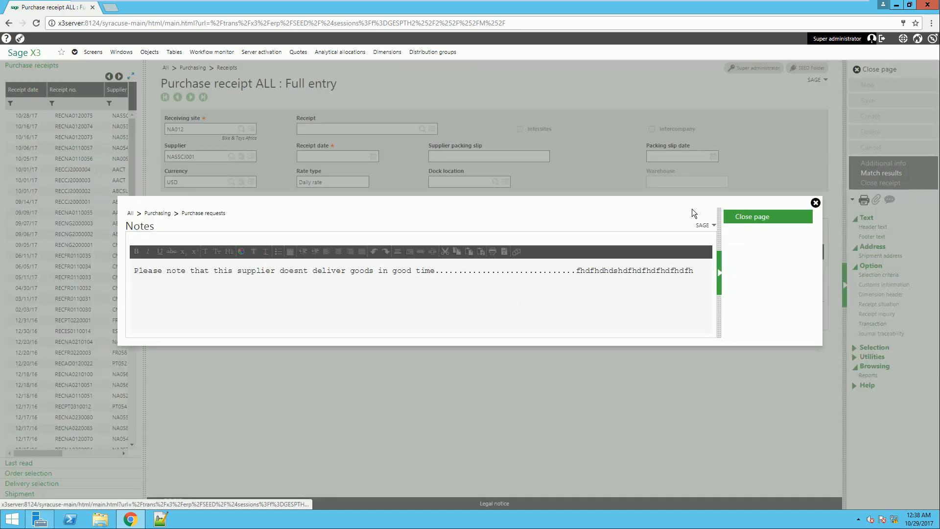
left_click(743, 217)
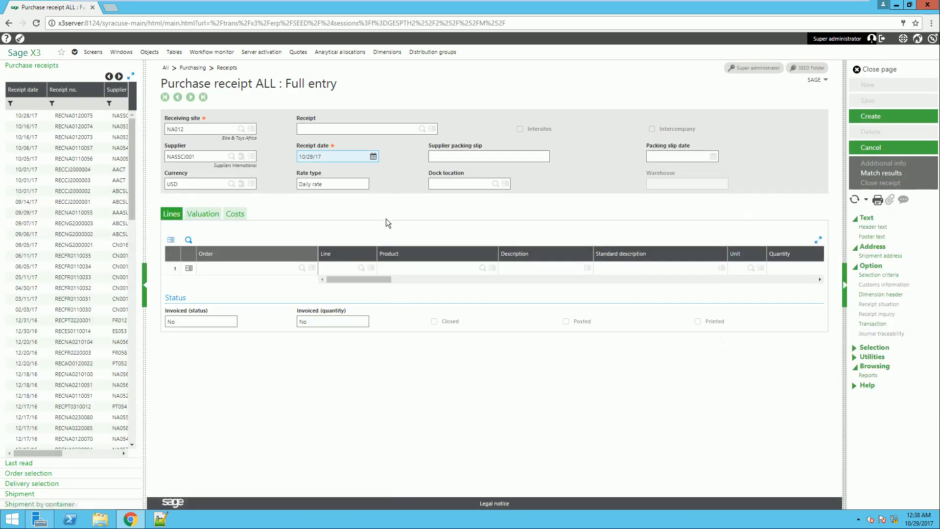
key("Tab")
key("Tab")
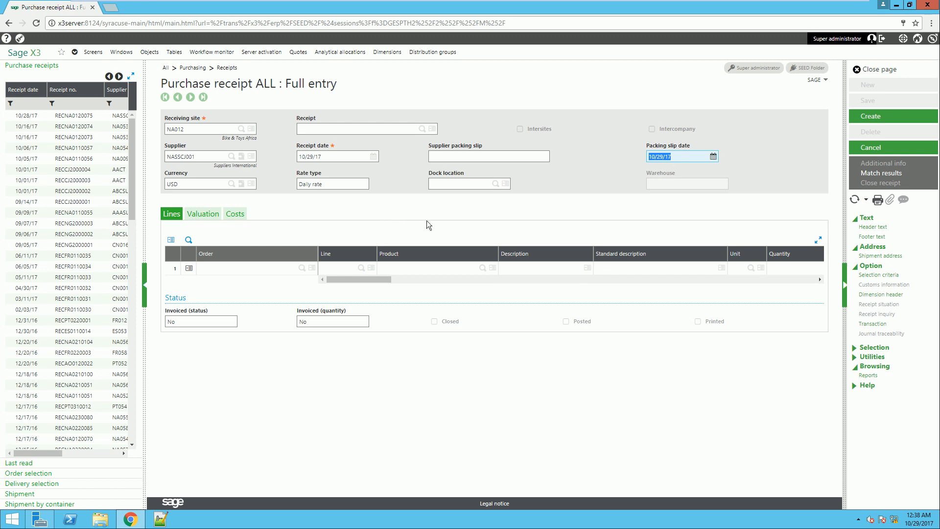
key("Tab")
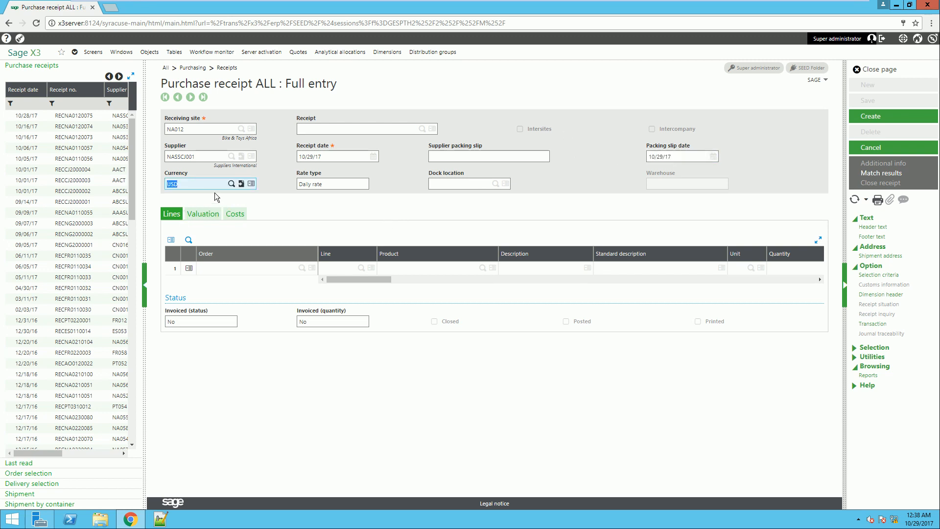
key("Tab")
Step: Add all lines of purchase order PONA0120078 to the receipt from the order selection
left_click(205, 270)
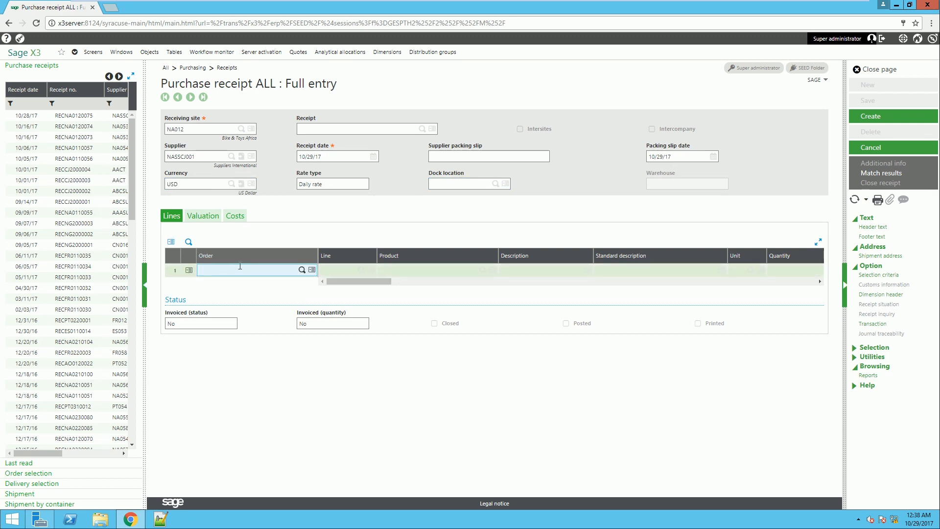
left_click(33, 476)
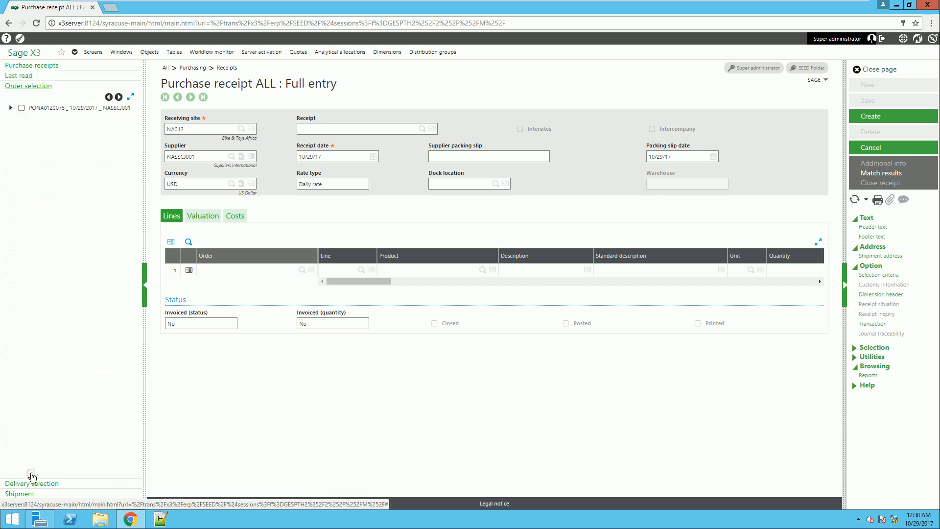
left_click(10, 108)
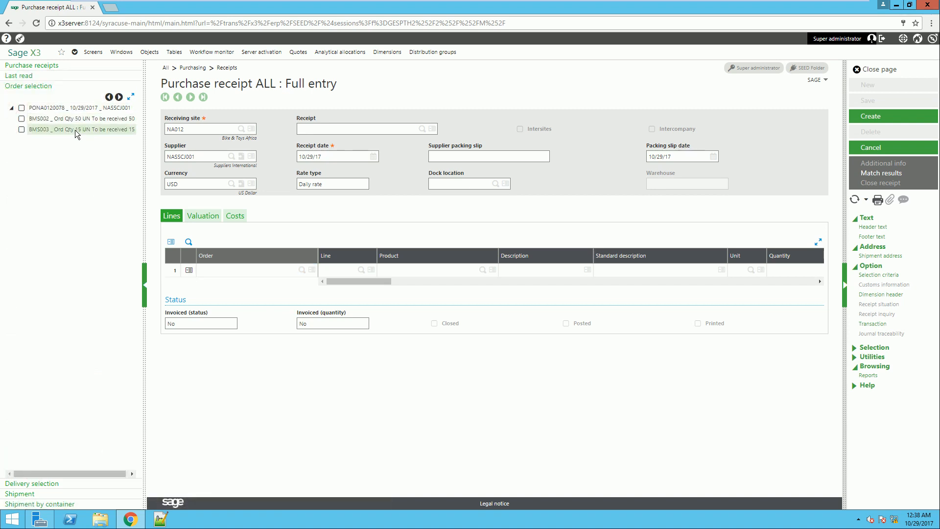
left_click(22, 107)
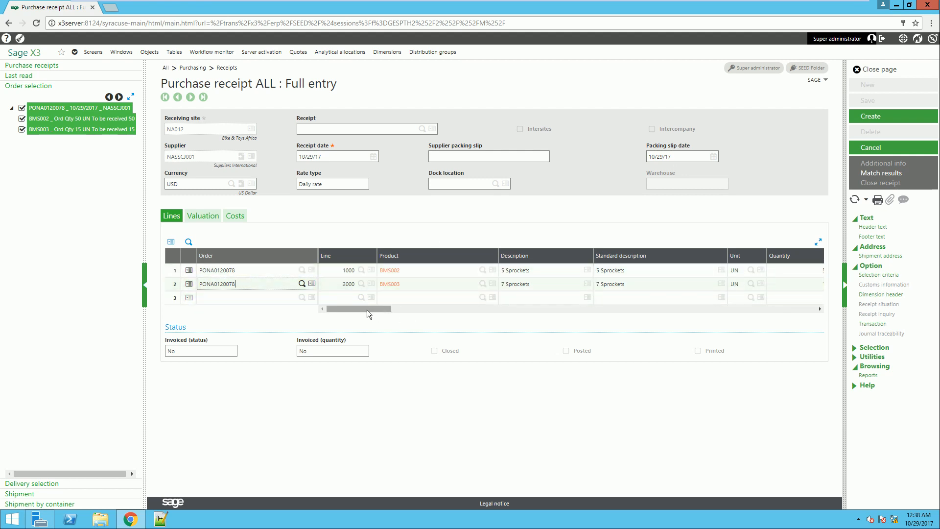
Step: Assign storage location type STO to both receipt lines, with location STO909 for line 1 and STO910 for line 2
left_click_drag(366, 310, 466, 310)
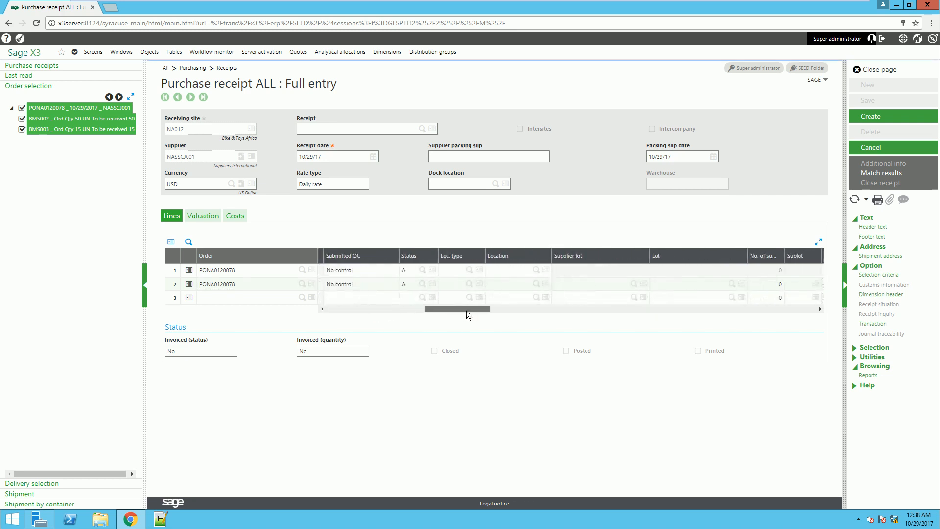
left_click(535, 271)
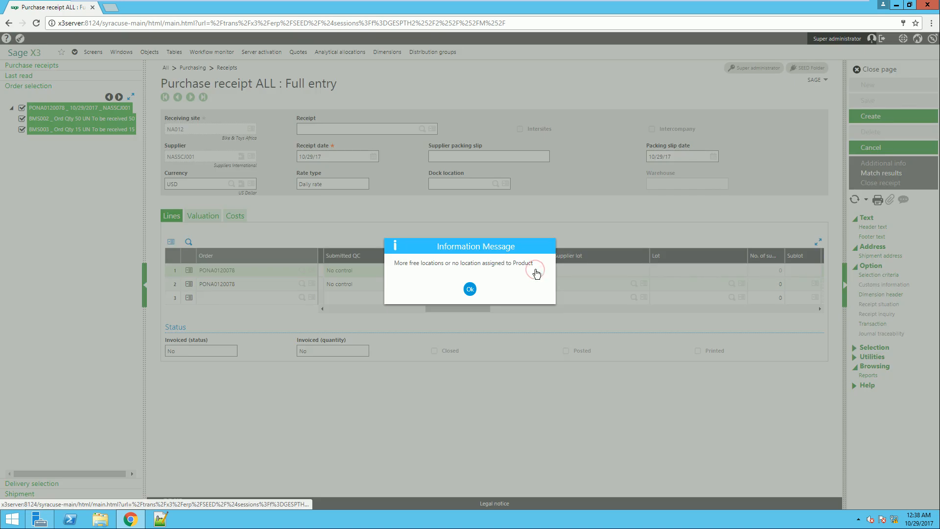
left_click(470, 289)
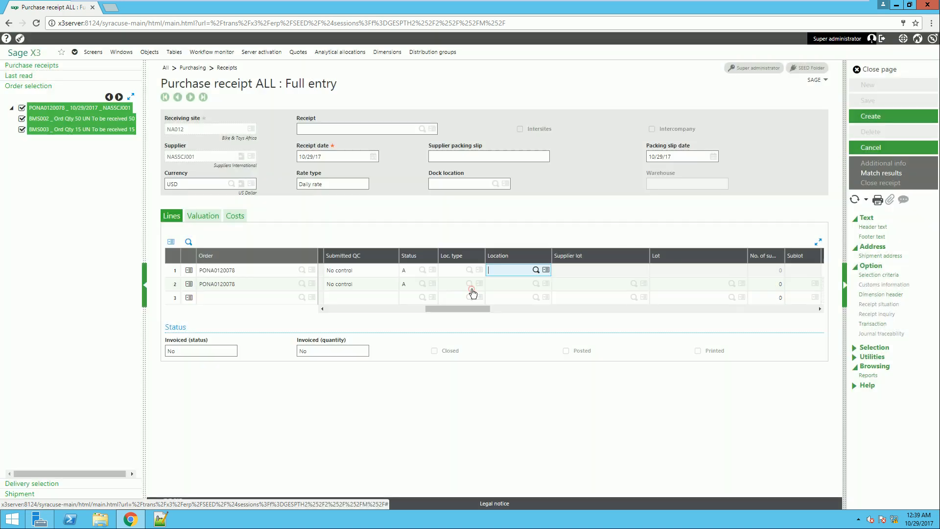
left_click(469, 270)
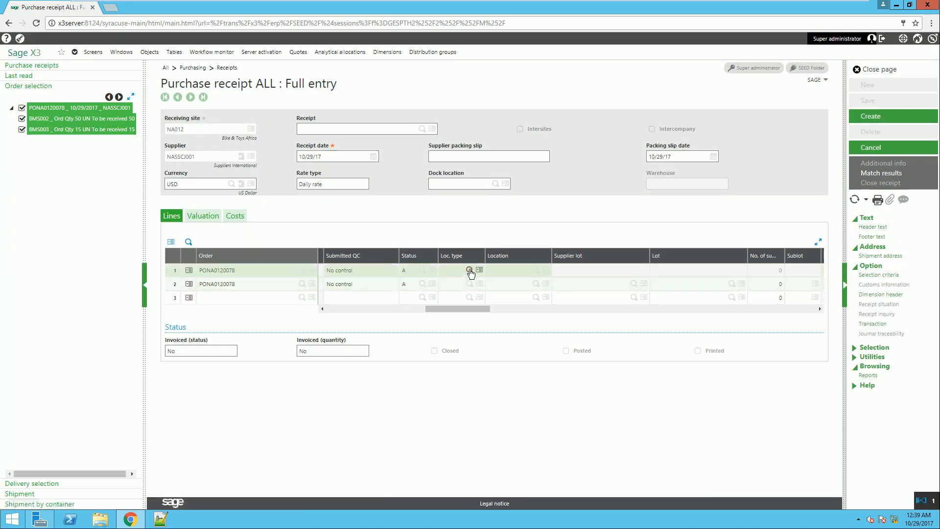
left_click(368, 284)
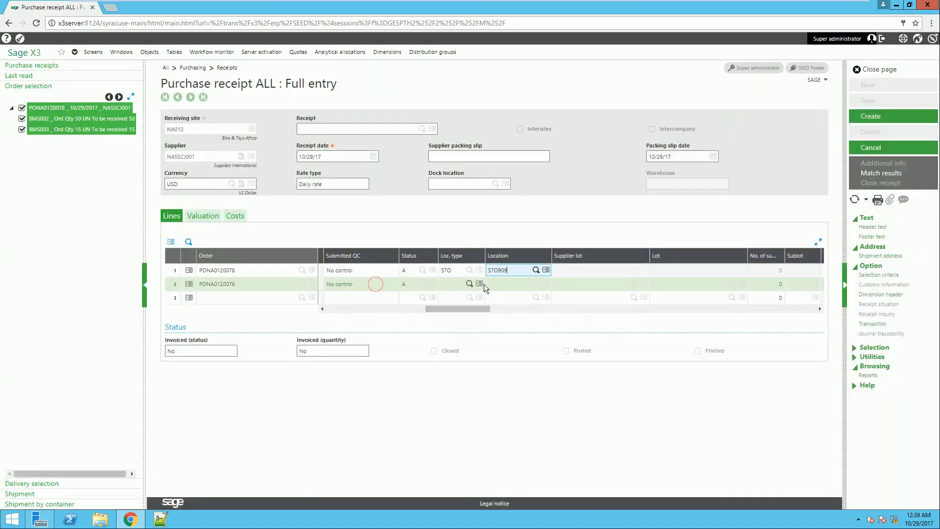
left_click(469, 285)
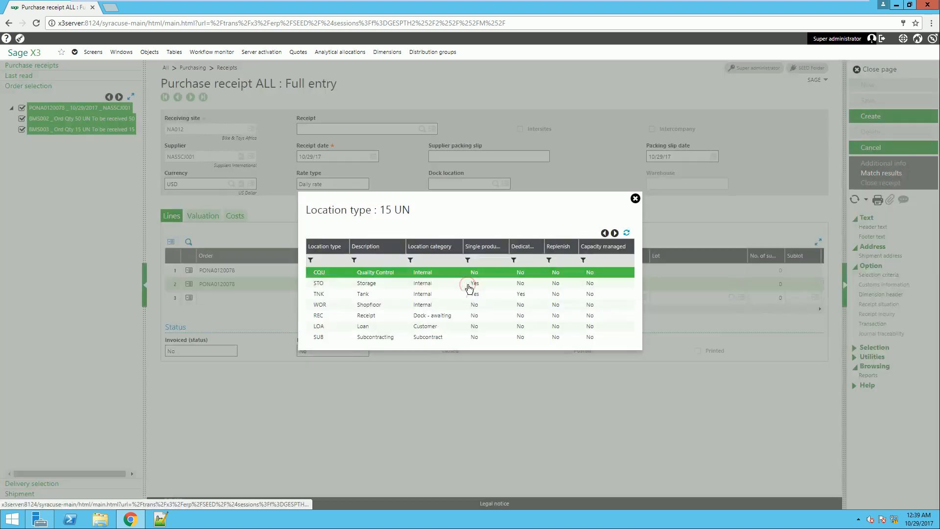
left_click(378, 286)
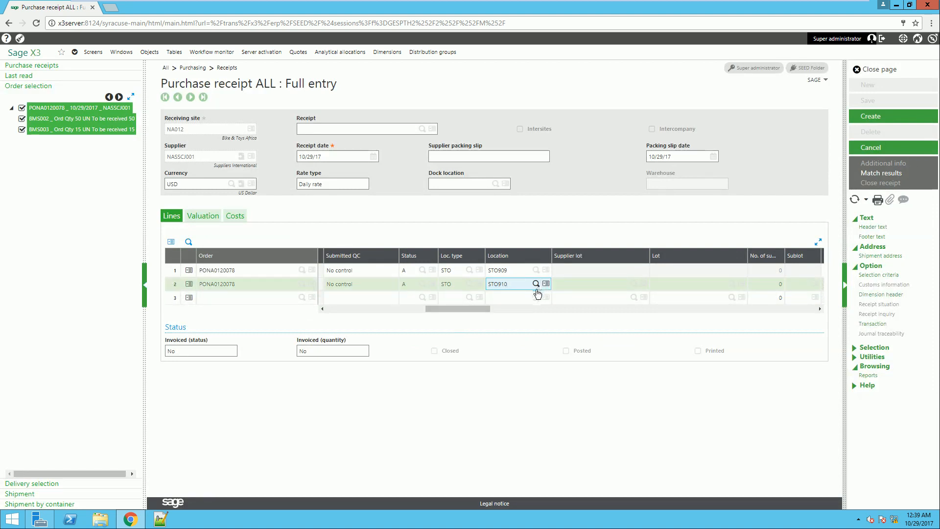
Step: Create the purchase receipt and close the receipt page
mouse_move(469, 310)
left_mouse_down()
mouse_move(669, 288)
mouse_move(455, 310)
left_mouse_up()
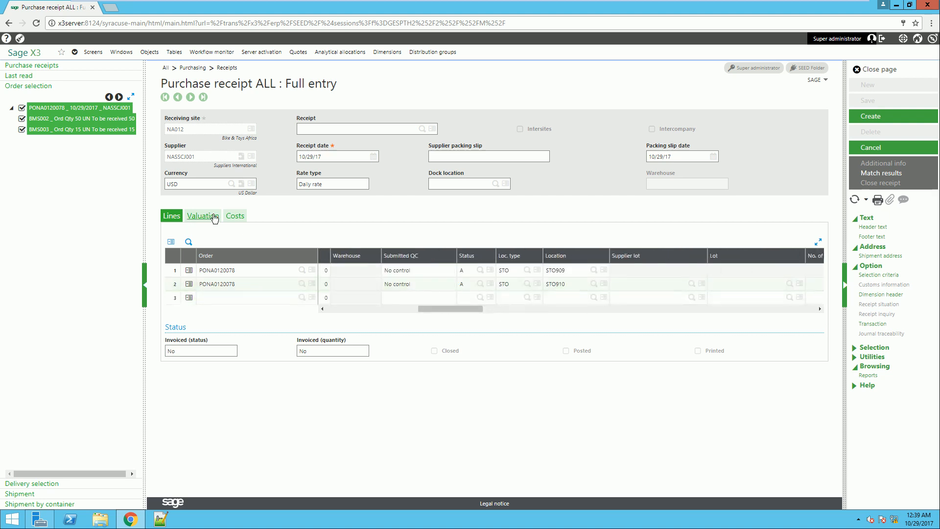
left_click(867, 117)
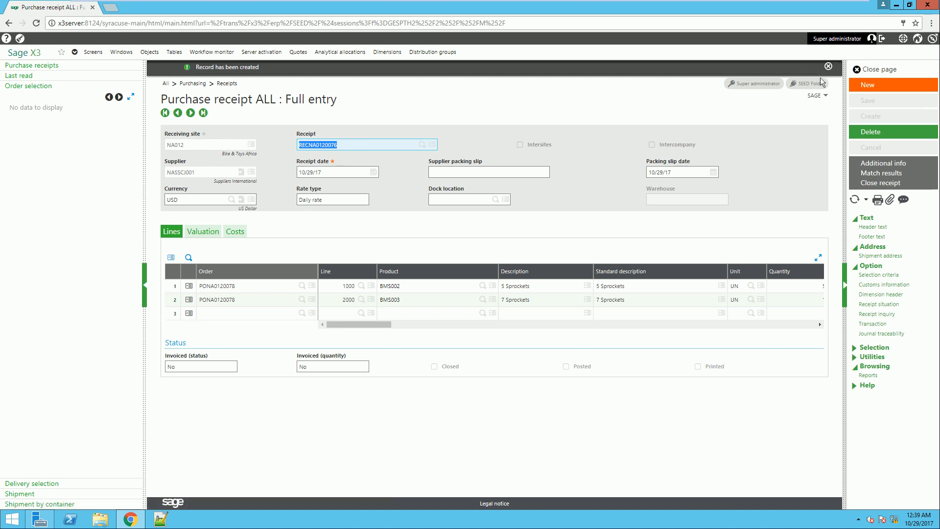
left_click(867, 70)
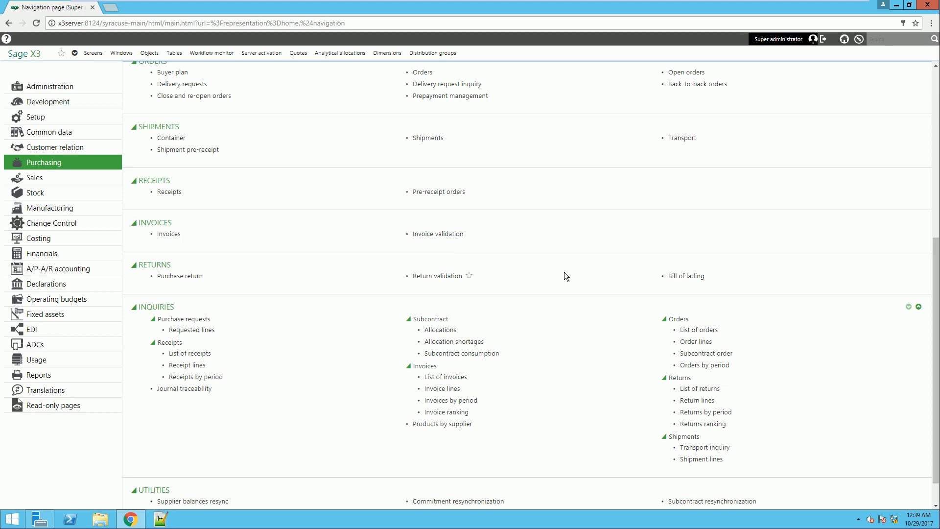
Step: Print the NA-RECWRK Receiving Worksheet from the purchasing list reports to the PREVISU preview, look through its pages, and close the report
left_click(43, 374)
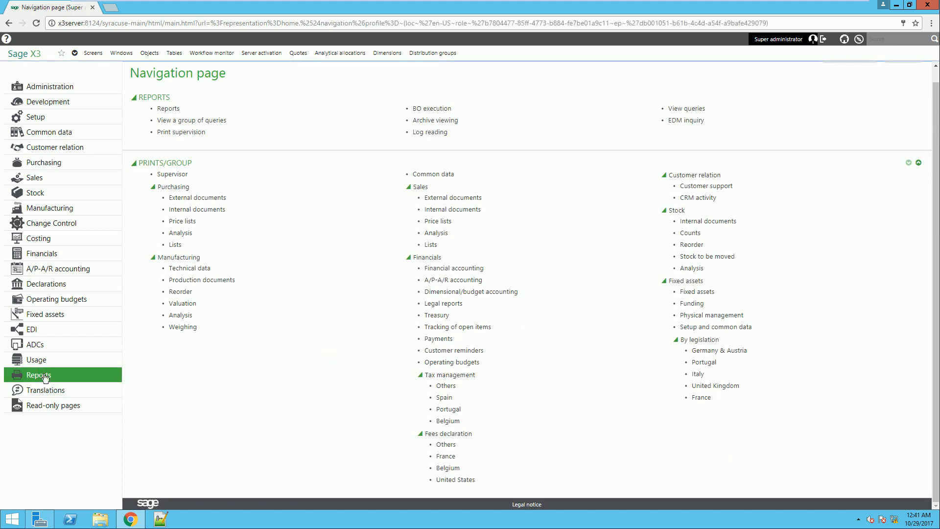
left_click(179, 243)
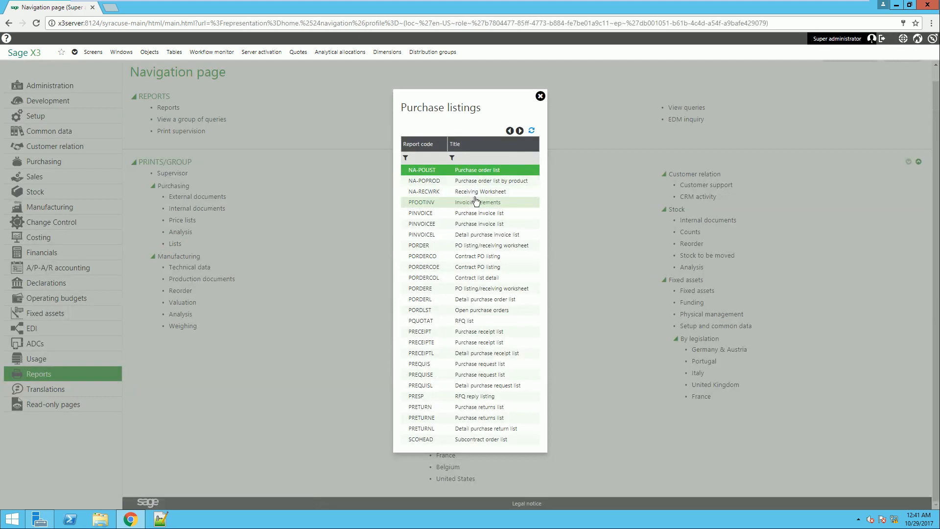
left_click(477, 194)
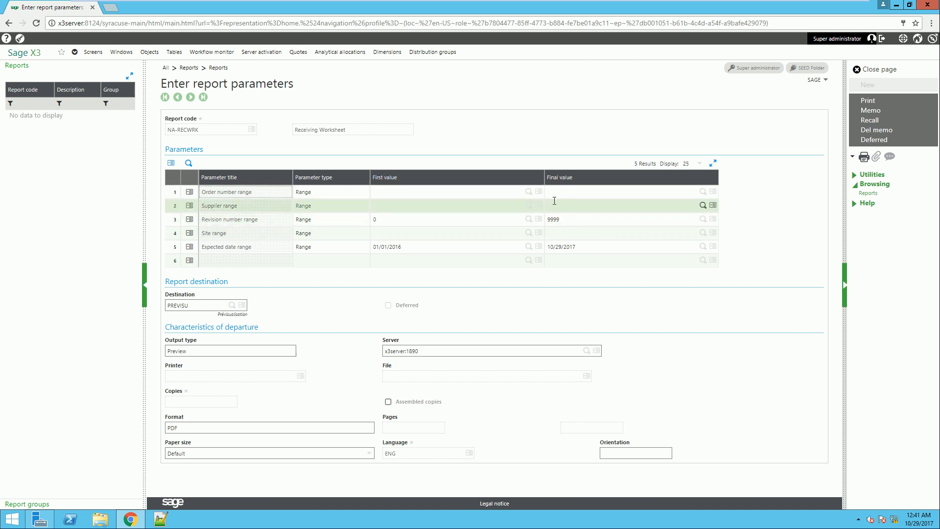
left_click(867, 100)
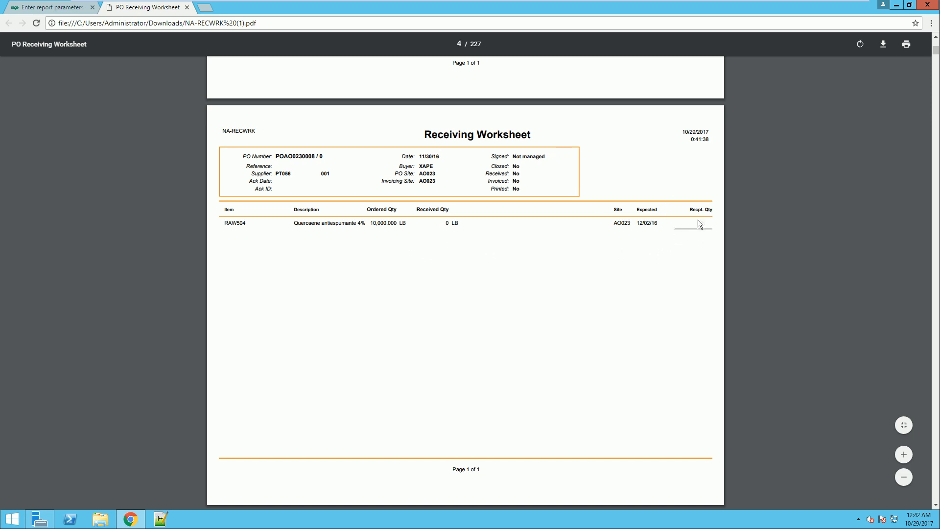
scroll(662, 245, "down", 6)
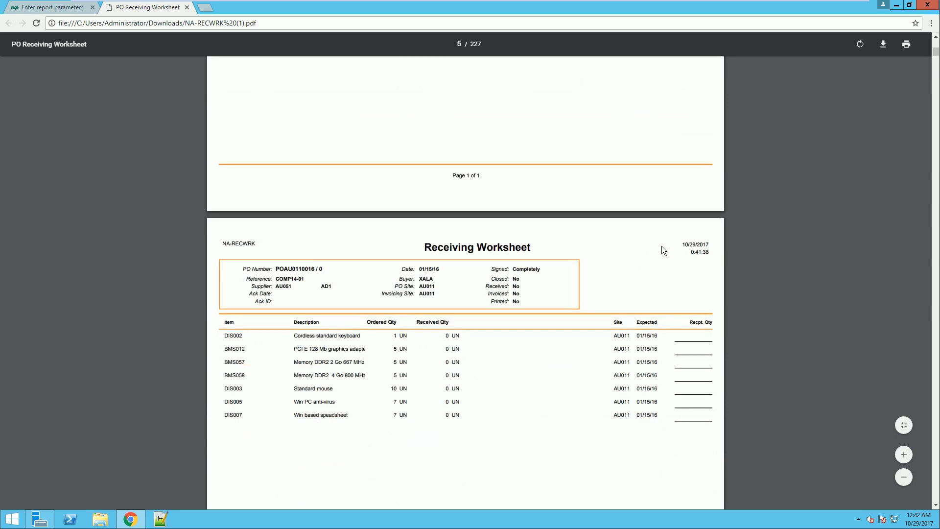
key("ctrl+w")
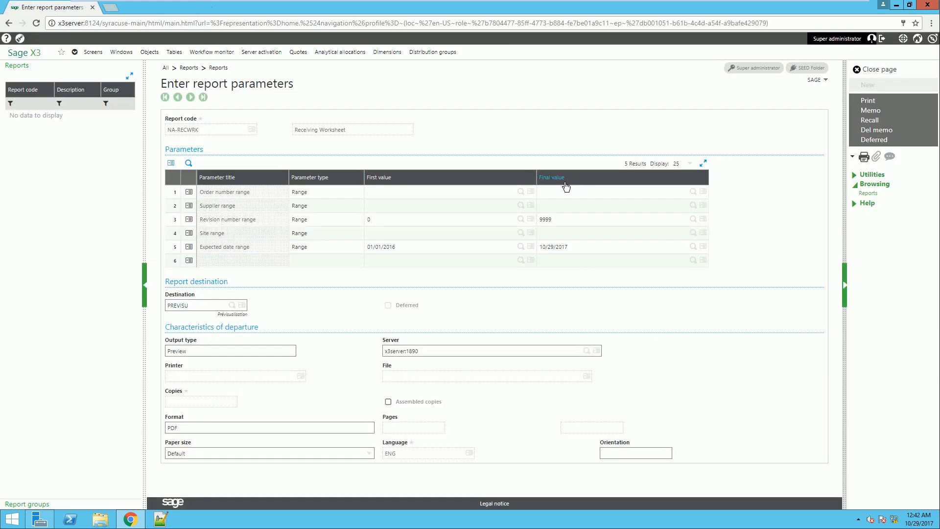
left_click(881, 70)
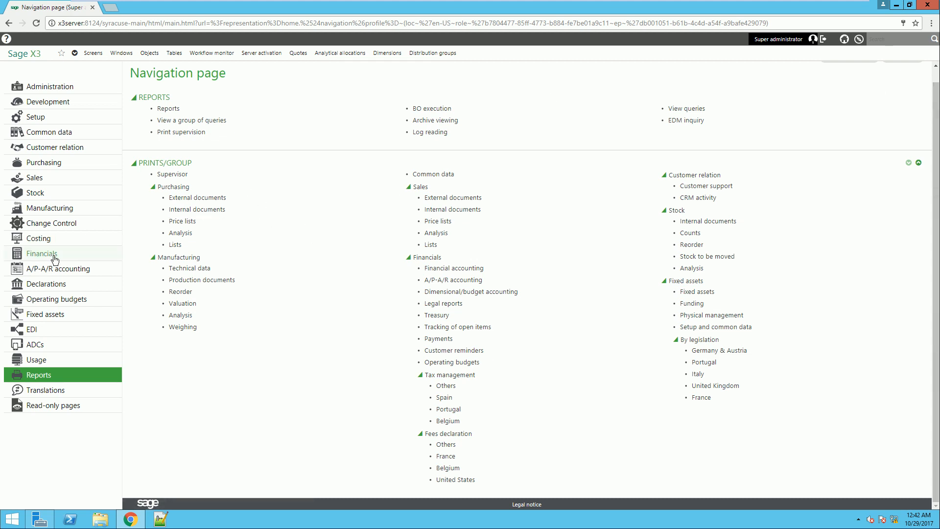
Step: Open purchase invoices with the ALL Full entry transaction and start a new invoice
left_click(51, 166)
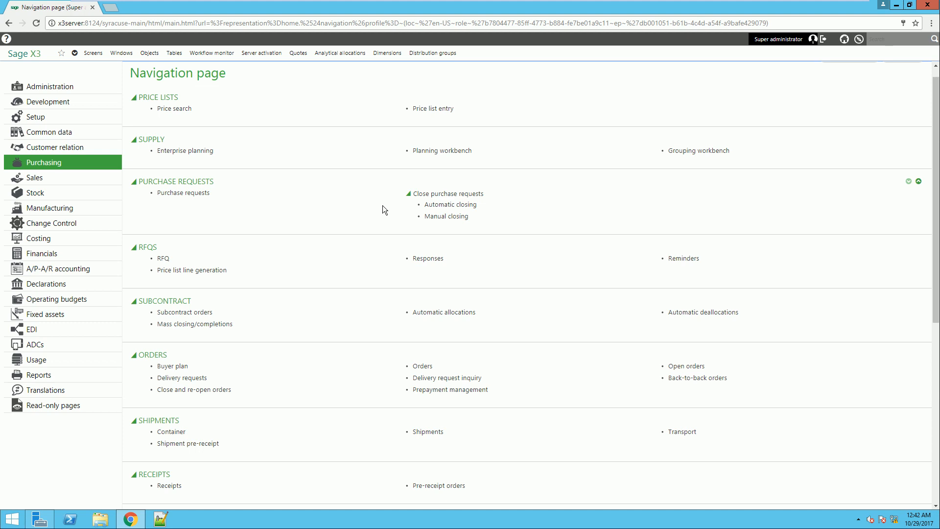
scroll(383, 205, "down", 2)
left_click(169, 429)
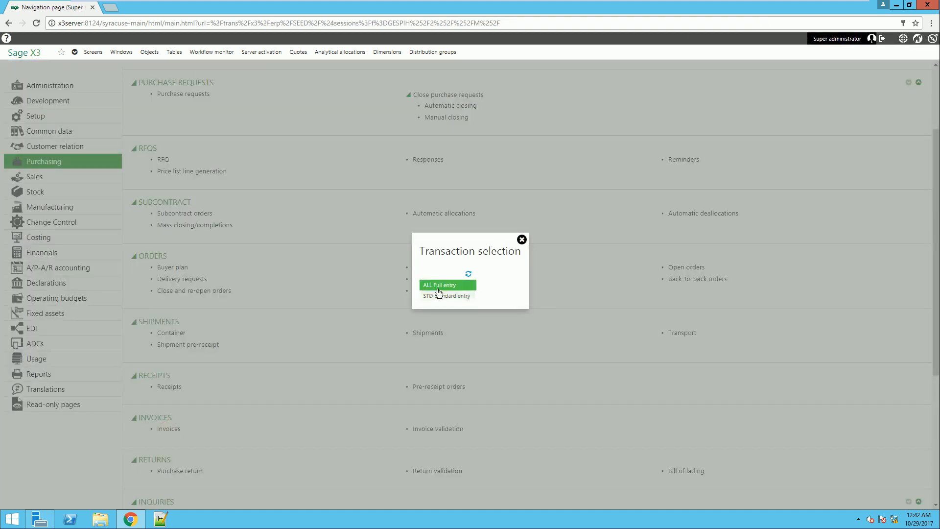
left_click(439, 287)
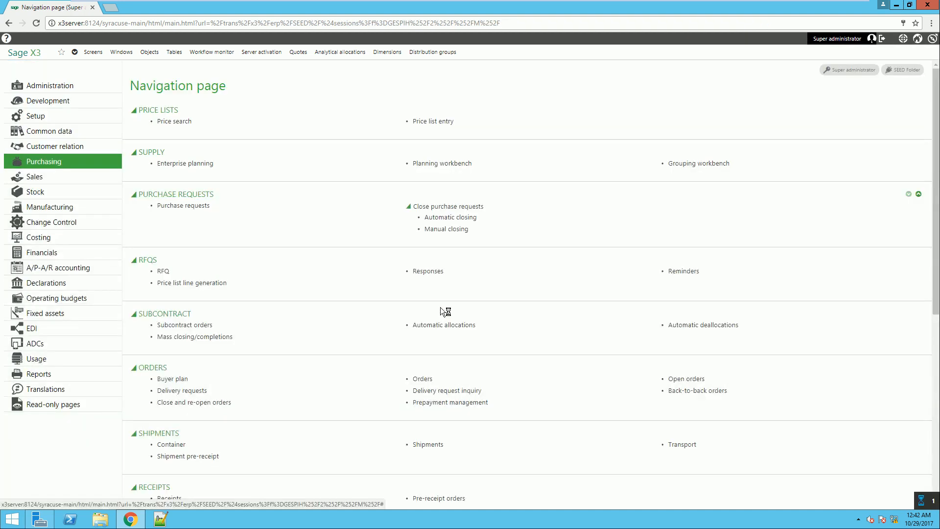
left_click(867, 84)
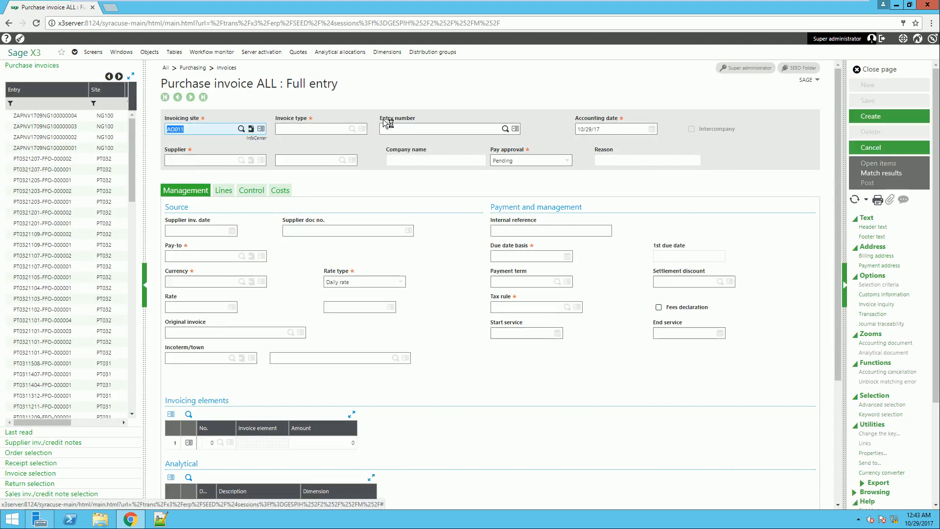
Step: Fill in the invoice header with site NA012, invoice type REG and supplier Suppliers International, and close the supplier notes
type("NA012")
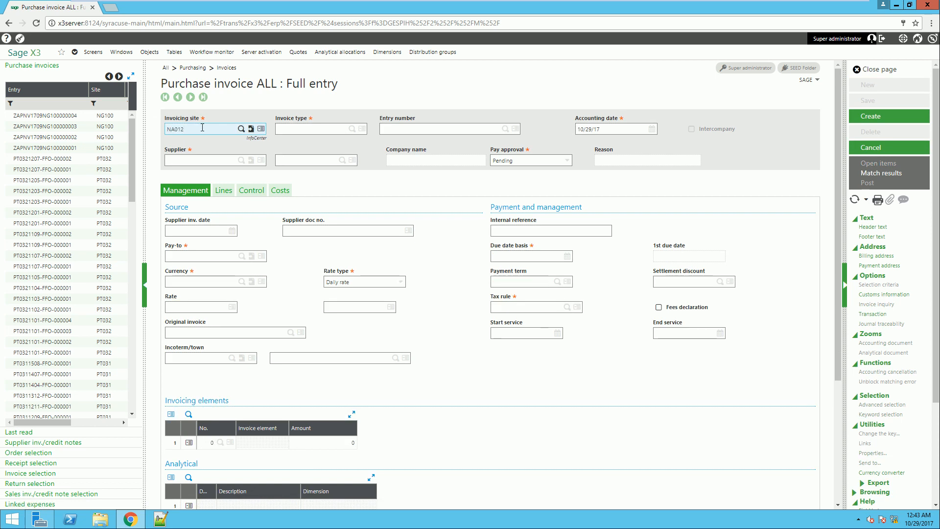
key("Tab")
left_click(351, 129)
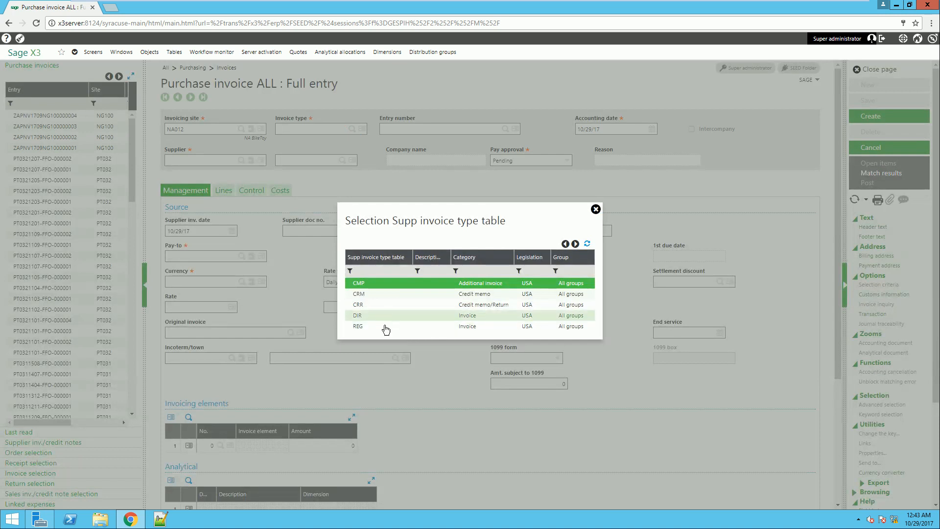
left_click(382, 326)
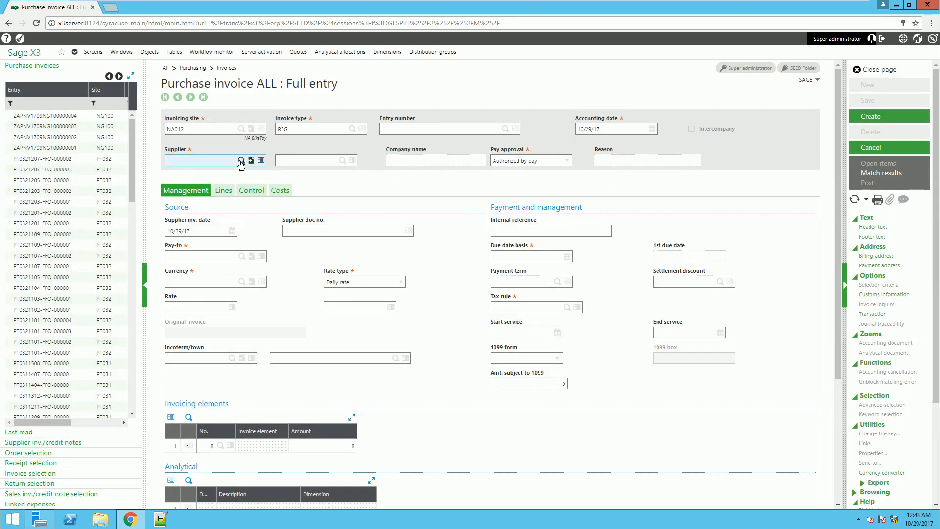
left_click(240, 160)
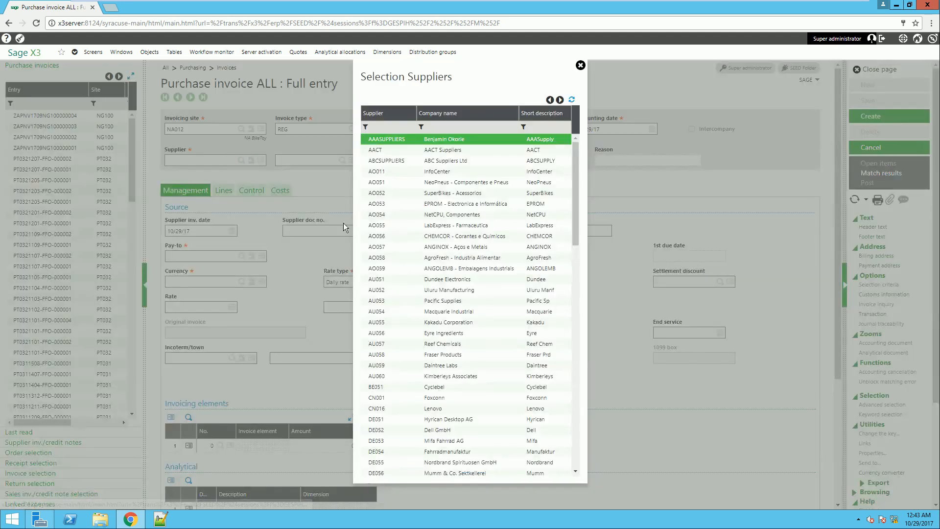
scroll(431, 235, "down", 15)
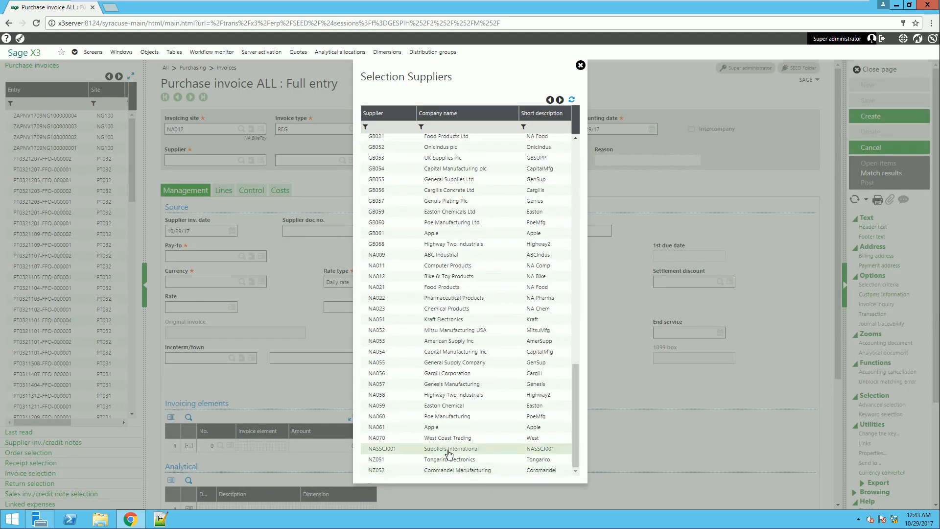
left_click(448, 453)
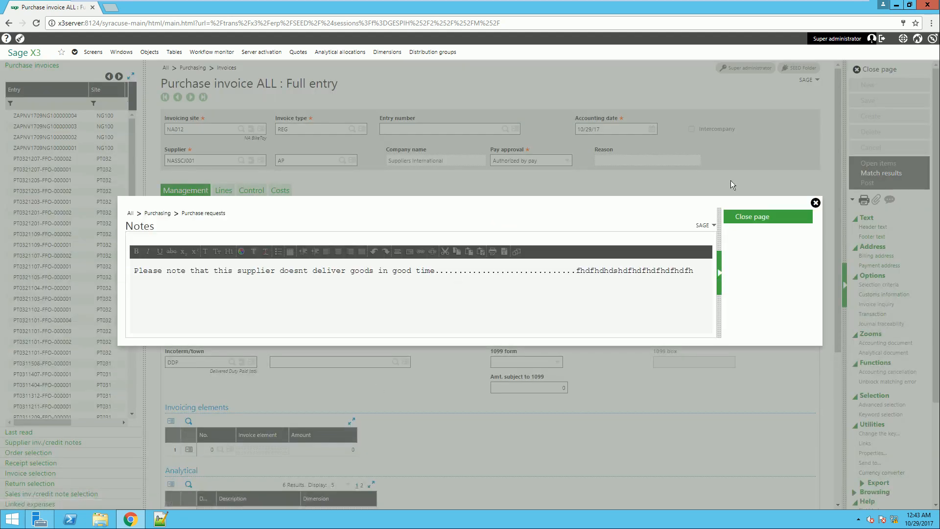
left_click(753, 219)
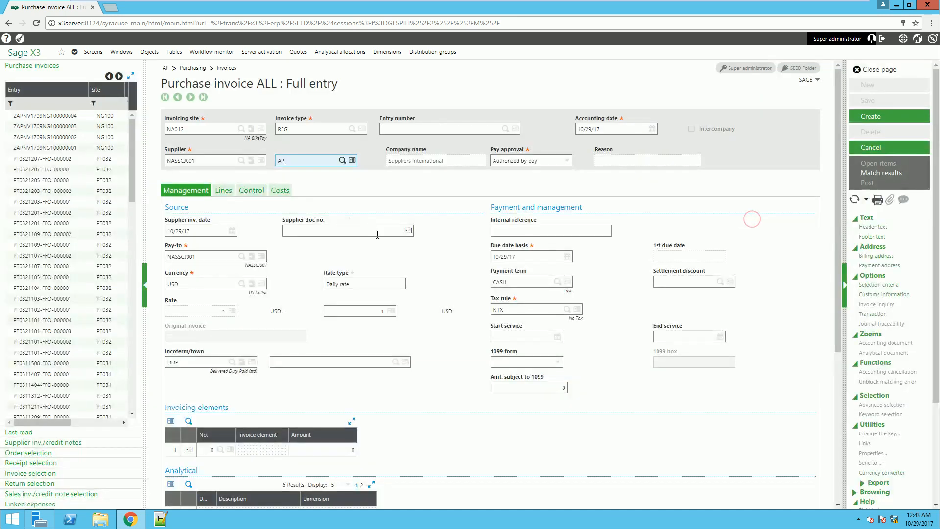
Step: Enter SUP900054 as the supplier document number, keeping the default invoice date, pay-to, currency and incoterm values
key("Tab")
key("Tab")
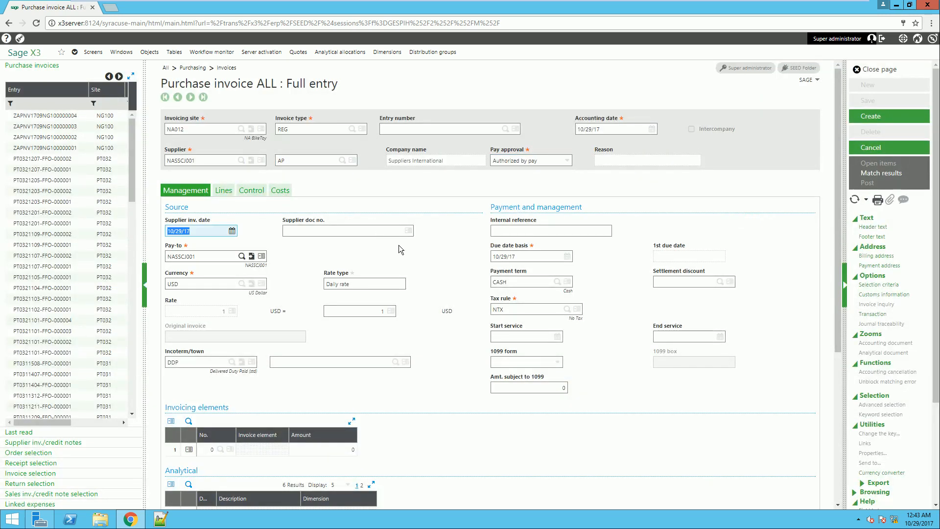
key("Tab")
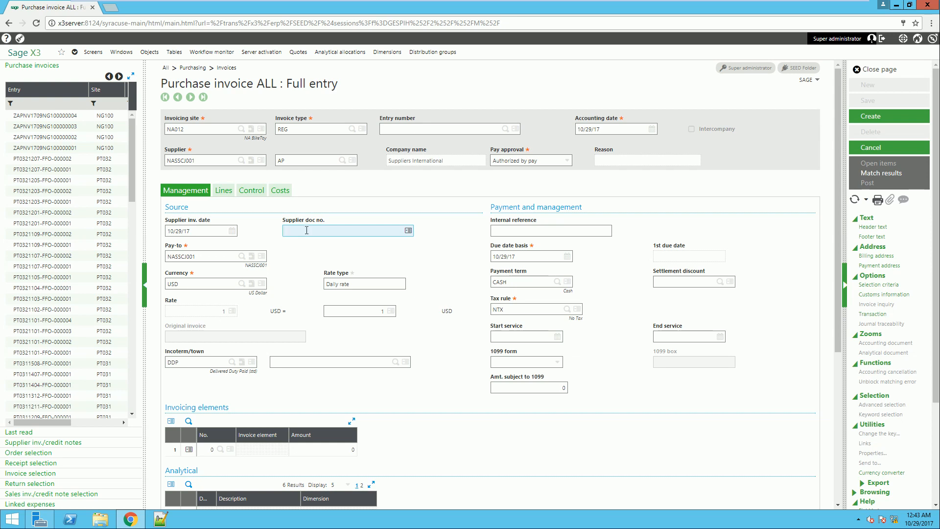
type("SUP900064")
key("Tab")
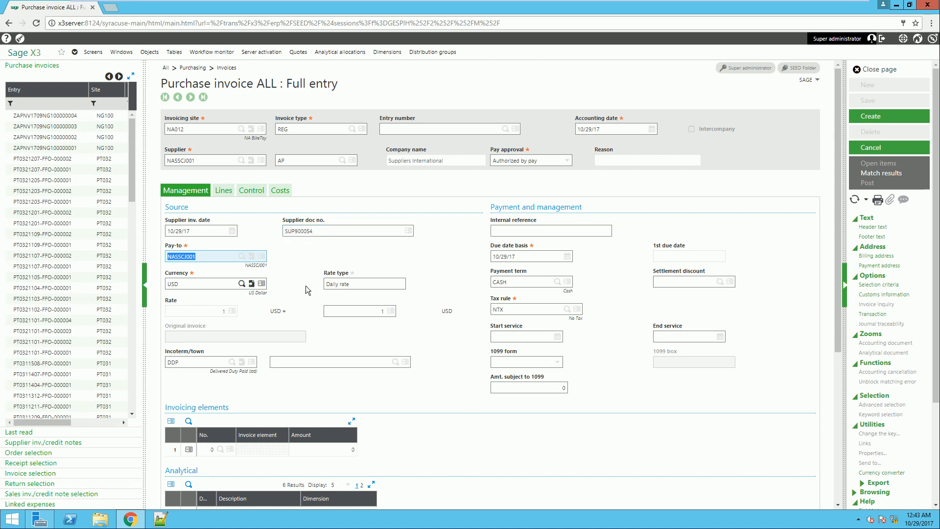
key("Tab")
key("Tab")
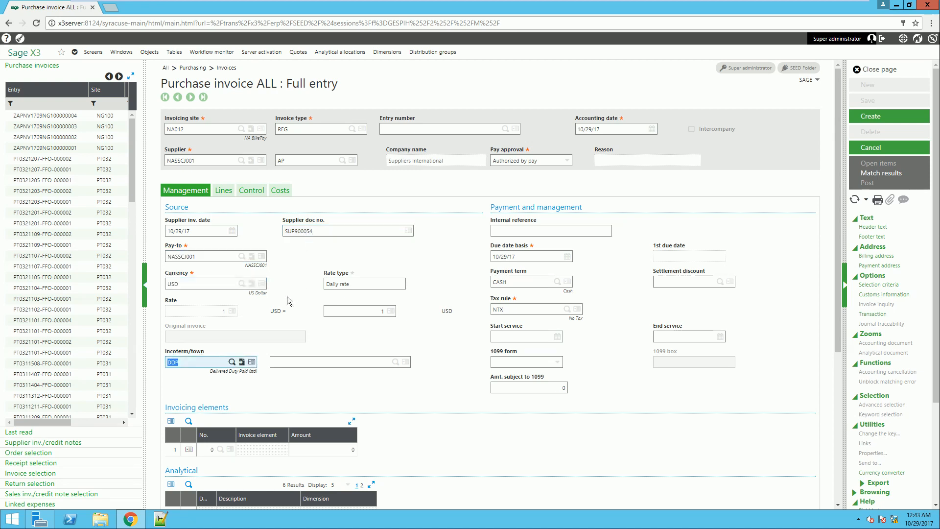
key("Tab")
key("Tab")
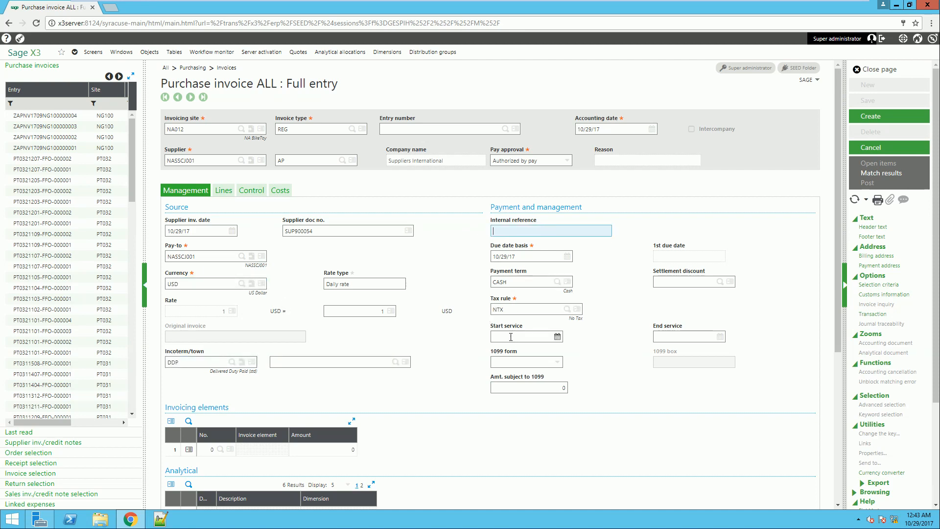
Step: Add all lines of receipt RECNA0120076 to the invoice from the receipt selection
left_click(224, 192)
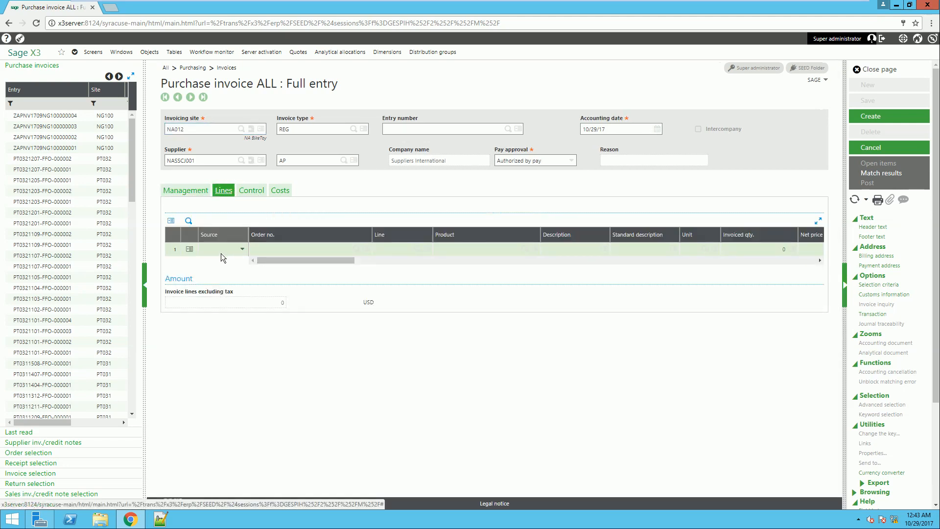
left_click(18, 465)
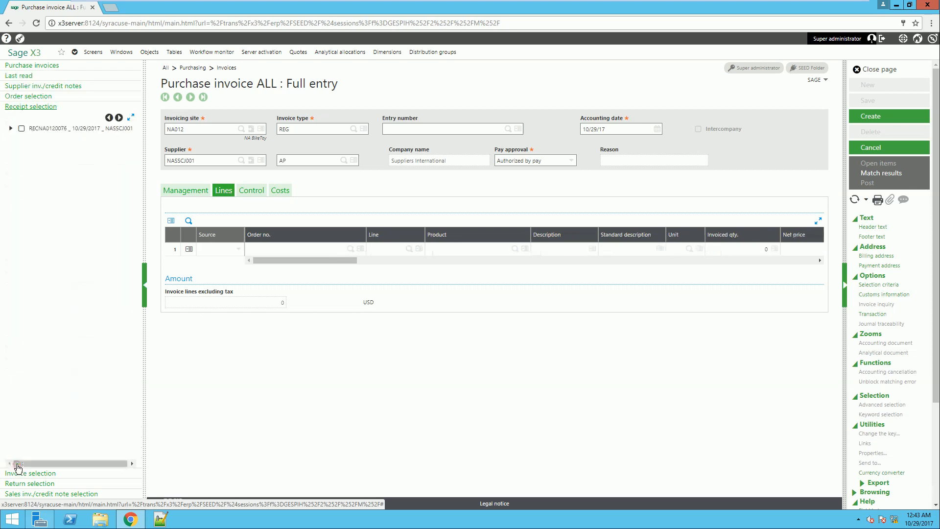
left_click(11, 129)
left_click(21, 129)
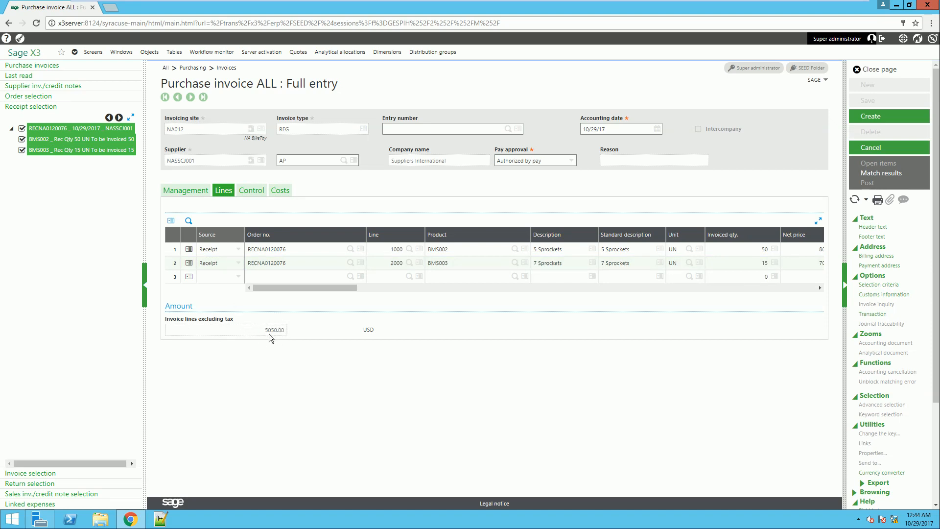
Step: Enter the invoice control amounts: 252 for tax and 5050 for the lines excluding tax
left_click(251, 191)
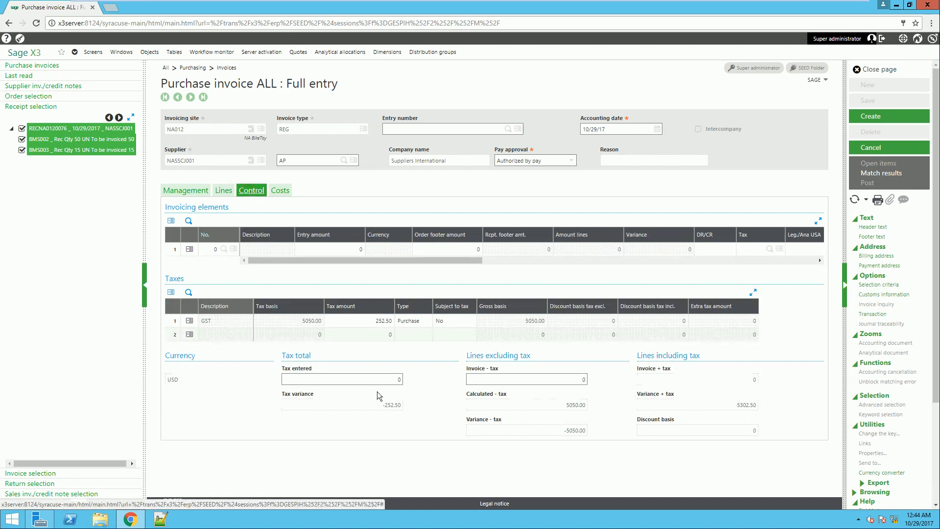
left_click(388, 381)
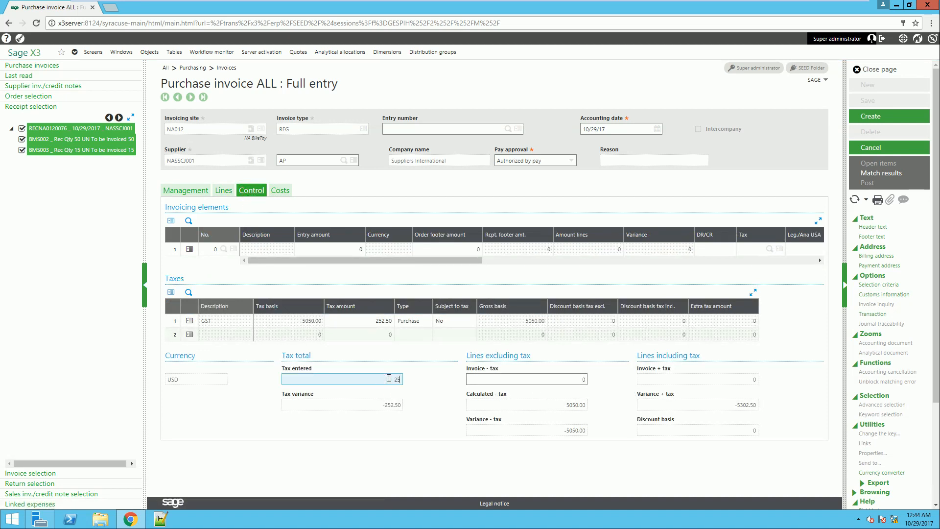
key("Tab")
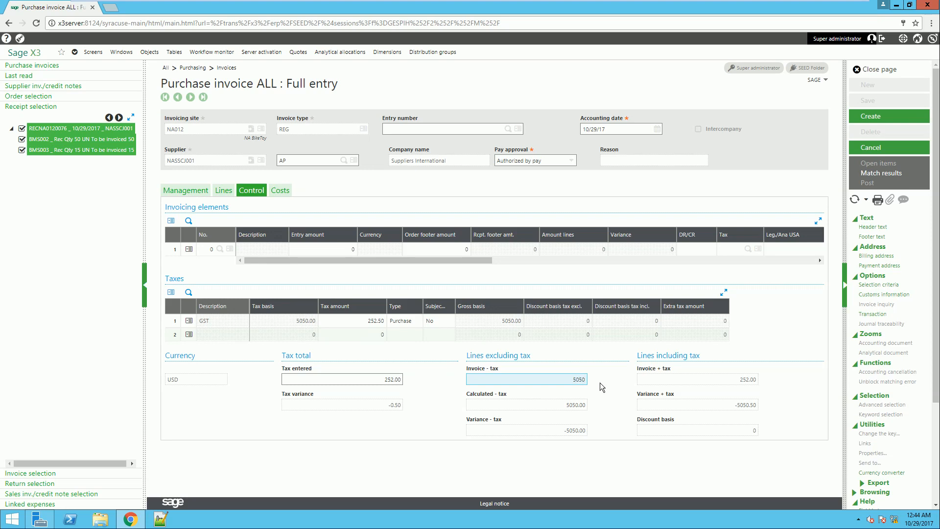
key("Tab")
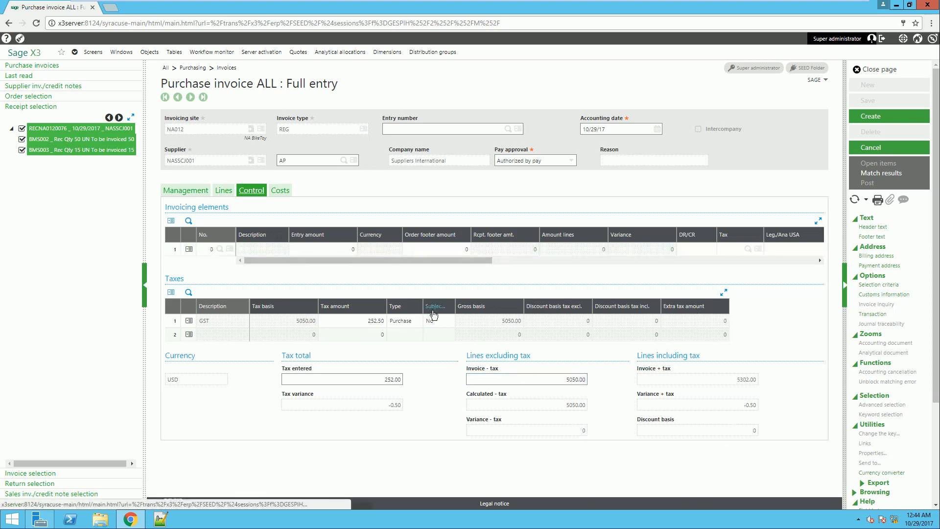
Step: Create the invoice with the entered tax corrected to 252.50, then post it and close the validation log
left_click(201, 194)
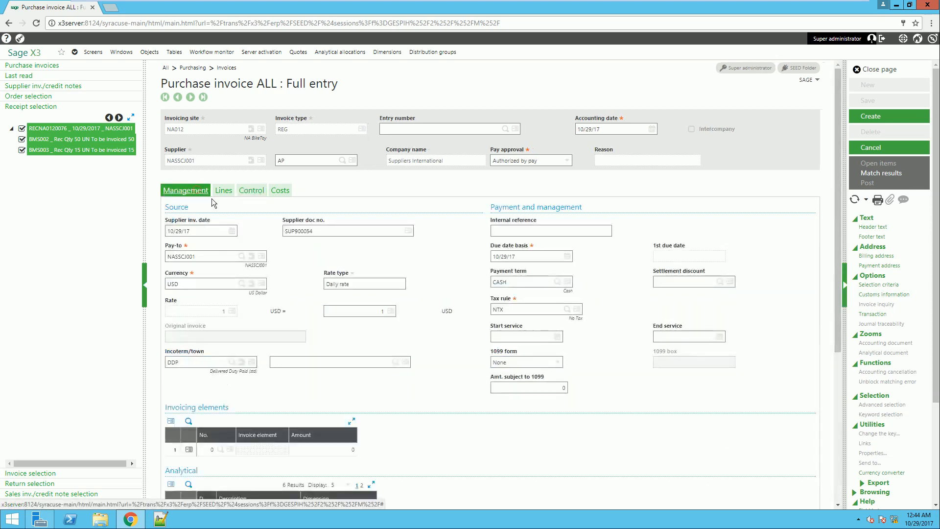
left_click(870, 117)
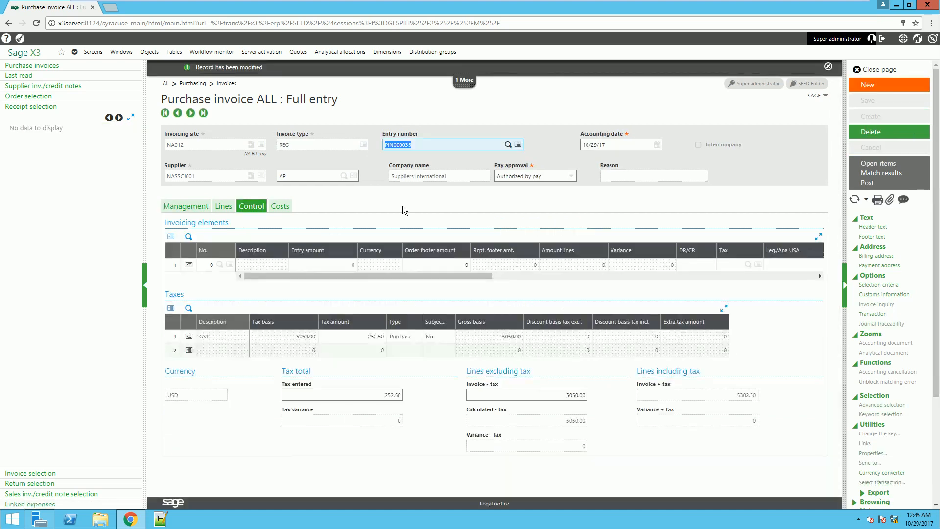
left_click(864, 182)
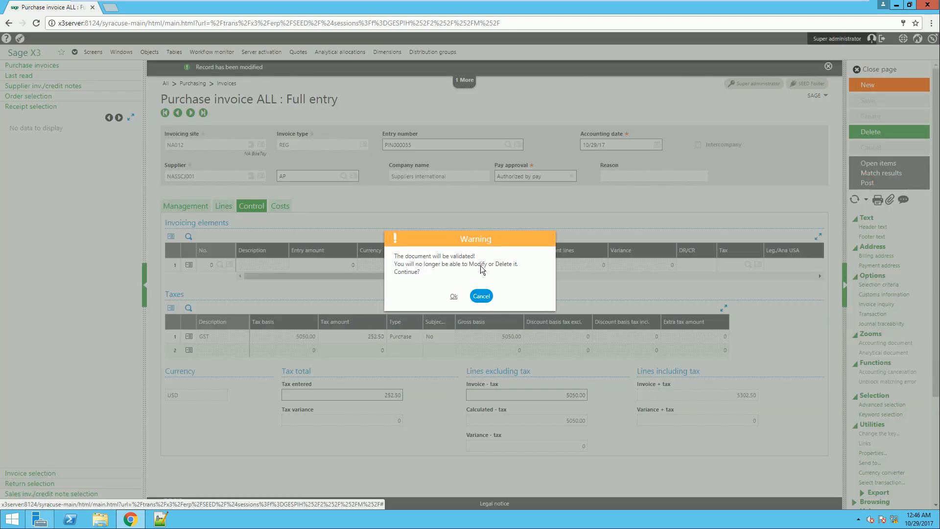
left_click(454, 297)
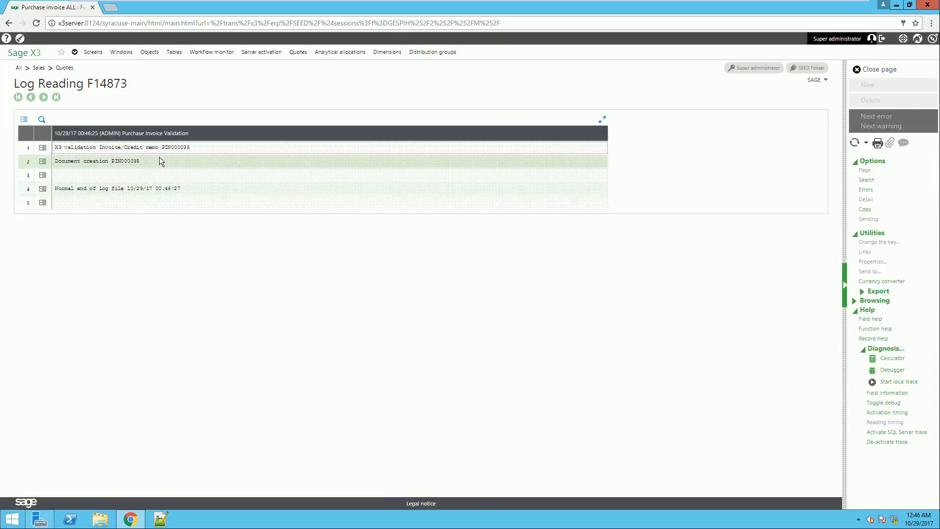
left_click(874, 69)
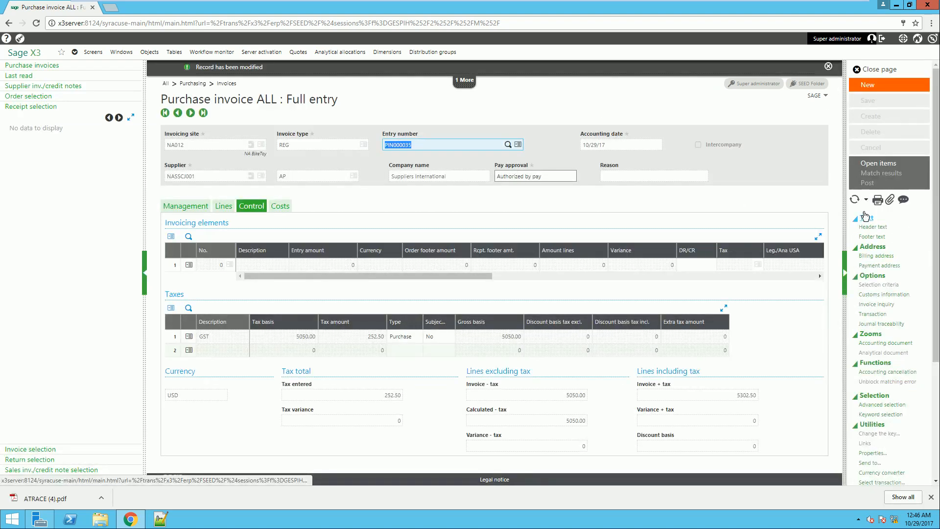
Step: Print the PBONFAC invoice control note for the posted invoice to the PREVISU preview, view it, and dismiss the report
left_click(874, 200)
left_click(869, 215)
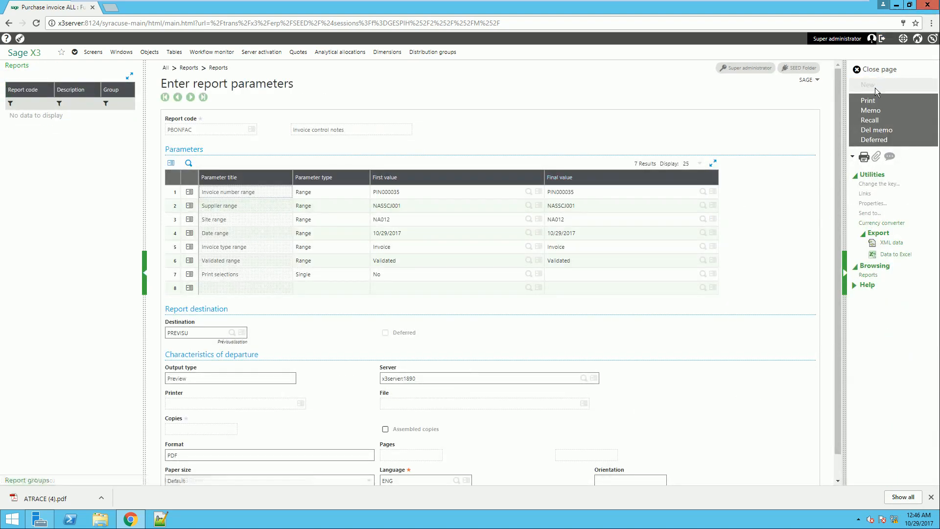
left_click(867, 101)
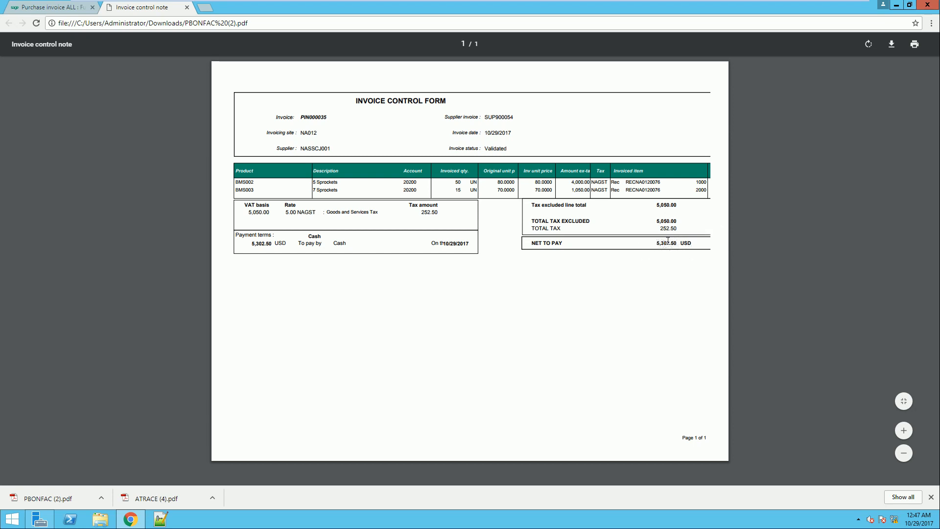
left_click(187, 8)
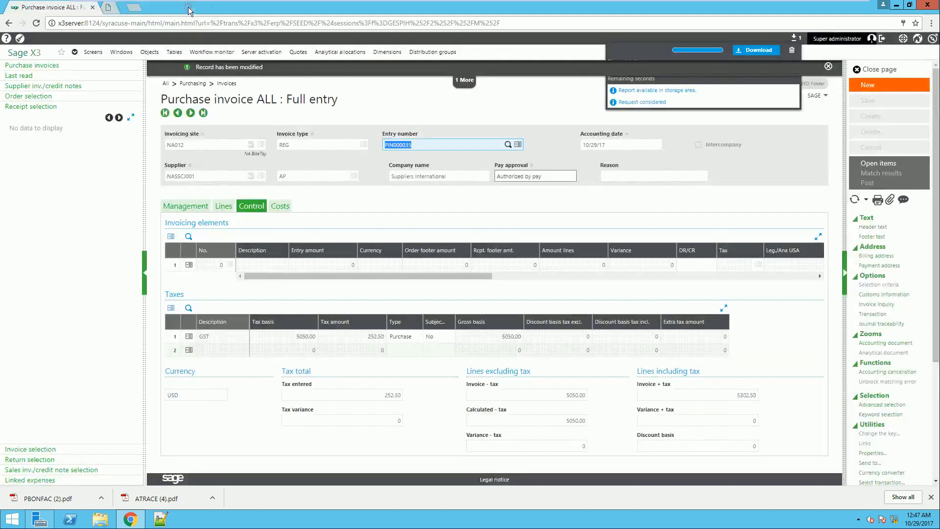
left_click(791, 51)
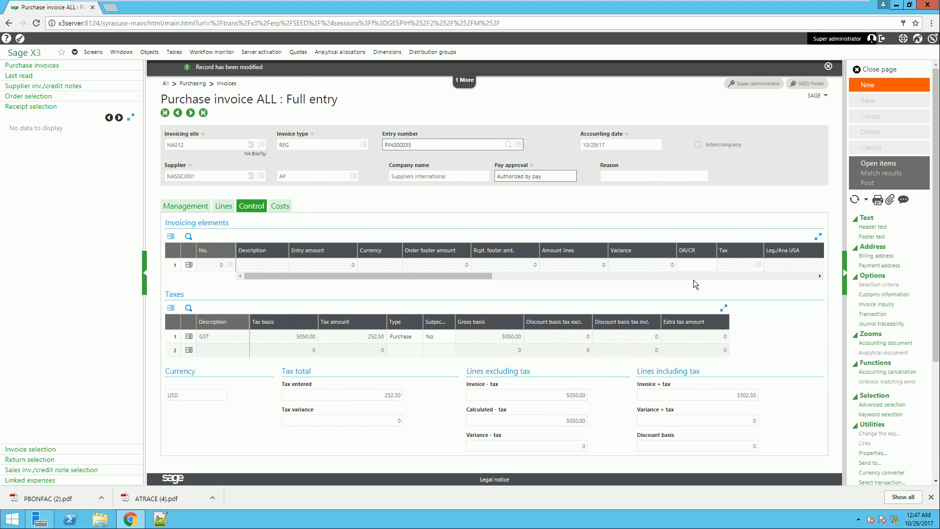
Step: Request the accounting cancellation of the posted invoice, decline the confirmation, and close the invoice page
left_click(886, 373)
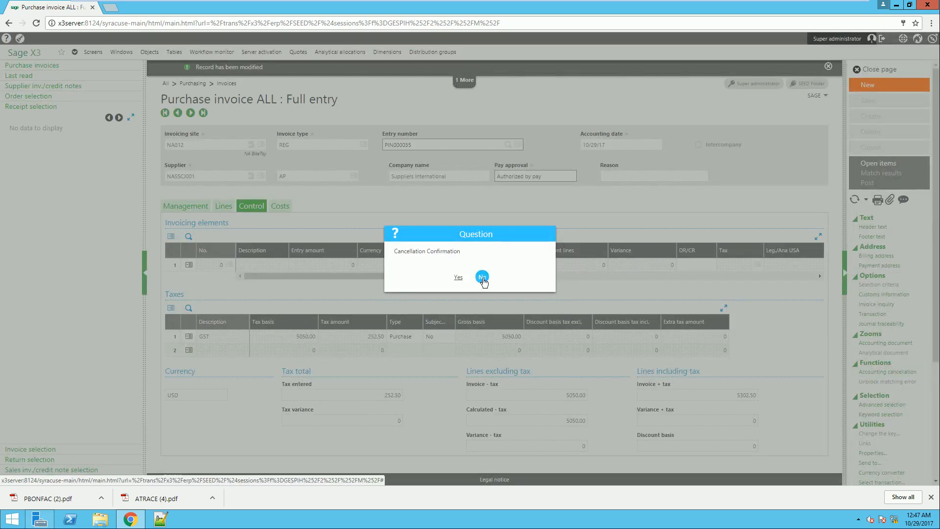
left_click(482, 278)
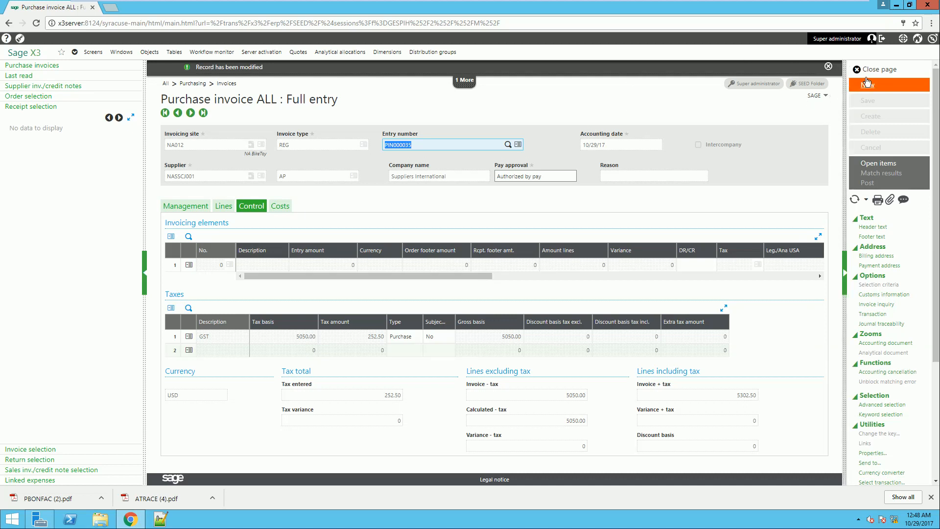
left_click(877, 69)
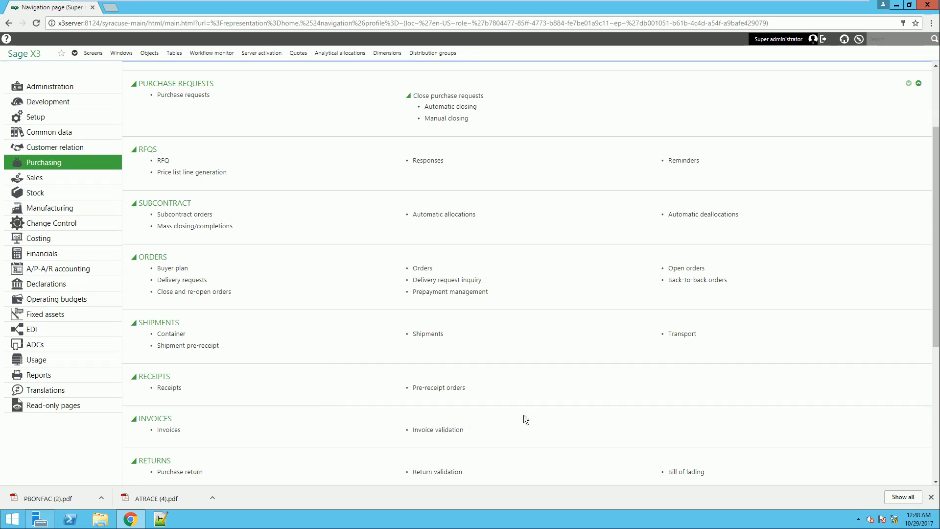
Step: View the purchase invoice and credit memo validation settings, then close them without running the validation
left_click(444, 429)
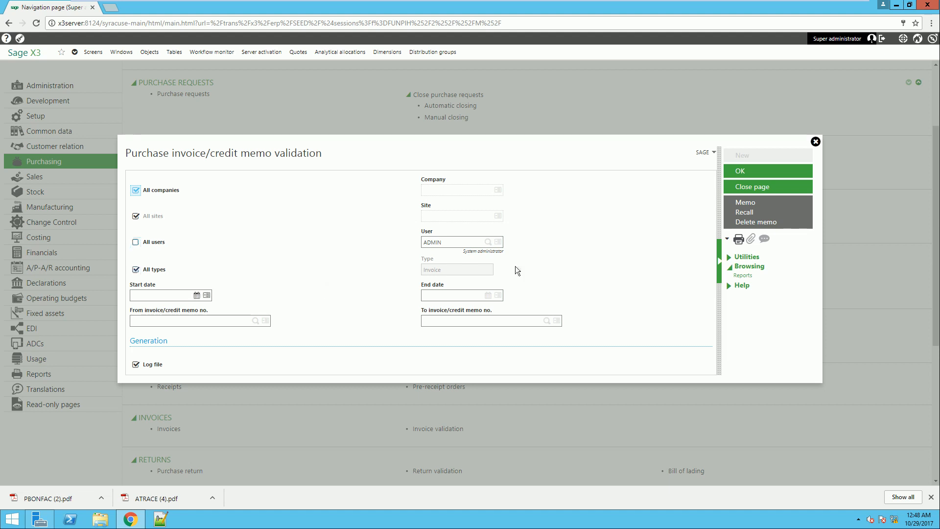
left_click(815, 141)
scroll(272, 369, "down", 2)
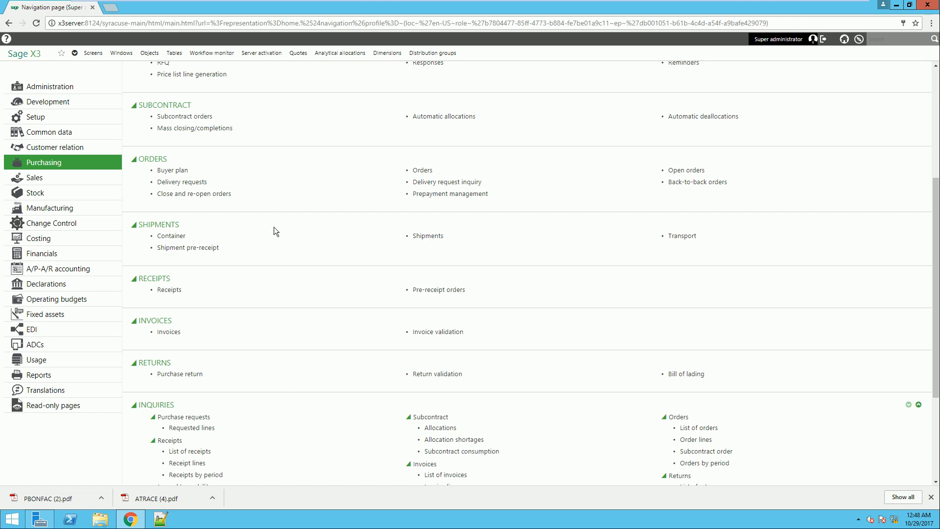
Step: Open payment/receipt entry in A/P-A/R accounting using the CJAYQ TRAINING transaction
left_click(58, 268)
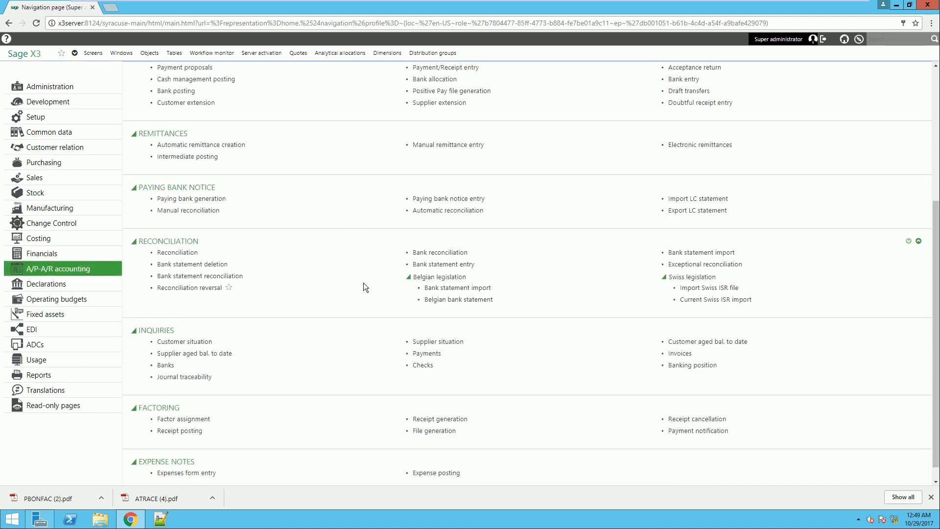
scroll(363, 284, "up", 3)
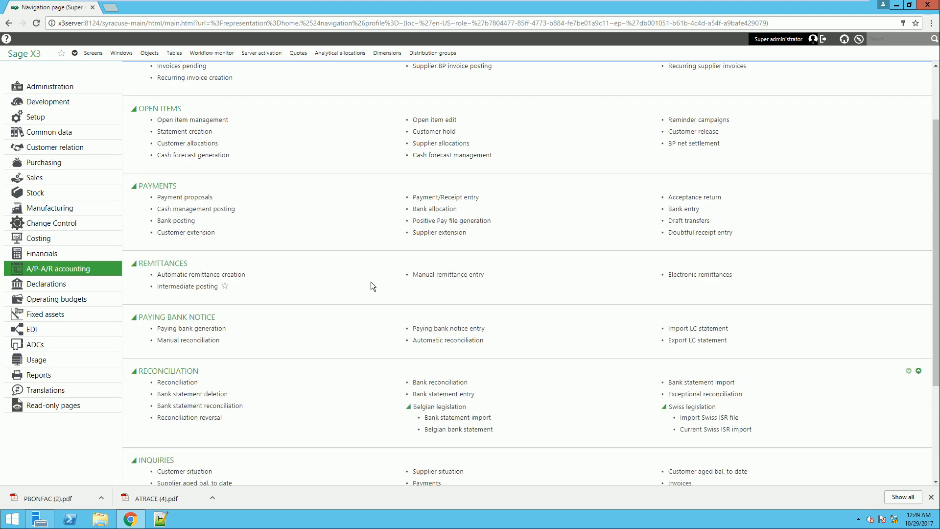
left_click(453, 198)
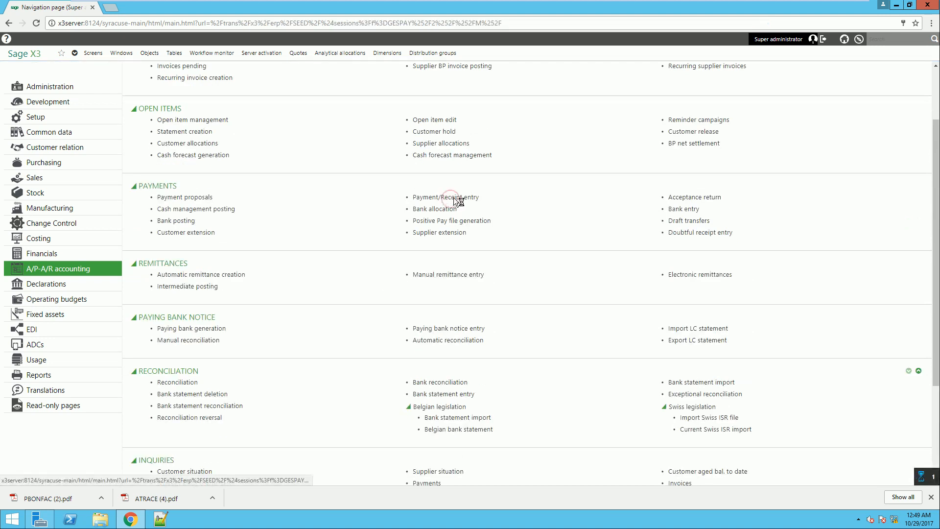
scroll(444, 251, "down", 7)
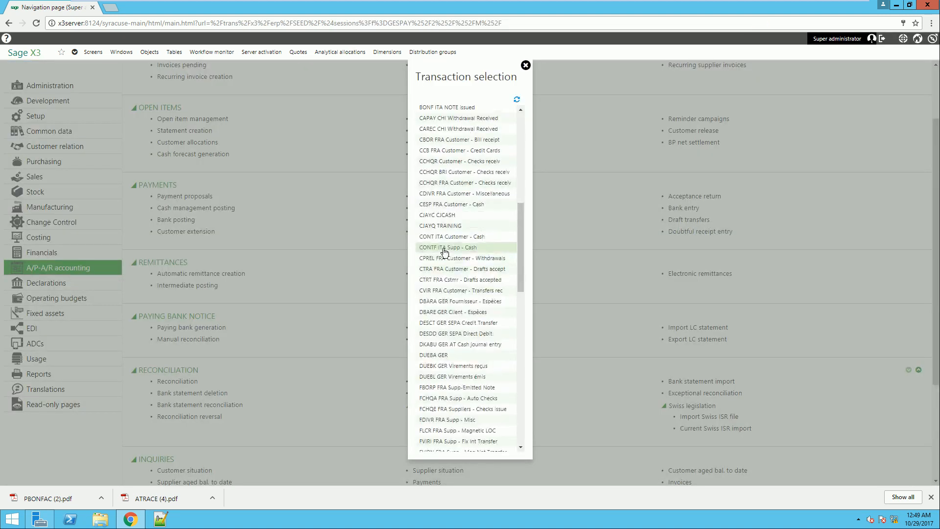
left_click(447, 225)
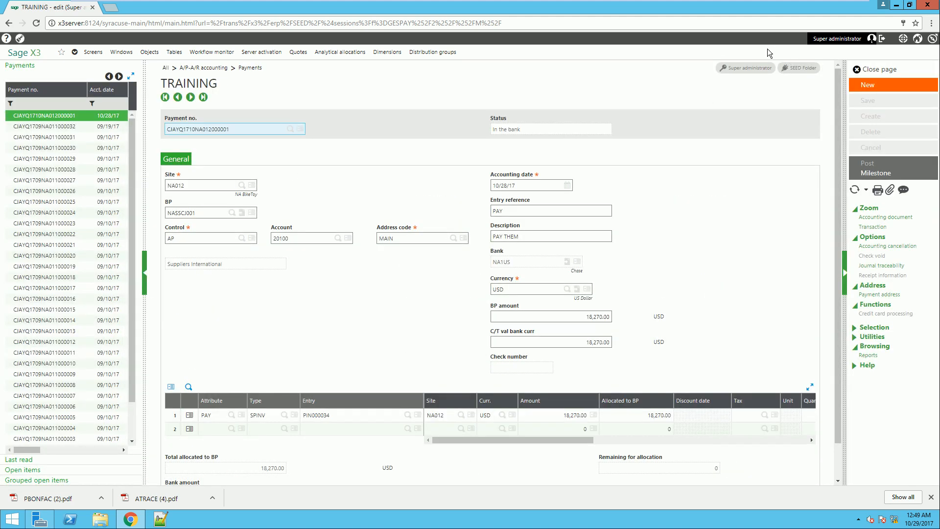
Step: Start a new payment for site NA012 and select NASSCJ001 as its business partner
left_click(869, 87)
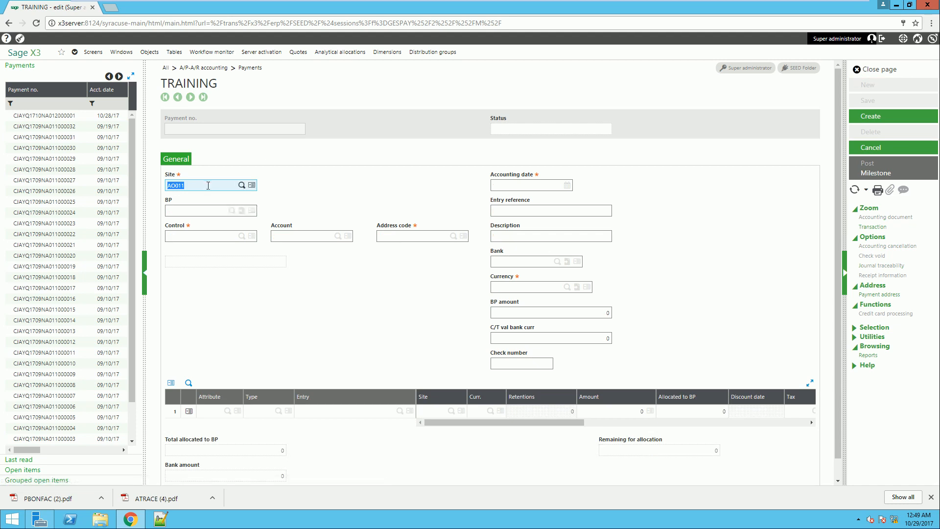
type("N")
key("Tab")
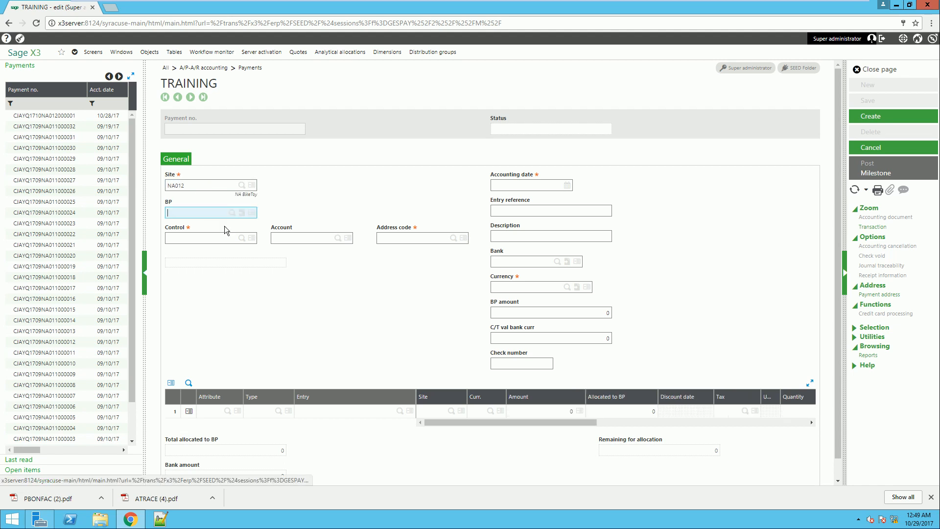
left_click(232, 213)
left_click(389, 126)
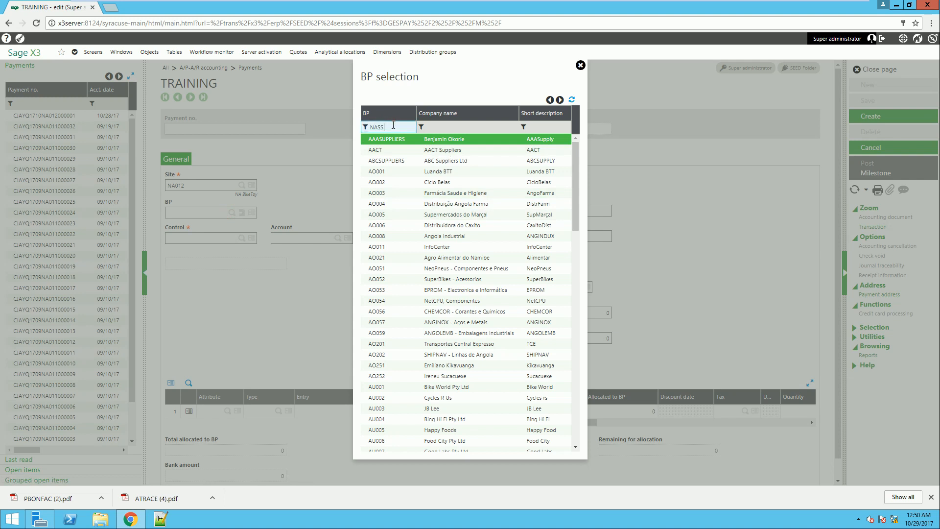
key("Return")
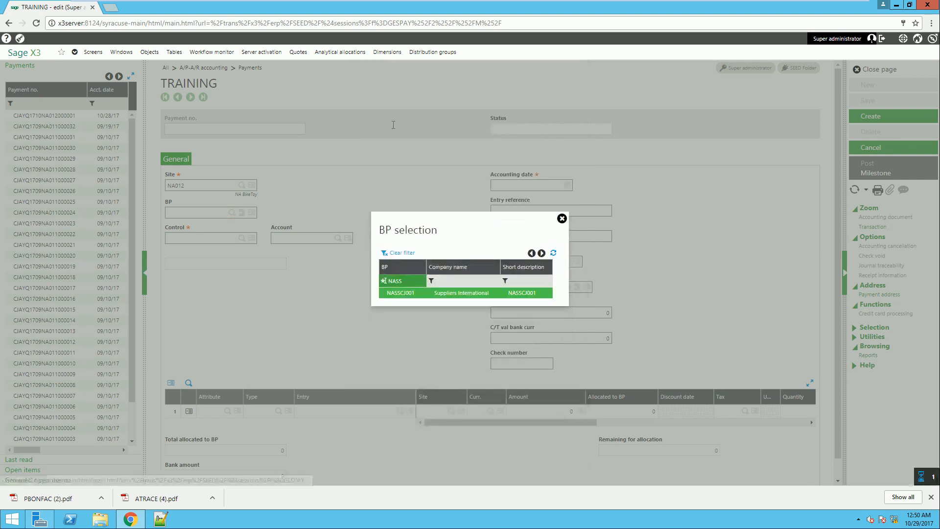
key("Return")
key("Tab")
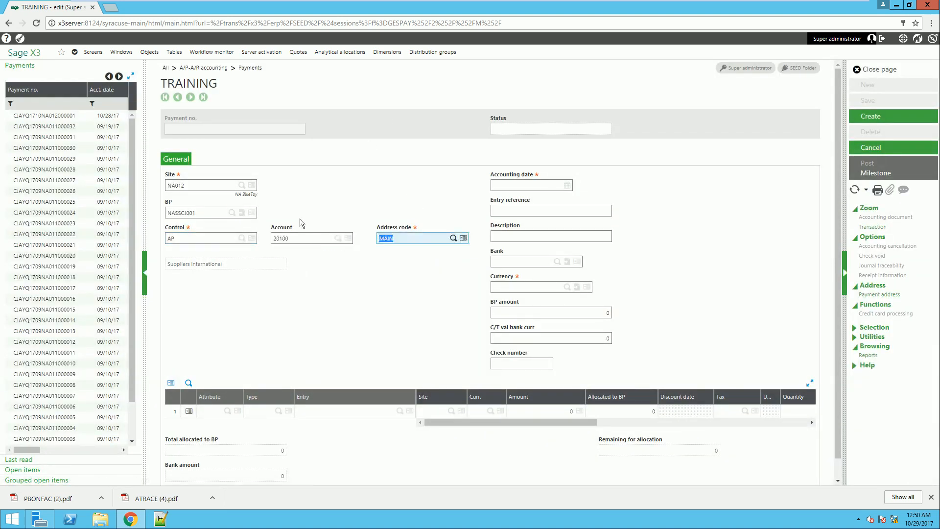
Step: Keep the MAIN address and enter "PAYMENT FOR SUP44385" as both the payment's entry reference and its description
key("Tab")
key("Tab")
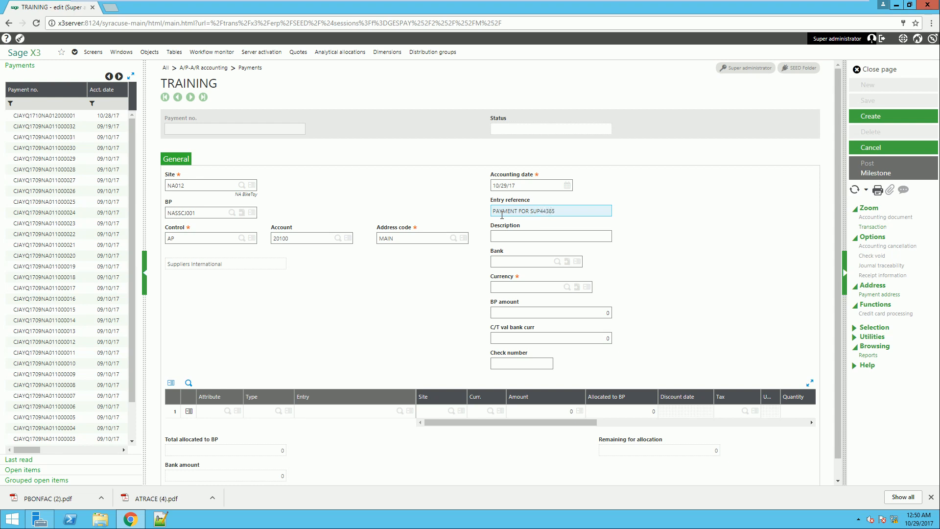
left_click(496, 235)
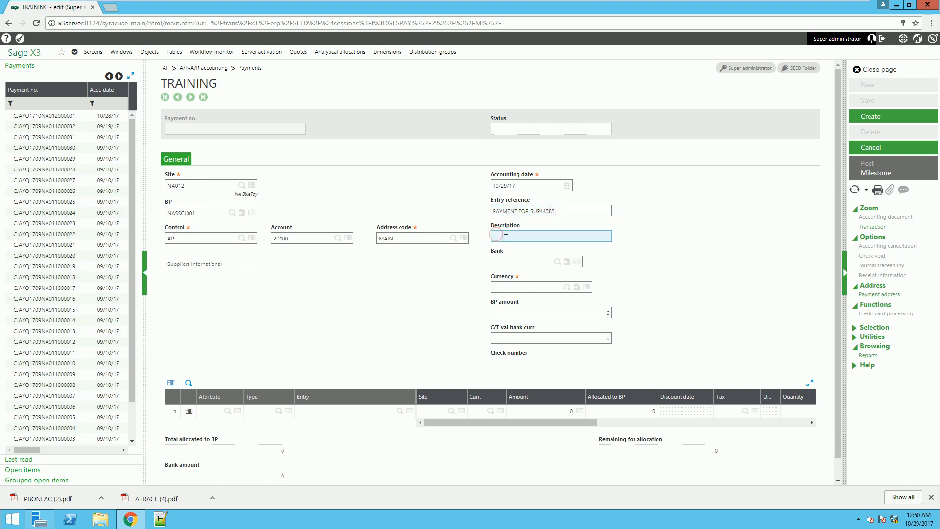
left_click(558, 212)
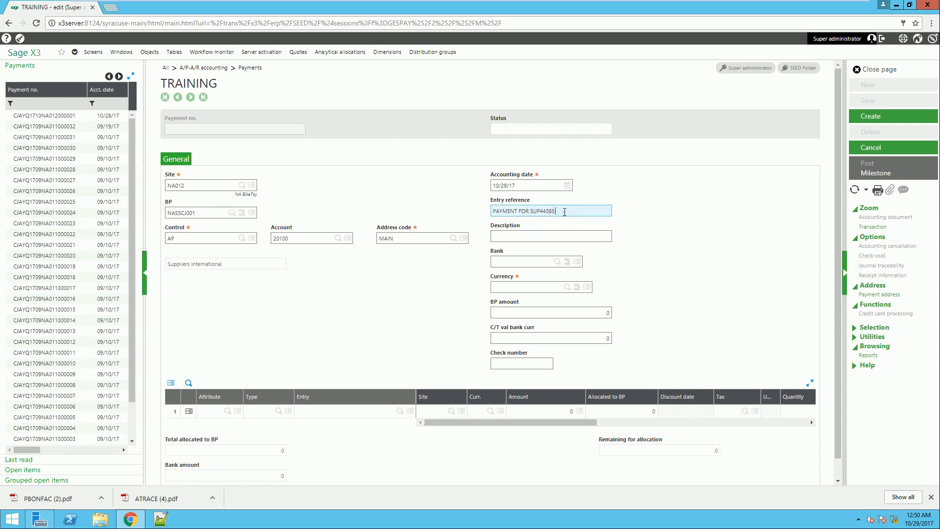
triple_click(564, 212)
key("ctrl+c")
left_click(530, 236)
key("ctrl+v")
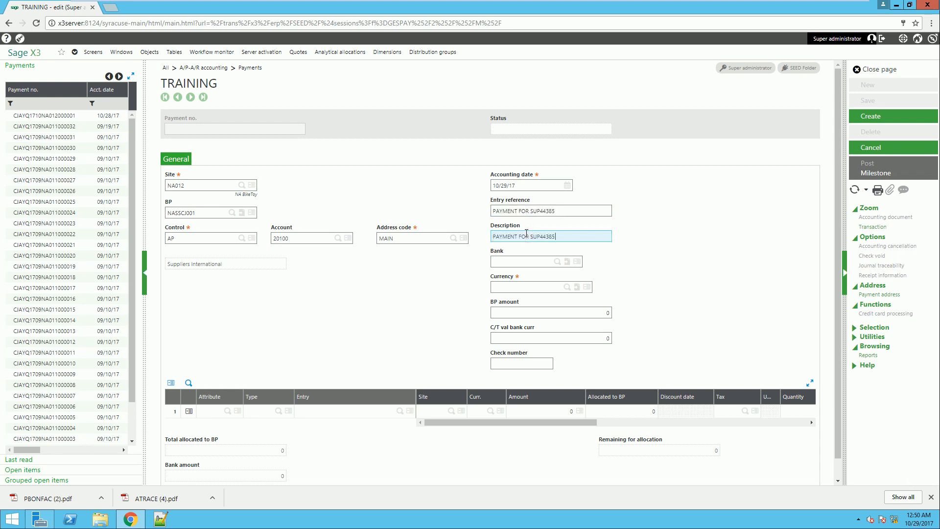
Step: Select NA1US (Chase) as the bank for the payment
left_click(556, 261)
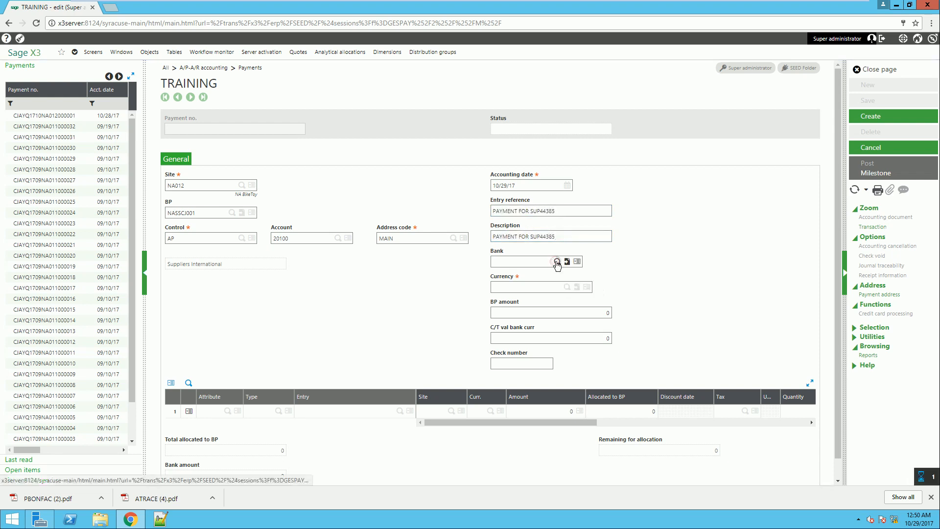
left_click(456, 293)
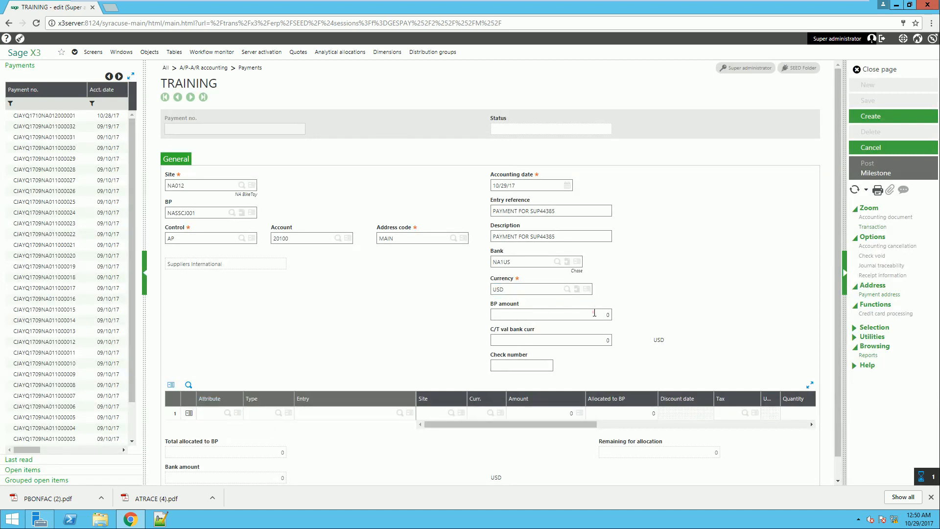
left_click(595, 313)
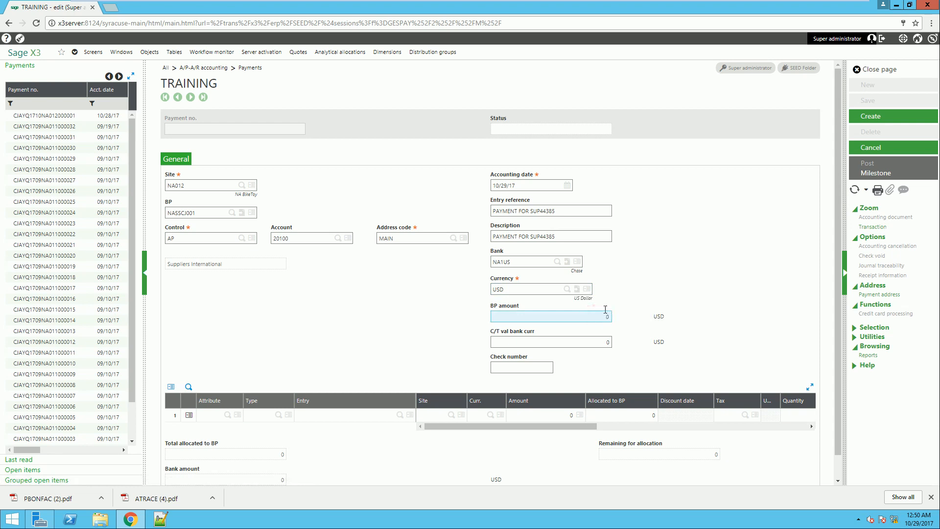
Step: Fill the first payment line with attribute PAY, document type SPINV and open item PIN000035
left_click(228, 415)
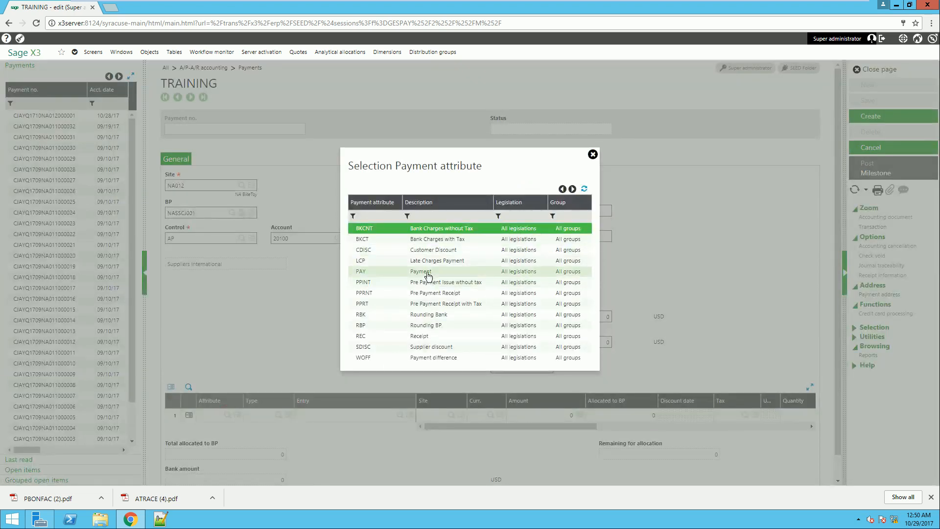
left_click(420, 277)
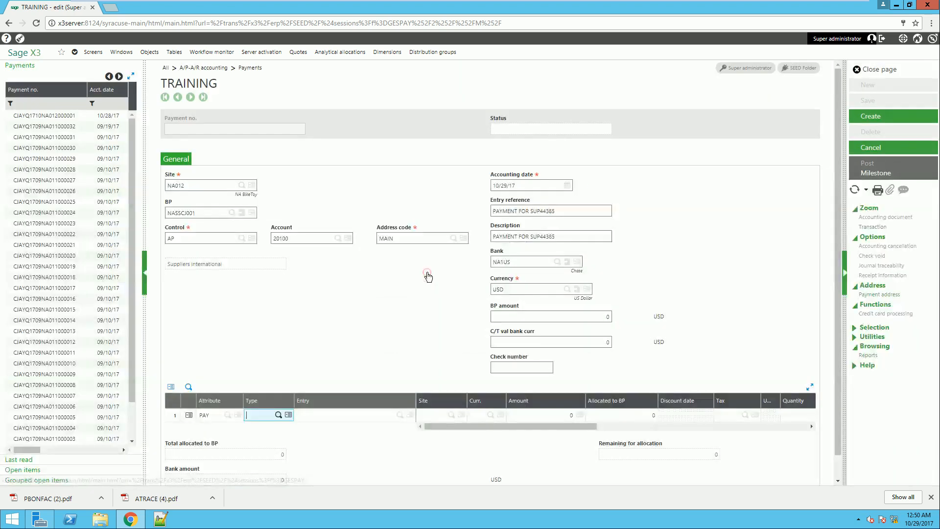
left_click(278, 415)
scroll(447, 258, "down", 3)
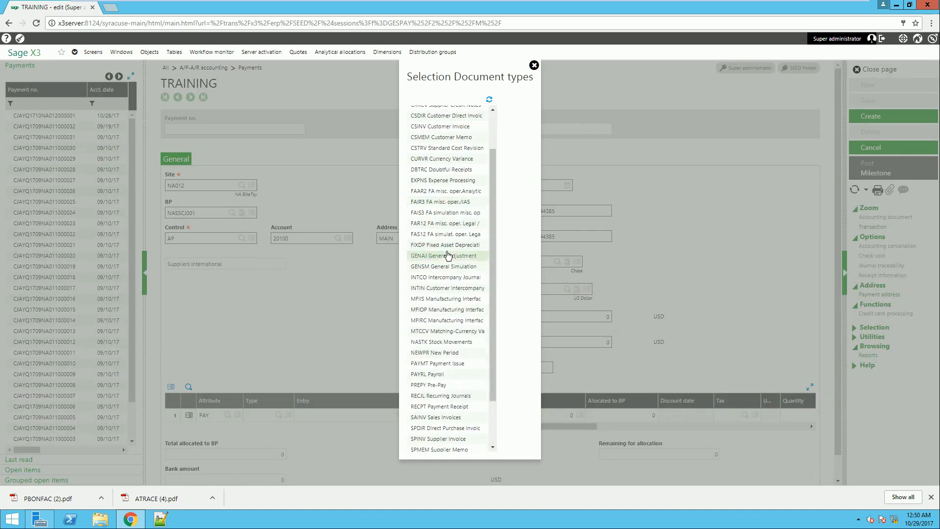
left_click(450, 390)
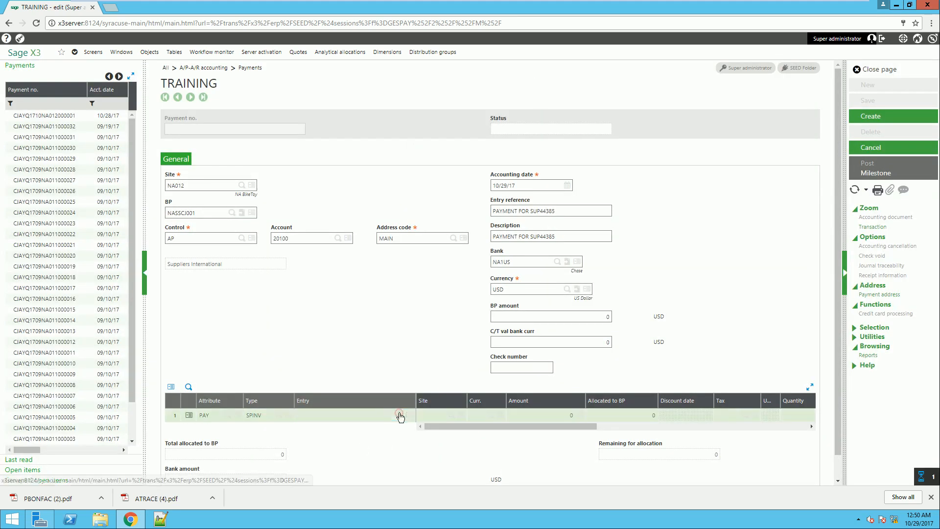
left_click(399, 416)
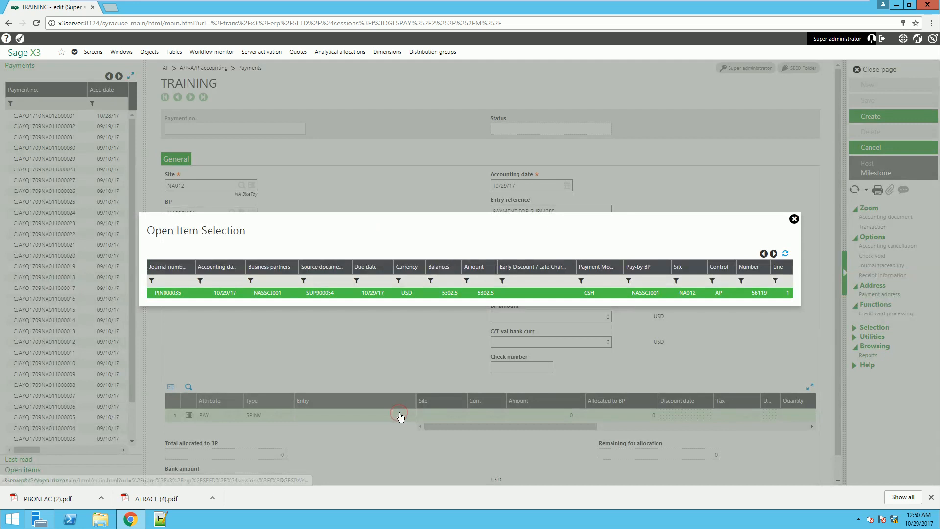
left_click(359, 297)
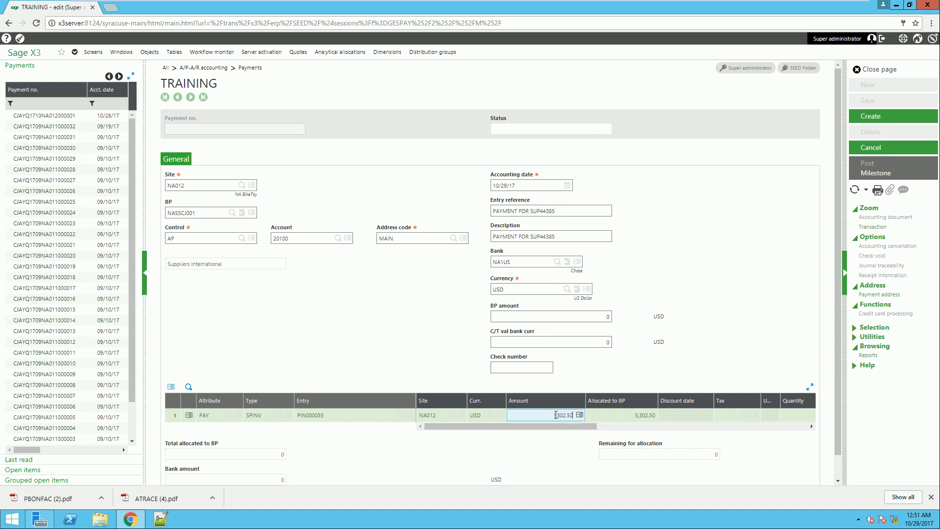
Step: Set the BP amount to 5302.50 and the check number to 66868867, then create the payment
left_click(583, 316)
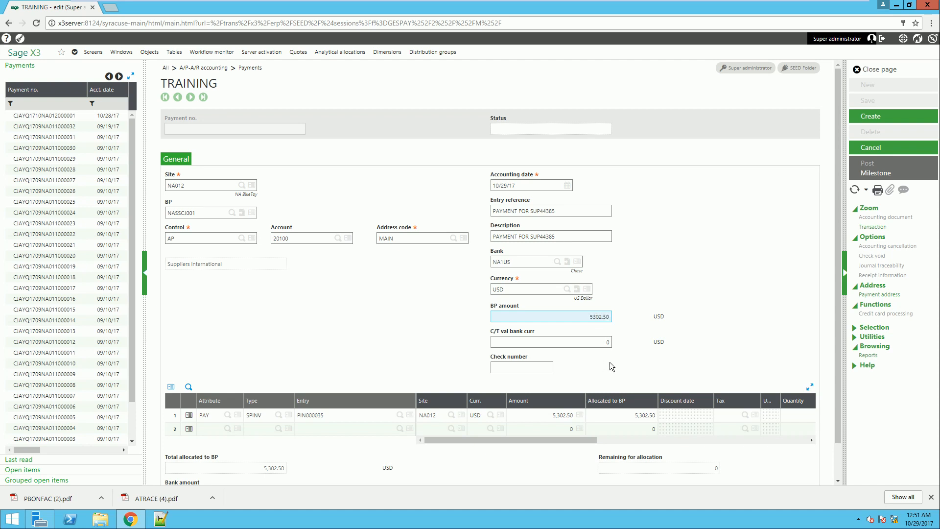
left_click(519, 368)
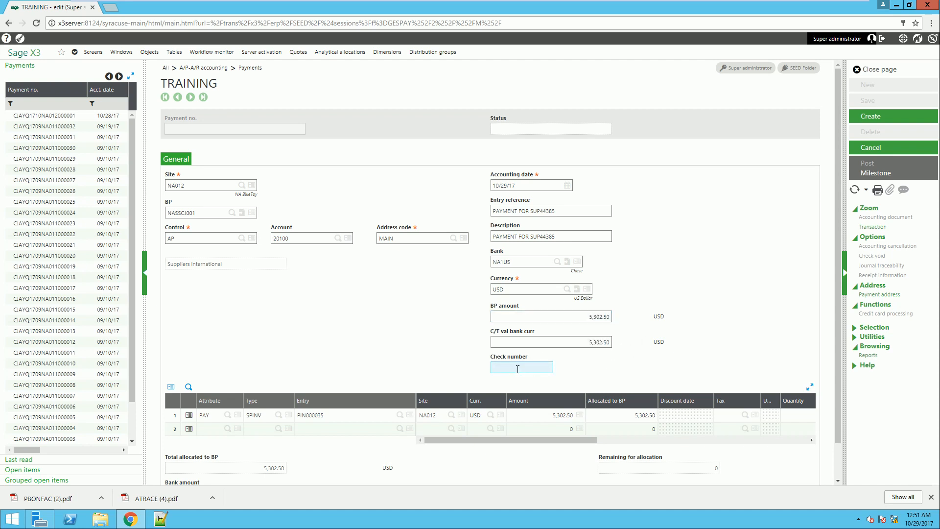
type("66868867")
left_click_drag(541, 442, 779, 424)
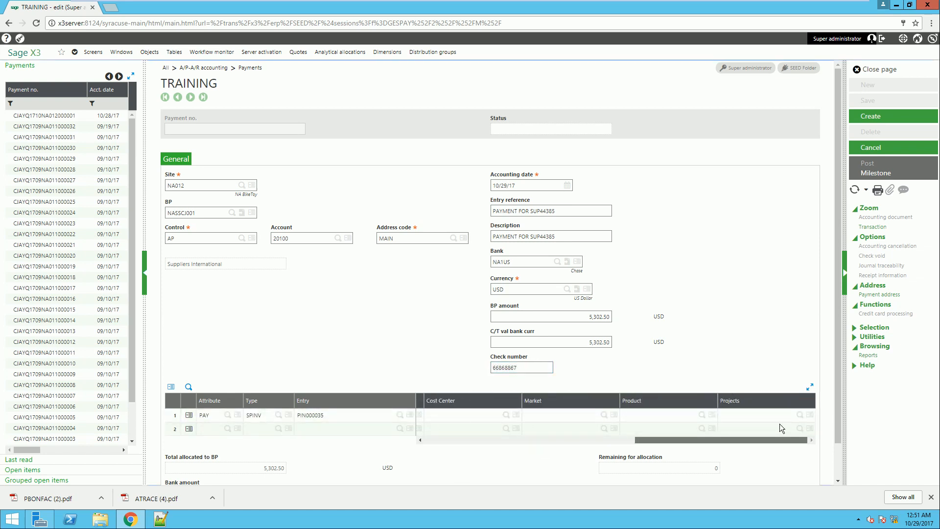
left_click(876, 116)
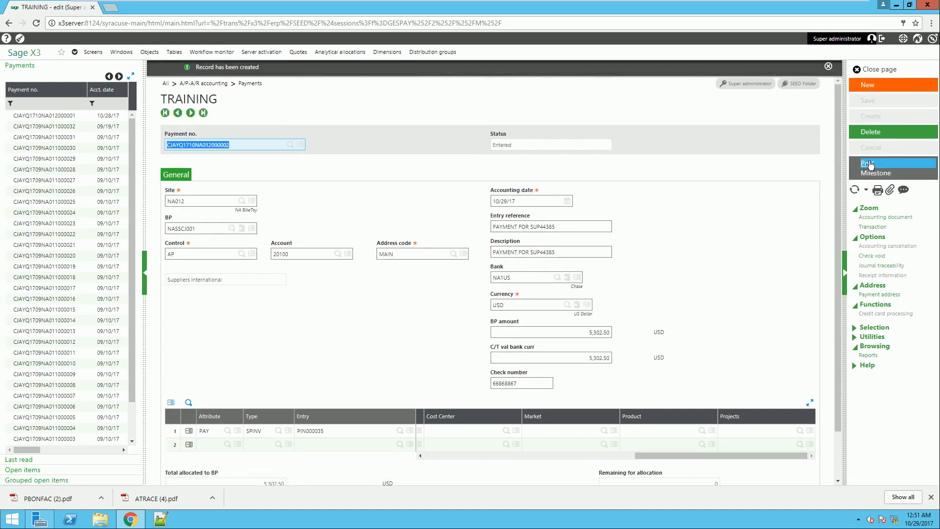
Step: Post the payment with value date 10/29/17, then close the posting log and the payment page
left_click(861, 175)
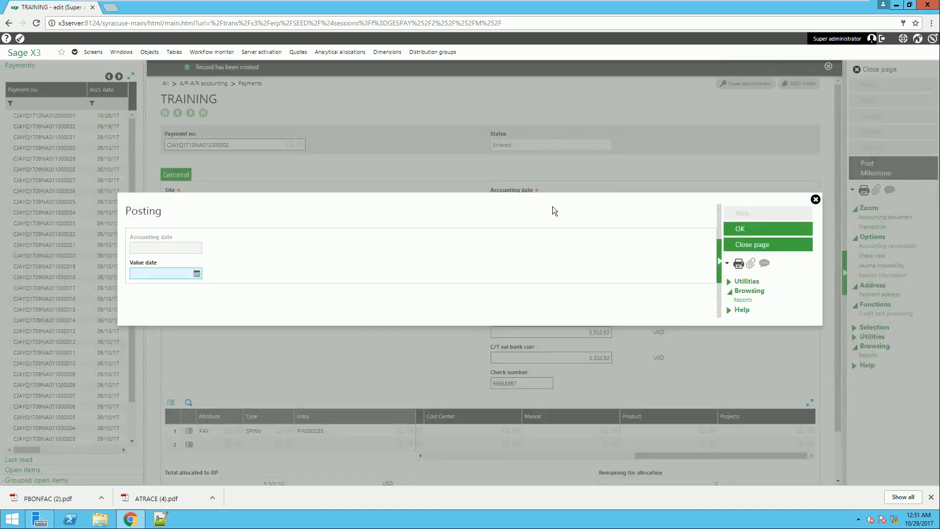
left_click(196, 273)
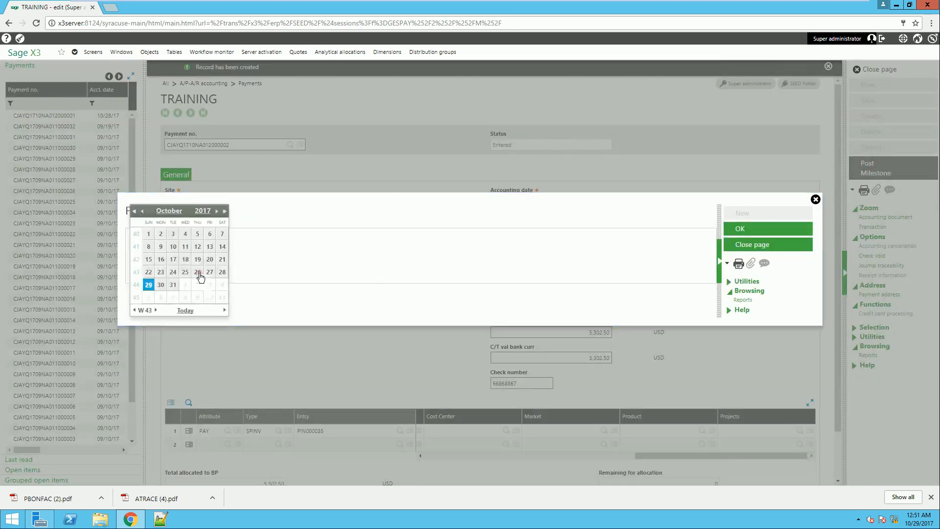
left_click(153, 288)
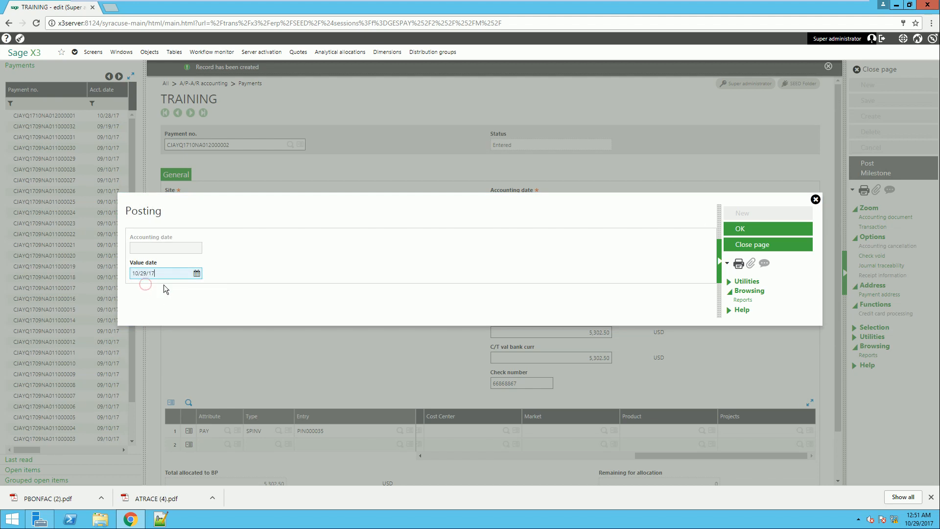
left_click(744, 229)
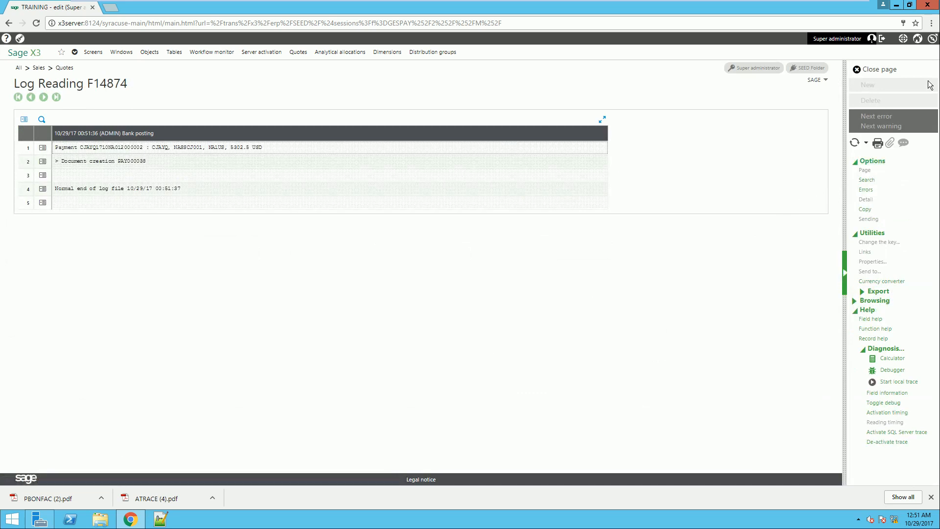
left_click(874, 70)
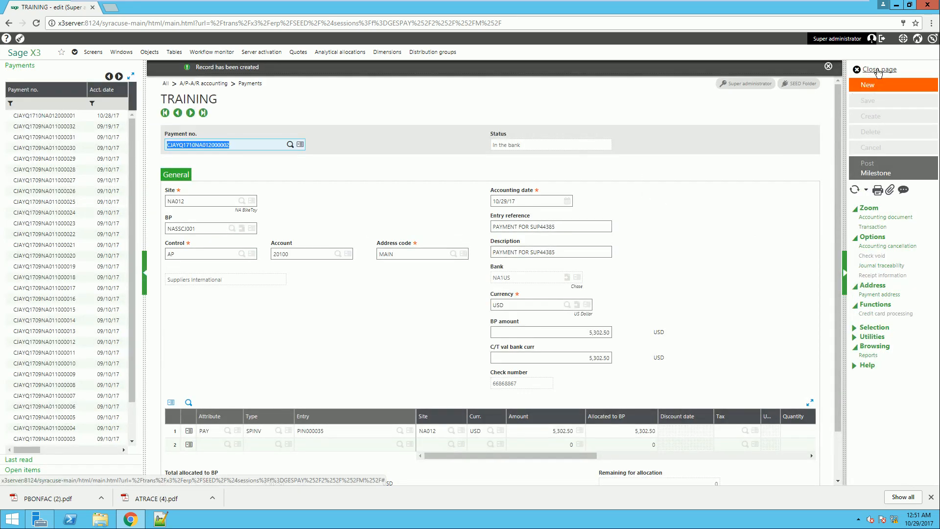
left_click(878, 70)
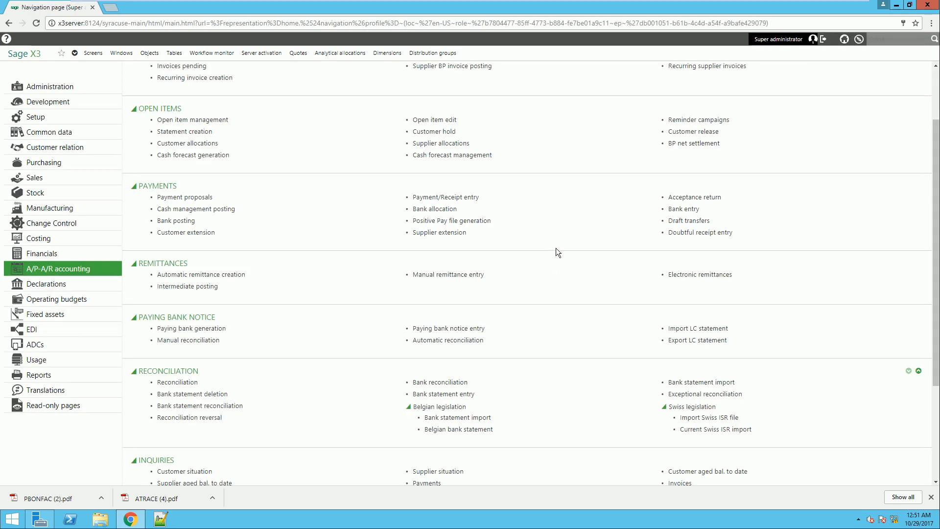
Step: Generate a preview of the A/P-A/R supplier invoice list report (FACTRSF) for company NA10, dates 01/01/2016 to 12/31/2017
left_click(39, 375)
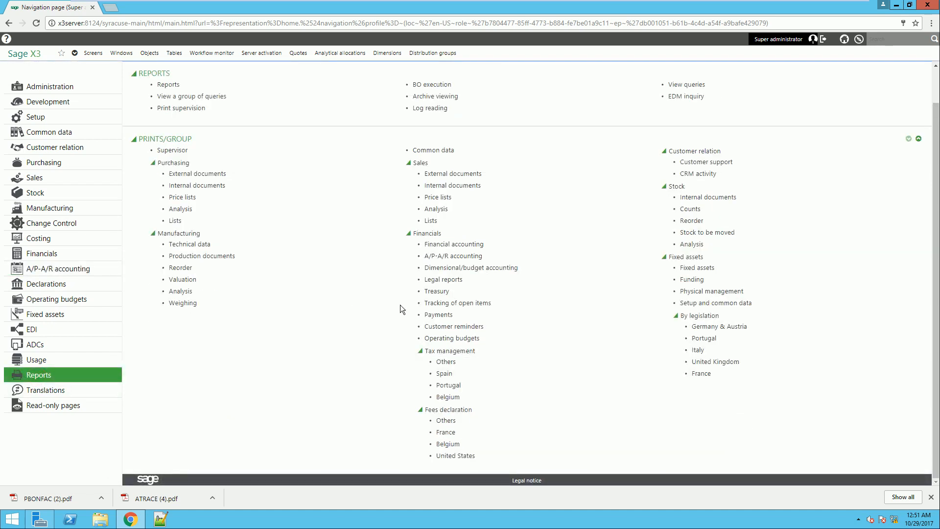
left_click(438, 258)
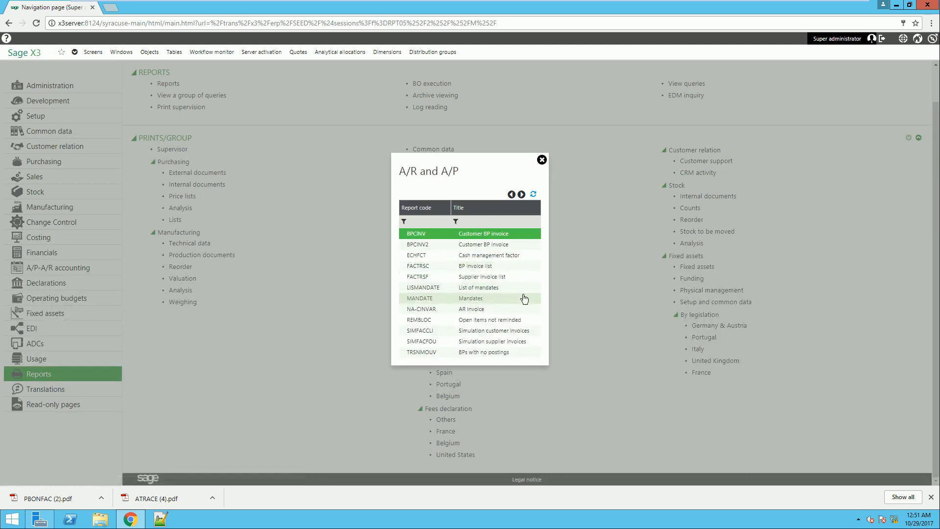
left_click(472, 278)
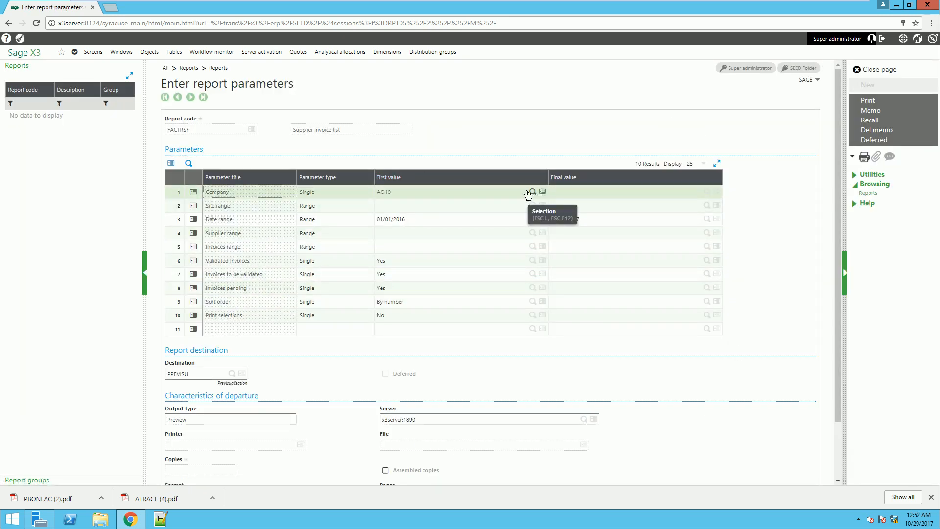
left_click(509, 192)
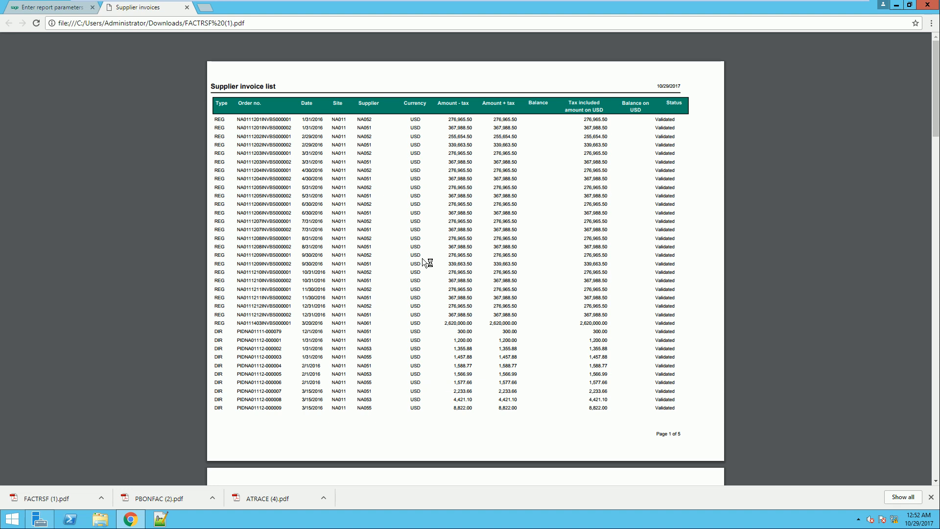
Step: Examine the invoices and balances in the supplier invoice list, then close the PDF, dismiss the download notice and leave the report parameters
scroll(485, 186, "down", 15)
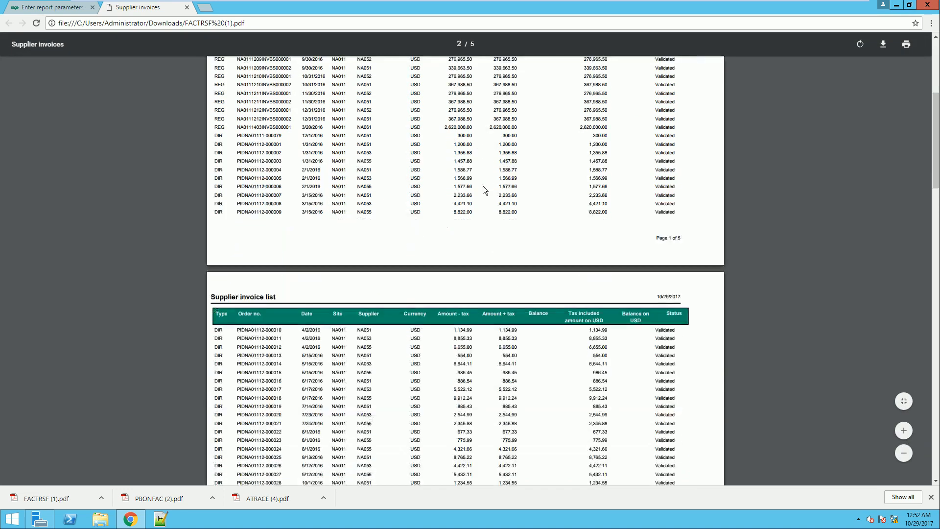
scroll(483, 190, "down", 15)
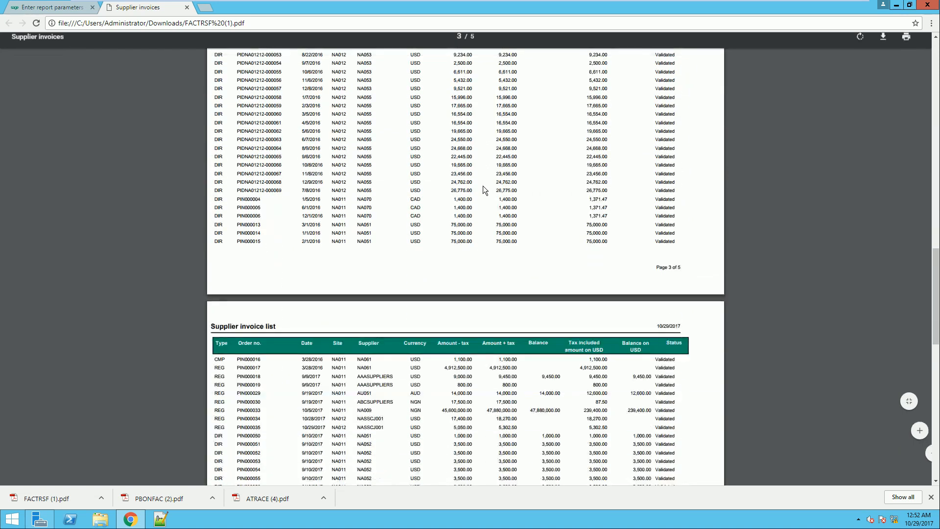
scroll(483, 187, "down", 3)
scroll(482, 187, "up", 3)
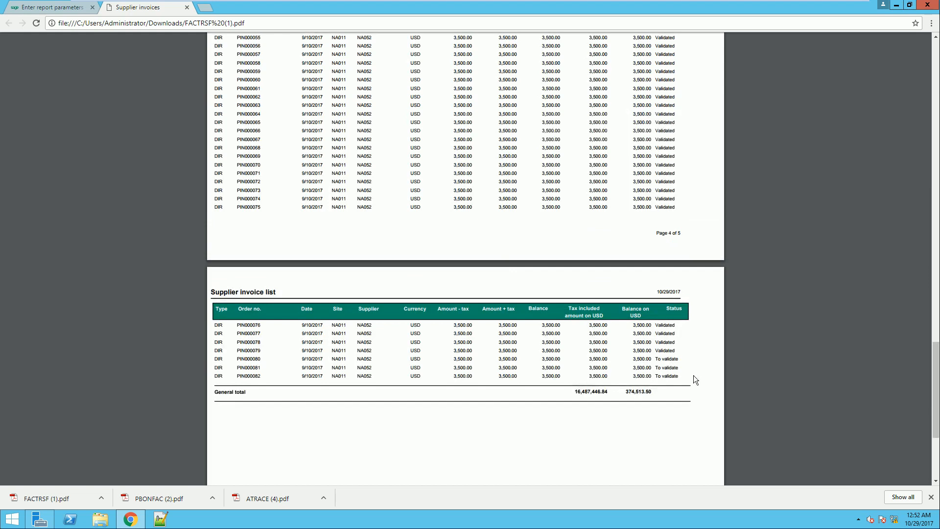
scroll(644, 349, "up", 15)
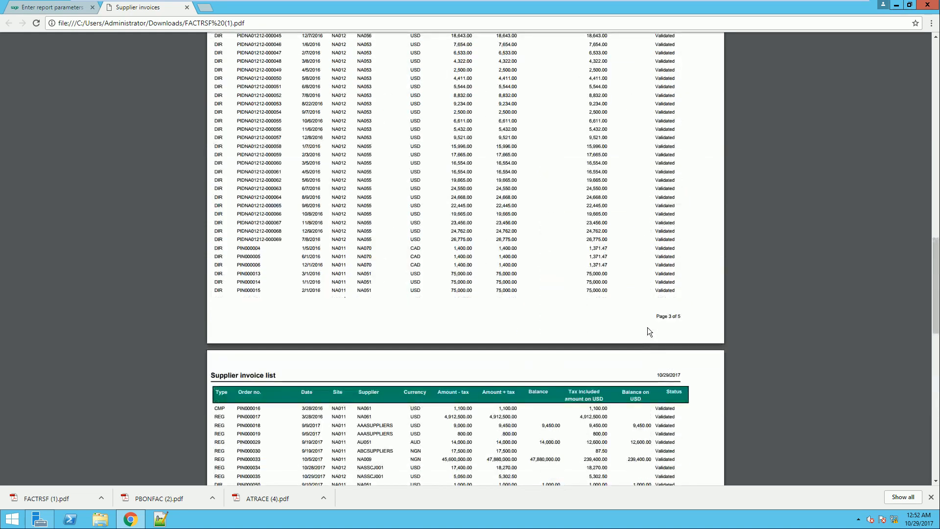
left_click(187, 7)
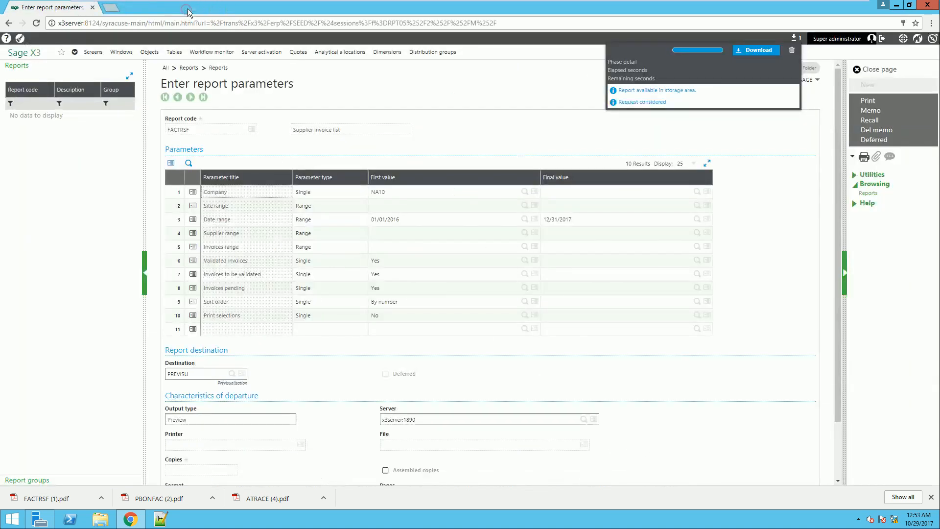
left_click(791, 51)
left_click(875, 69)
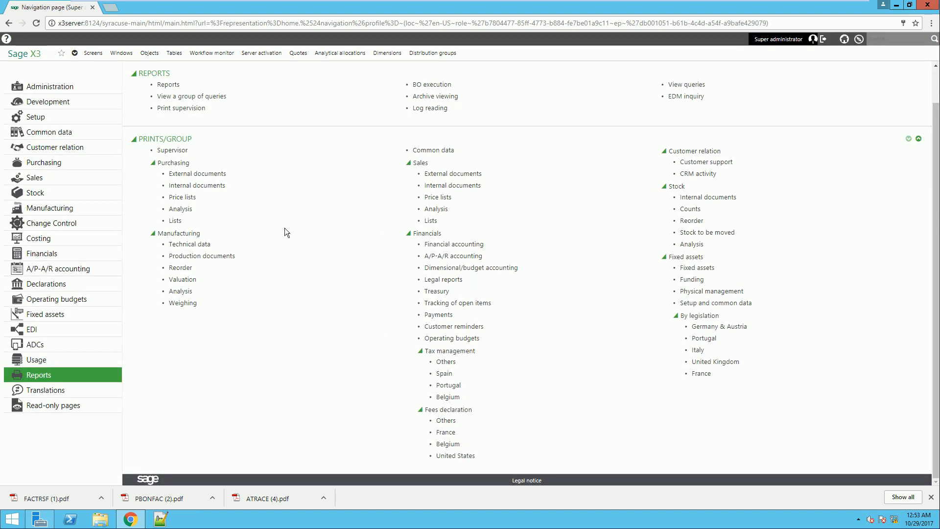
Step: View the available purchase listing reports, then close the selection without choosing one
left_click(175, 220)
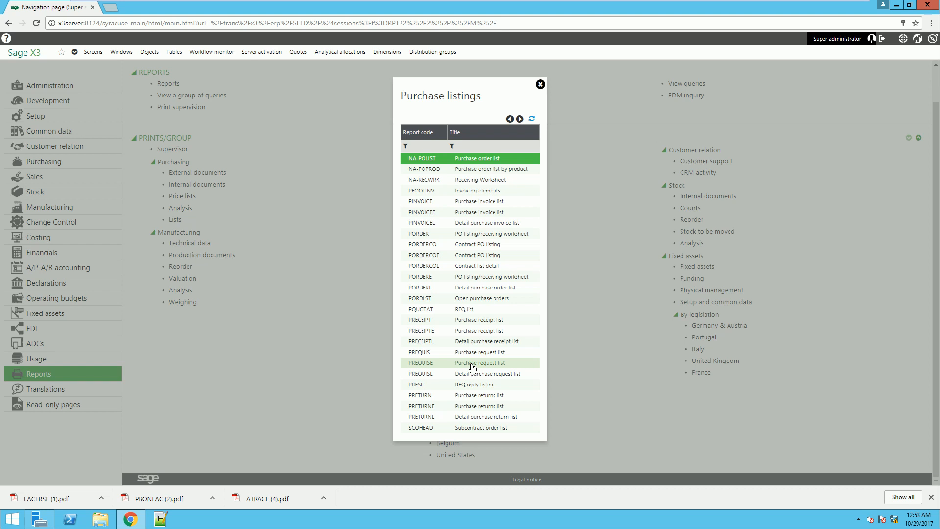
left_click(540, 86)
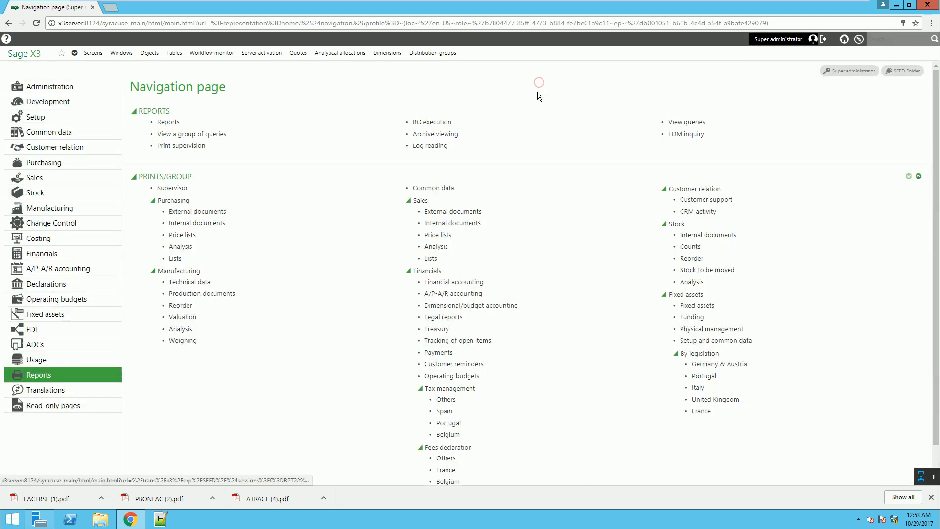